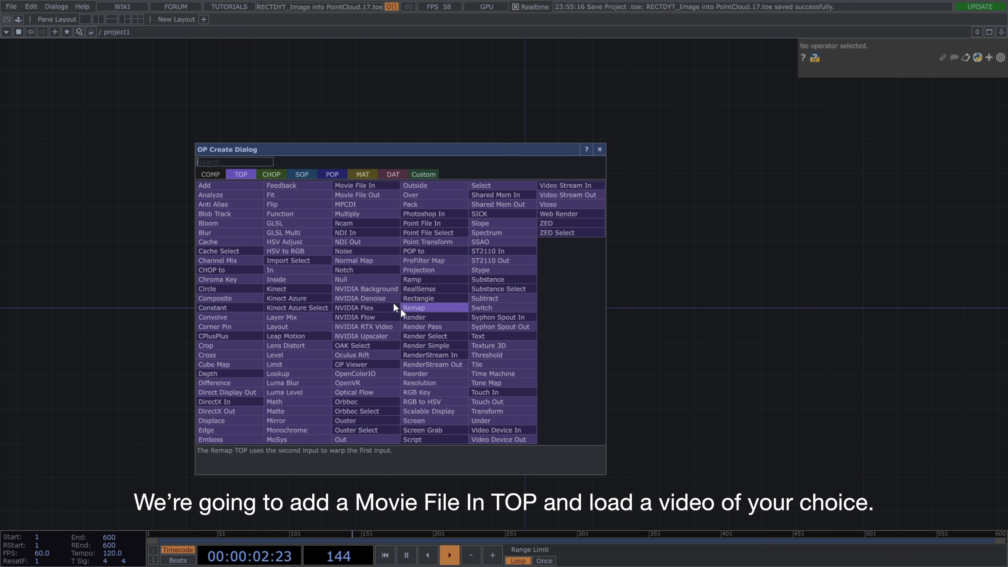
Add a Movie File In TOP to the network and load the flower video into it.
{"action": "type", "text": "movie"}
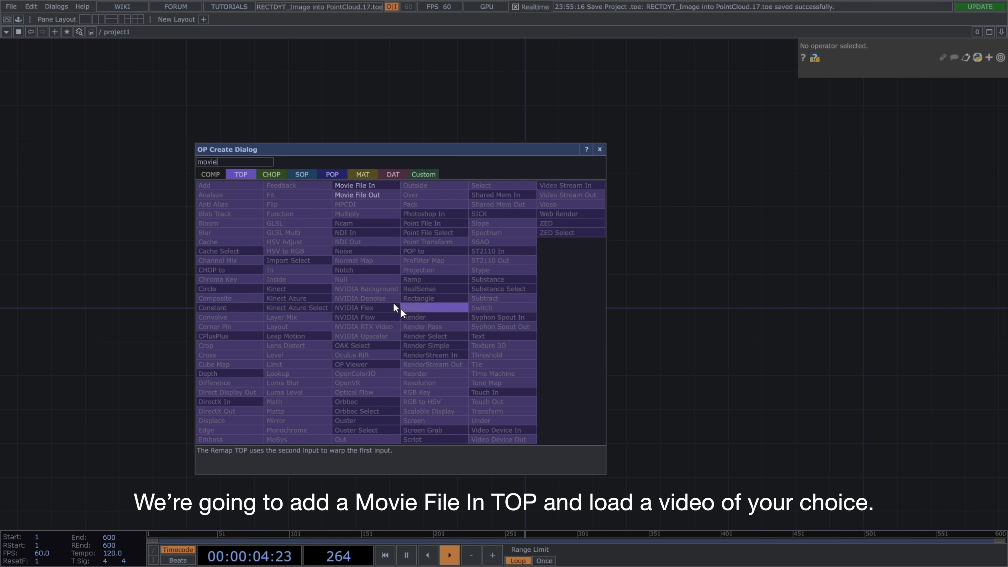
{"action": "left_click", "coordinate": [389, 188]}
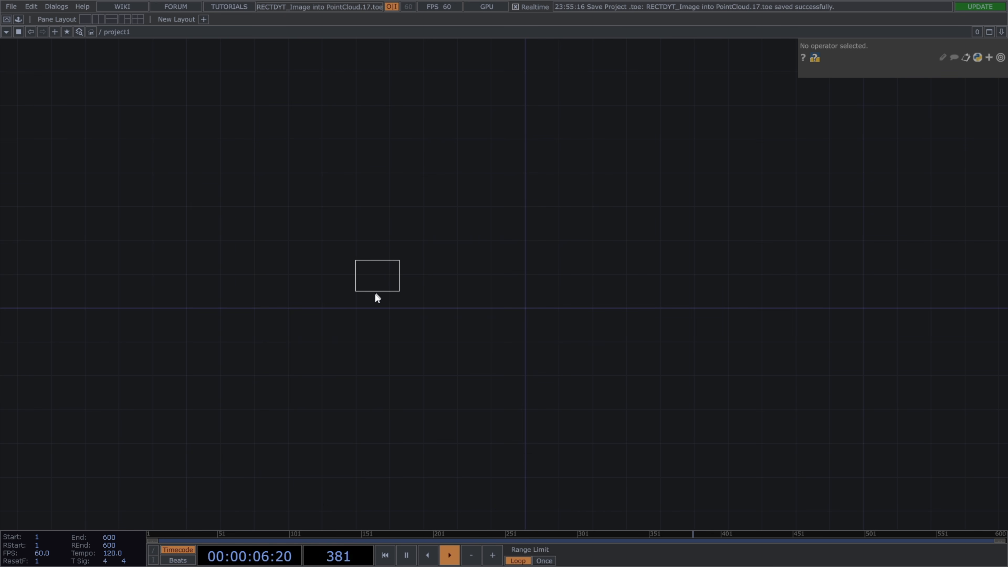
{"action": "left_click", "coordinate": [347, 304]}
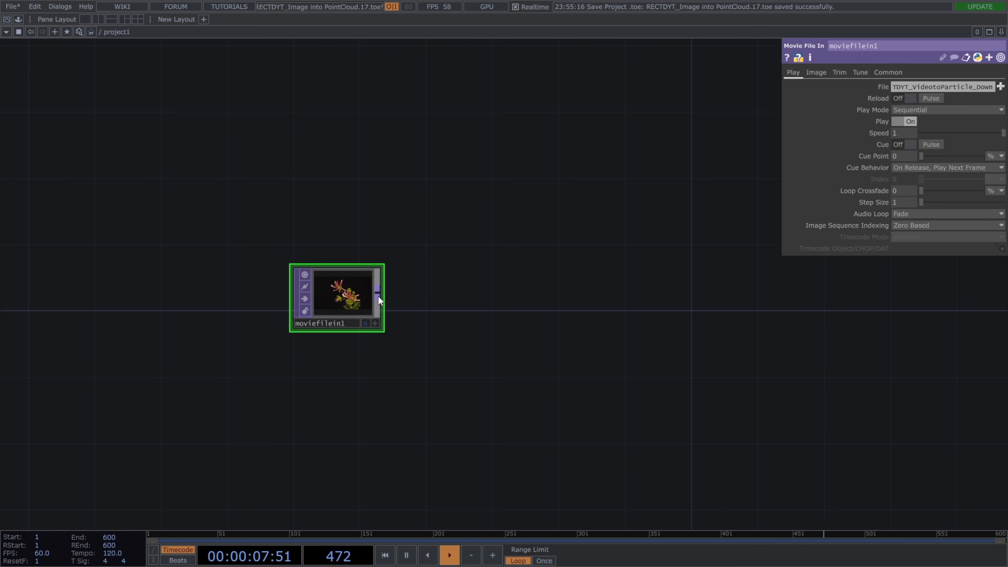
Add a Fit TOP connected to the Movie File In output and set its Fit mode to Fill.
{"action": "left_click", "coordinate": [378, 296]}
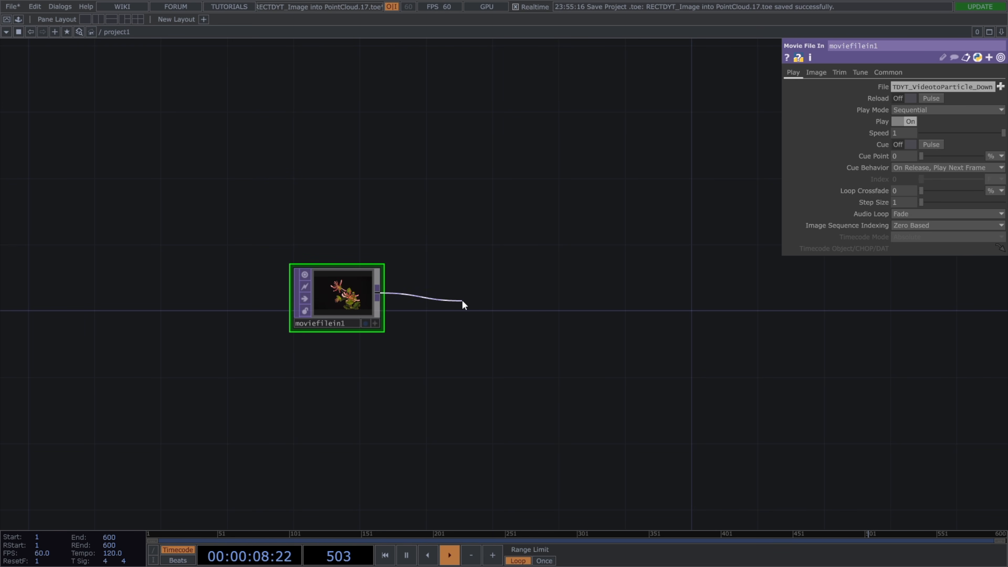
{"action": "left_click", "coordinate": [462, 299]}
{"action": "type", "text": "fit"}
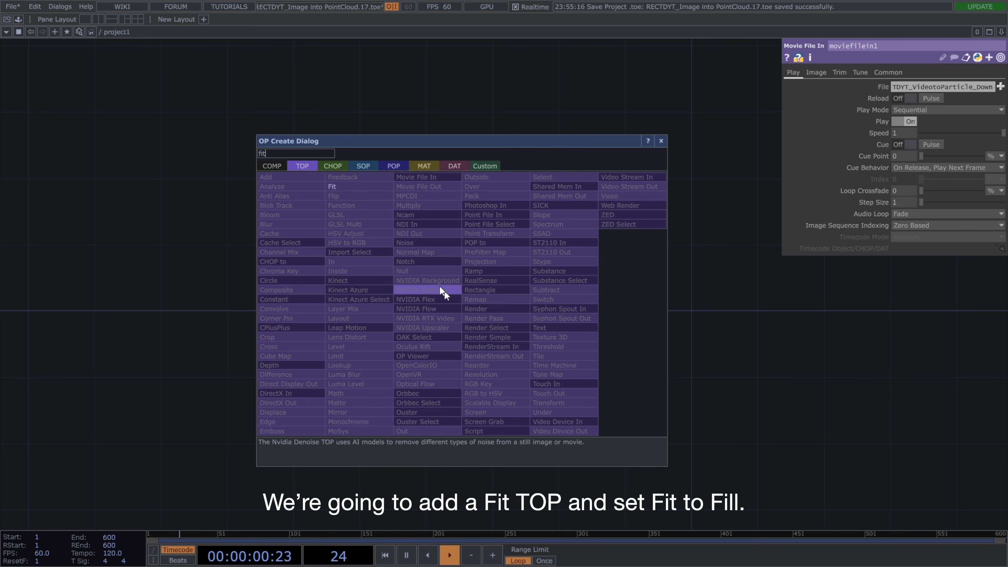
{"action": "left_click", "coordinate": [373, 187]}
{"action": "left_click", "coordinate": [442, 297]}
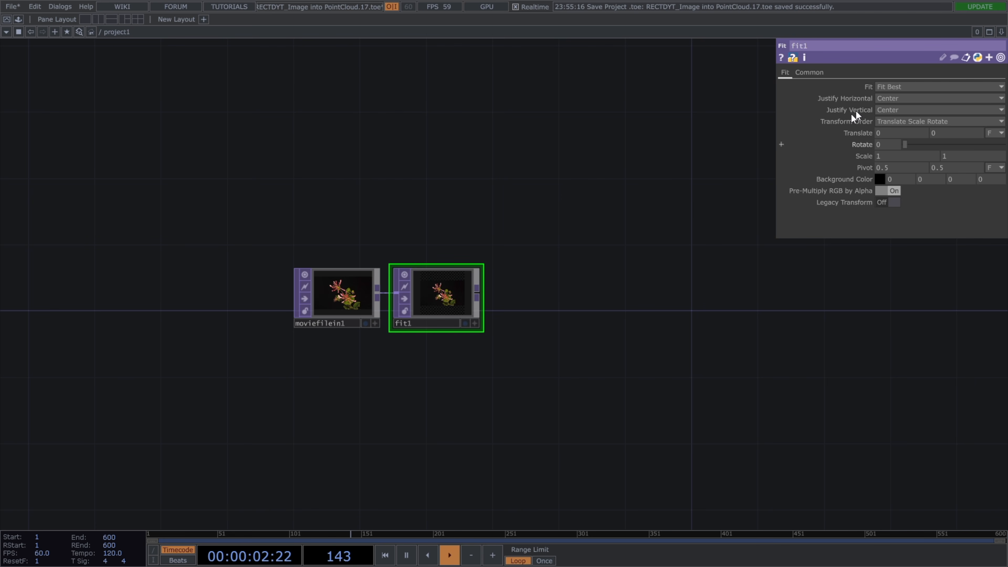
{"action": "left_click", "coordinate": [893, 86]}
{"action": "left_click", "coordinate": [890, 98]}
Set the Fit TOP's custom output resolution to 1280 by 720.
{"action": "left_click", "coordinate": [809, 72]}
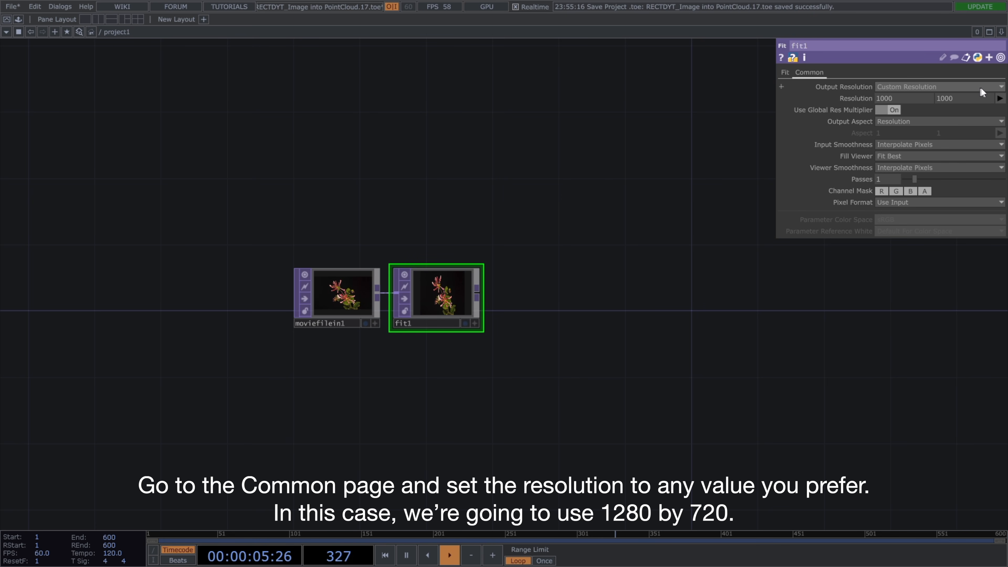
{"action": "left_click", "coordinate": [1000, 98]}
{"action": "left_click", "coordinate": [996, 151]}
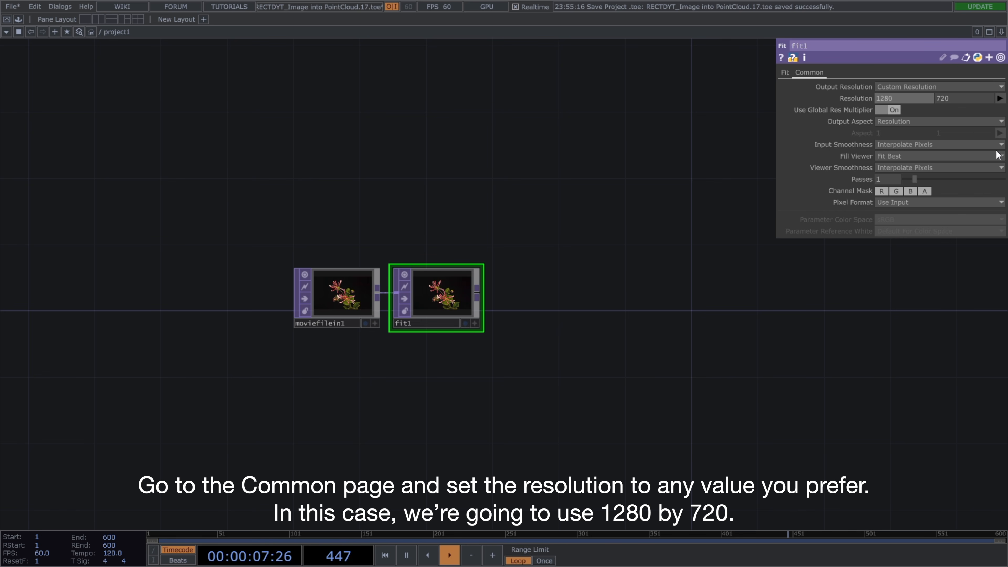
Add a Null TOP connected to the Fit TOP's output and rename it source.
{"action": "left_click", "coordinate": [478, 297]}
{"action": "left_click", "coordinate": [530, 289]}
{"action": "type", "text": "nul"}
{"action": "key", "text": "Return"}
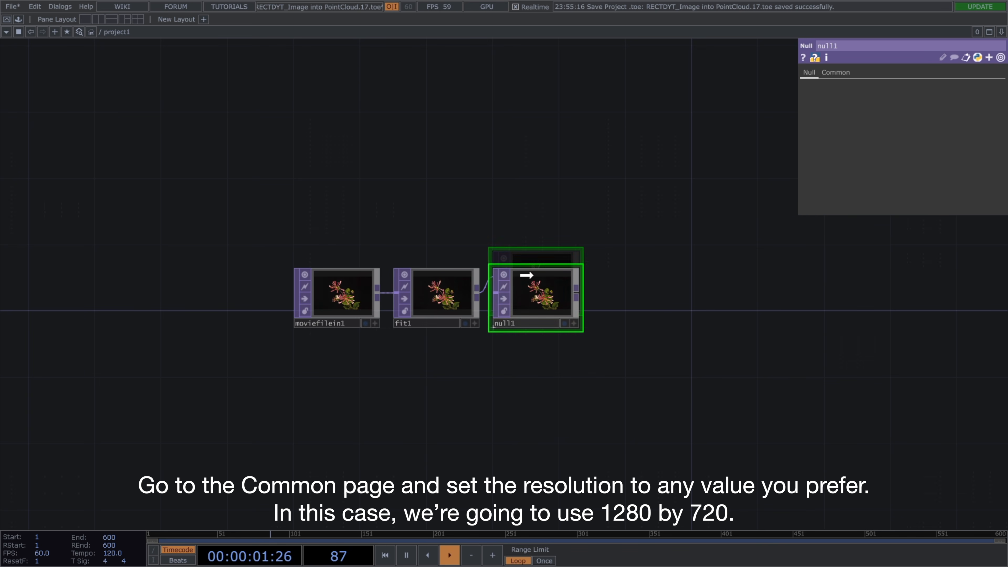
{"action": "left_click", "coordinate": [514, 322]}
{"action": "type", "text": "source"}
{"action": "key", "text": "Return"}
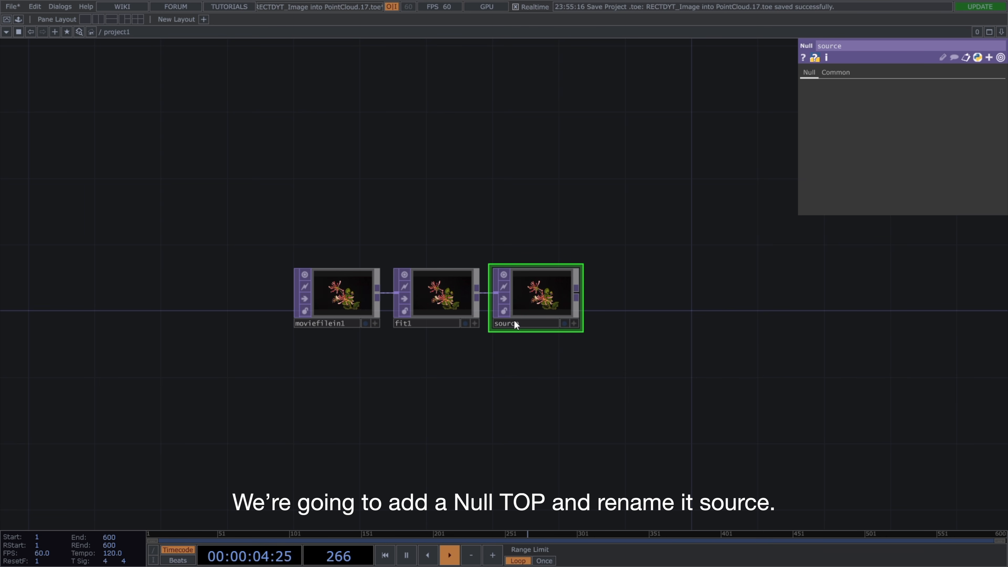
Add a TOP to POP fed by the source Null and place it beside that node.
{"action": "right_click", "coordinate": [578, 295]}
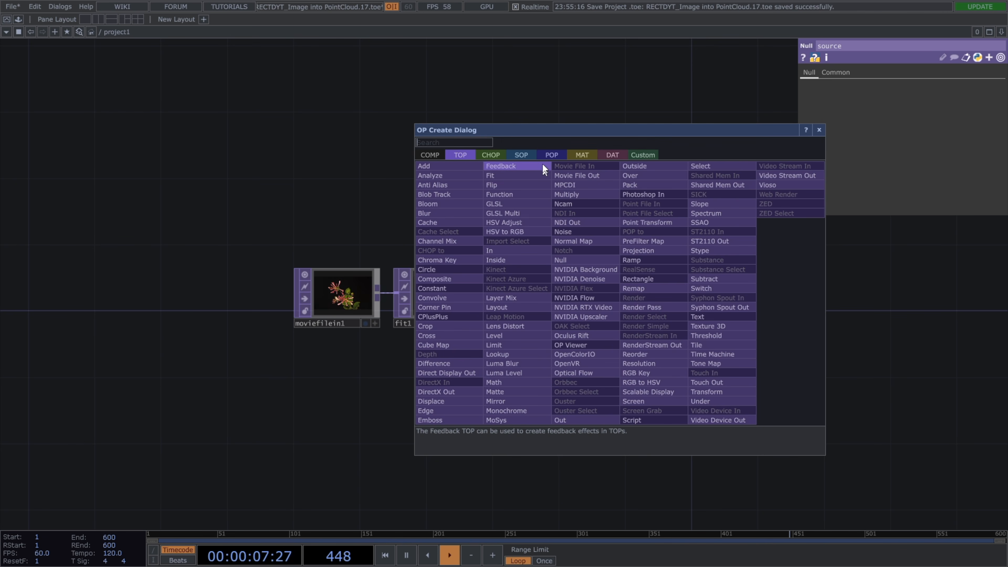
{"action": "left_click", "coordinate": [547, 157]}
{"action": "left_click", "coordinate": [461, 211]}
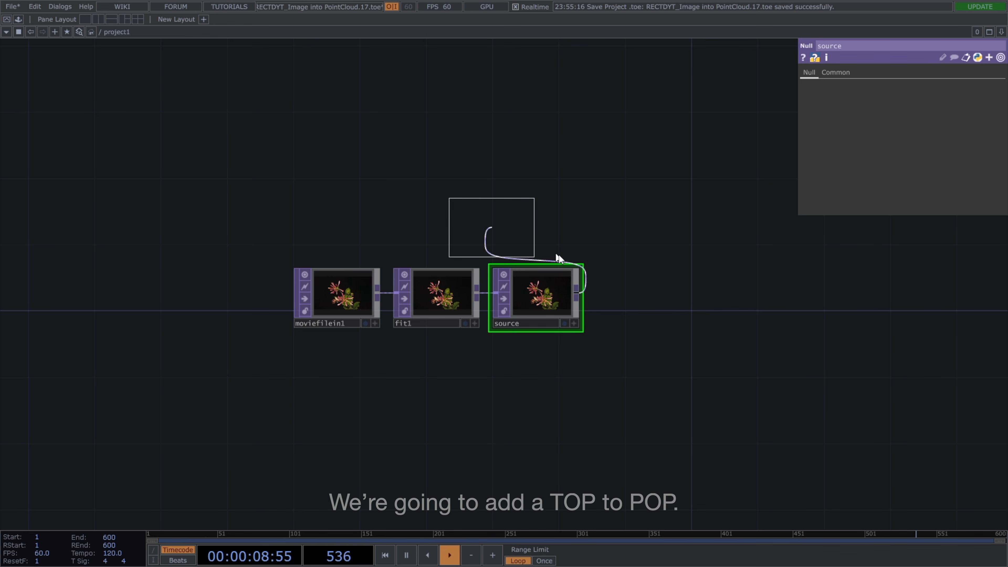
{"action": "left_click", "coordinate": [637, 291]}
Duplicate the TOP to POP and place the copy below the original.
{"action": "key", "text": "ctrl+c"}
{"action": "key", "text": "ctrl+v"}
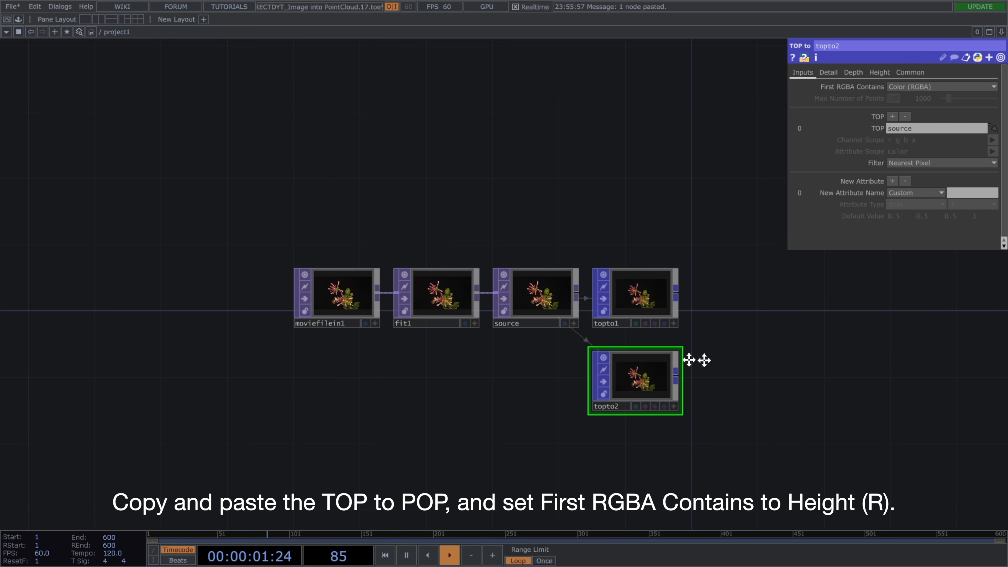
{"action": "left_click", "coordinate": [679, 356]}
{"action": "key", "text": "h"}
{"action": "scroll", "coordinate": [643, 349], "scroll_direction": "up", "scroll_amount": 1}
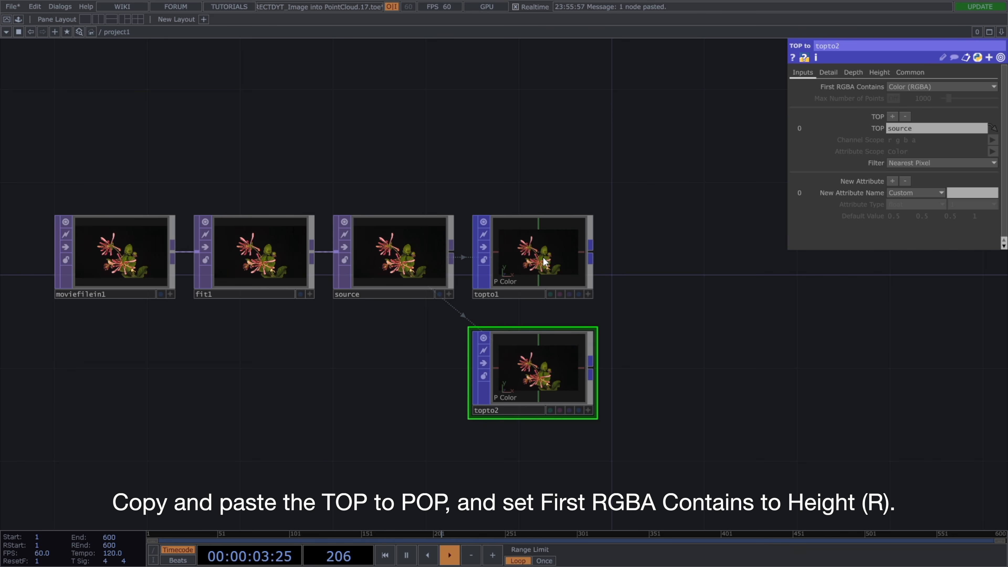
Set First RGBA Contains to Height (R) on topto2 and inspect its geometry in the node viewer.
{"action": "left_click", "coordinate": [931, 87]}
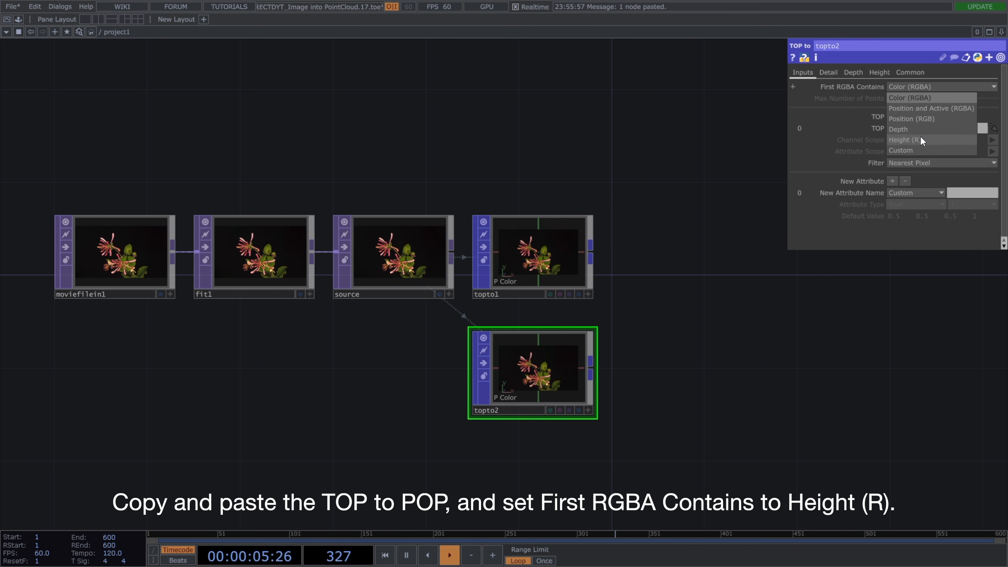
{"action": "left_click", "coordinate": [923, 140]}
{"action": "scroll", "coordinate": [650, 349], "scroll_direction": "up", "scroll_amount": 3}
{"action": "scroll", "coordinate": [651, 349], "scroll_direction": "up", "scroll_amount": 1}
{"action": "left_click", "coordinate": [529, 481]}
{"action": "left_click_drag", "start_coordinate": [514, 469], "coordinate": [528, 449]}
{"action": "scroll", "coordinate": [606, 429], "scroll_direction": "down", "scroll_amount": 4}
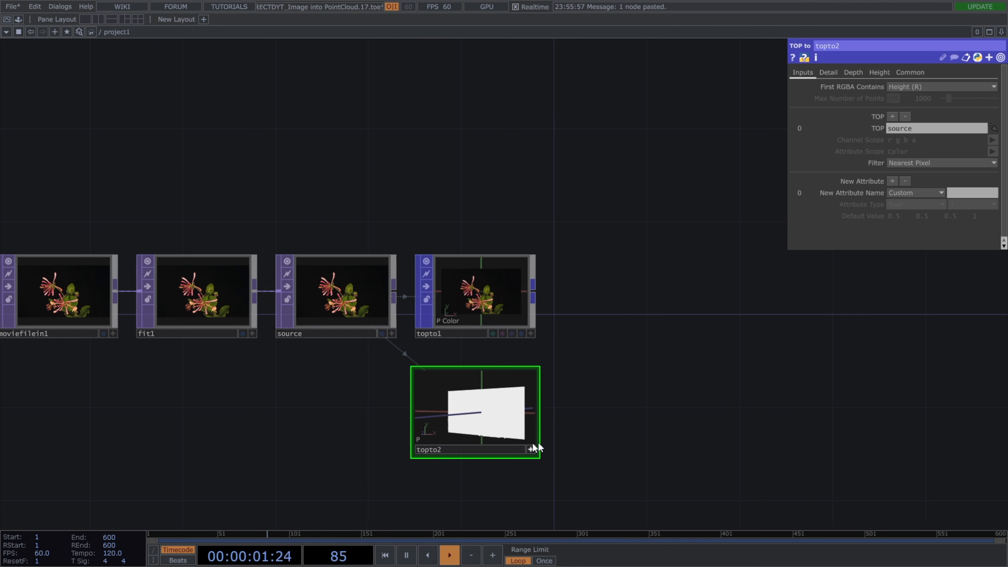
Add a Math Mix POP after topto1 and connect topto2 as its second input.
{"action": "key", "text": "Tab"}
{"action": "type", "text": "mix"}
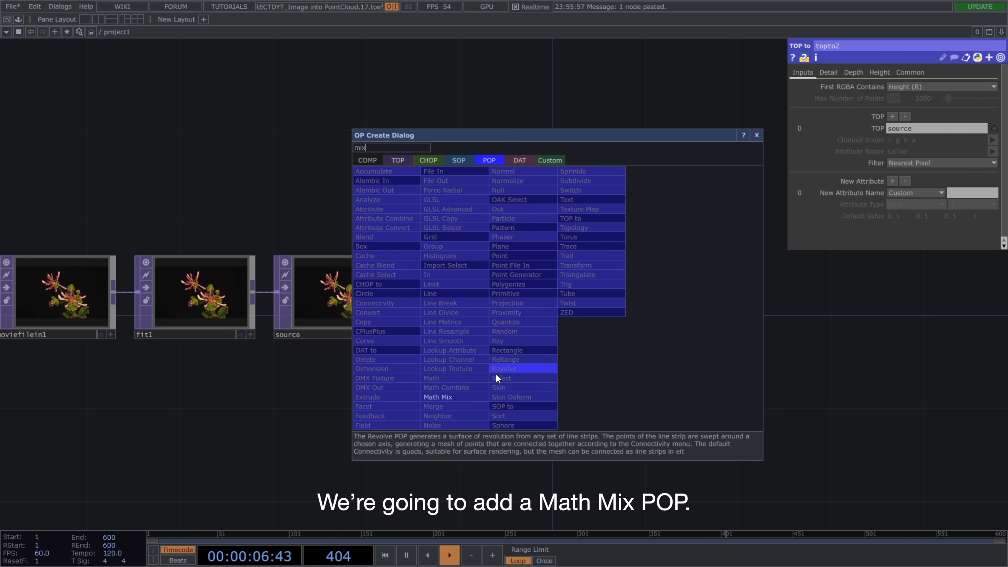
{"action": "left_click", "coordinate": [482, 395]}
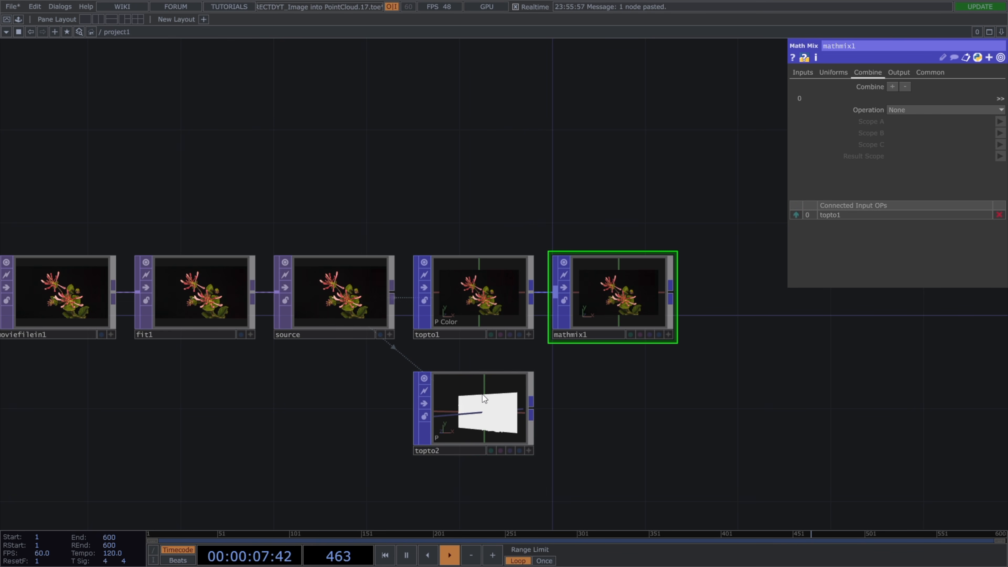
{"action": "left_click", "coordinate": [555, 315]}
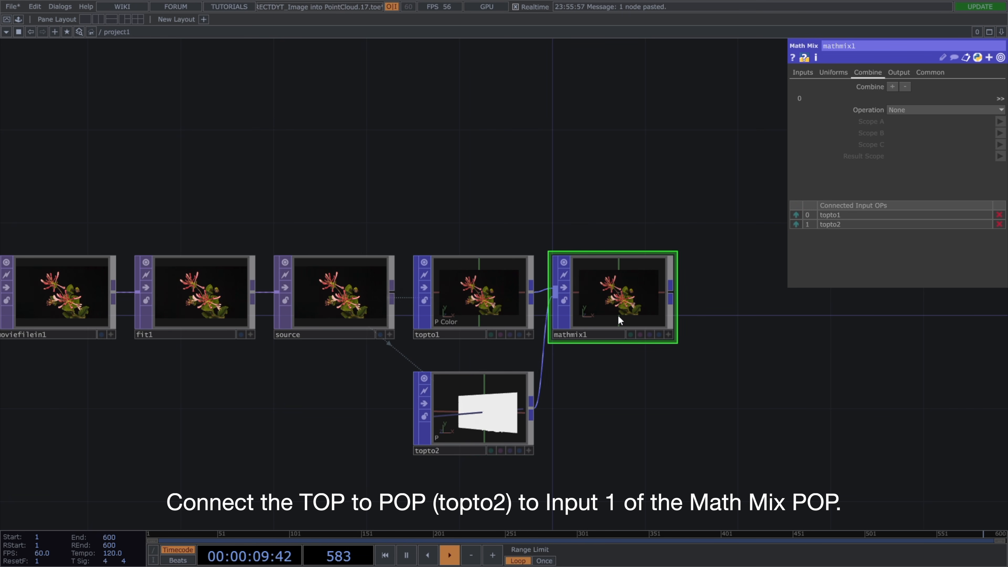
Set the Math Mix POP's combine Operation to A with in1_P.z as Scope A.
{"action": "left_click", "coordinate": [920, 112]}
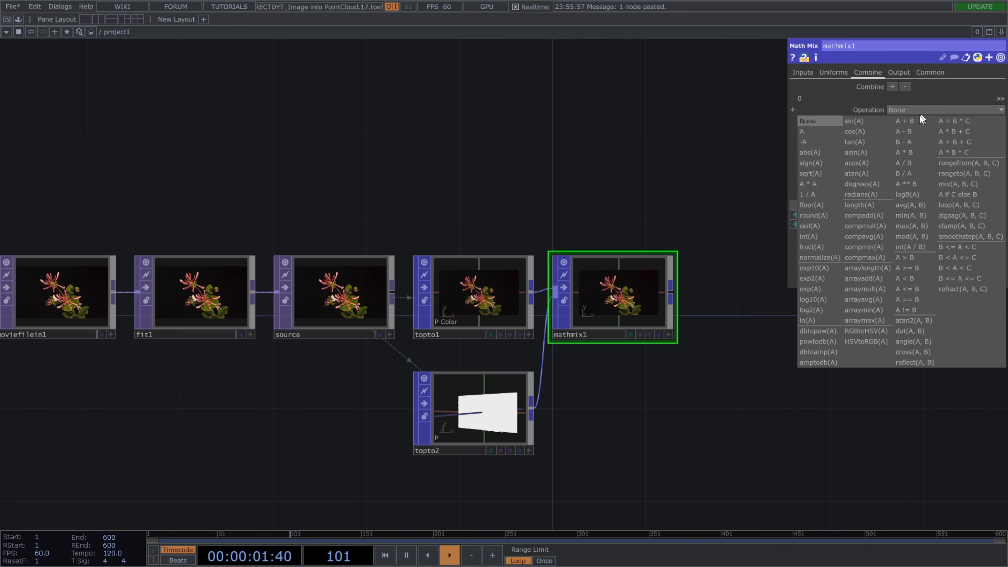
{"action": "left_click", "coordinate": [830, 132]}
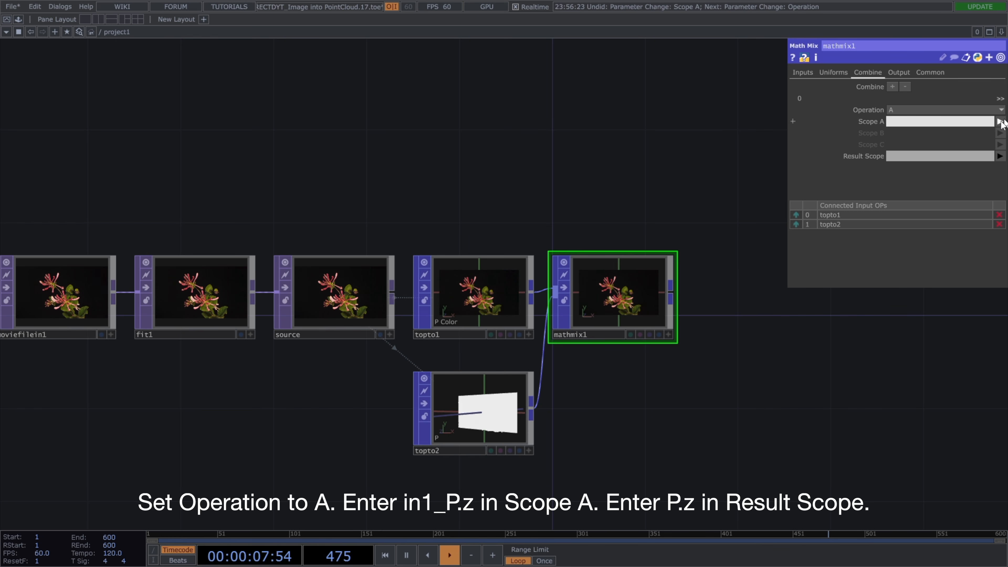
{"action": "left_click", "coordinate": [1000, 122]}
{"action": "left_click", "coordinate": [988, 175]}
{"action": "left_click", "coordinate": [924, 123]}
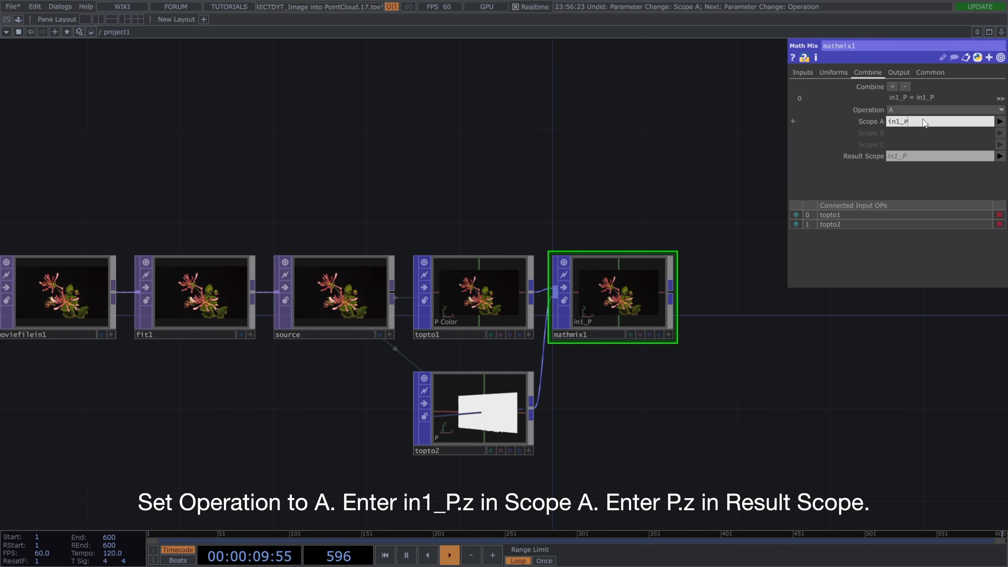
{"action": "type", "text": ".z"}
Set the Math Mix POP's Result Scope to P.z and inspect the point cloud's depth in the node viewer.
{"action": "left_click", "coordinate": [905, 153]}
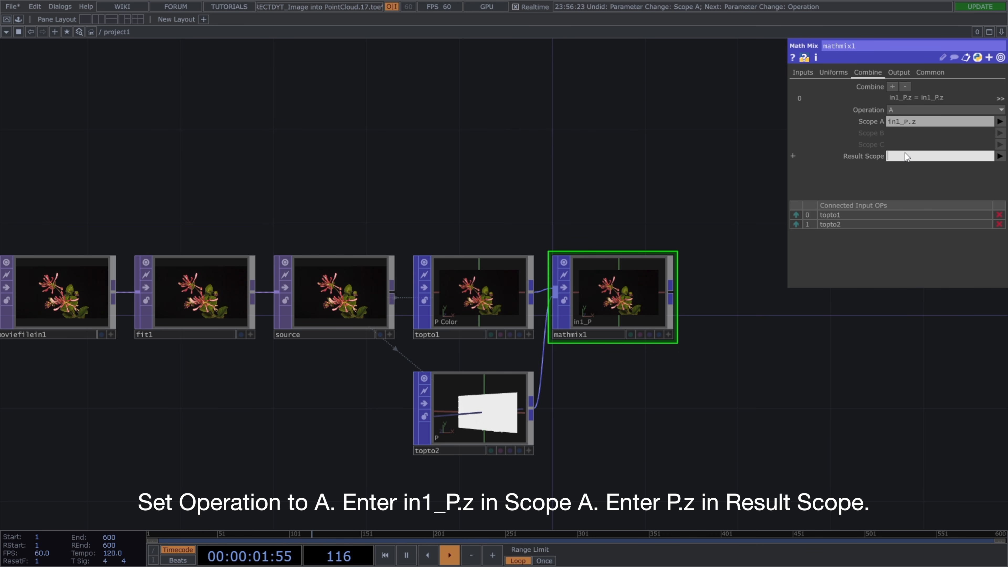
{"action": "type", "text": "P.z"}
{"action": "key", "text": "Return"}
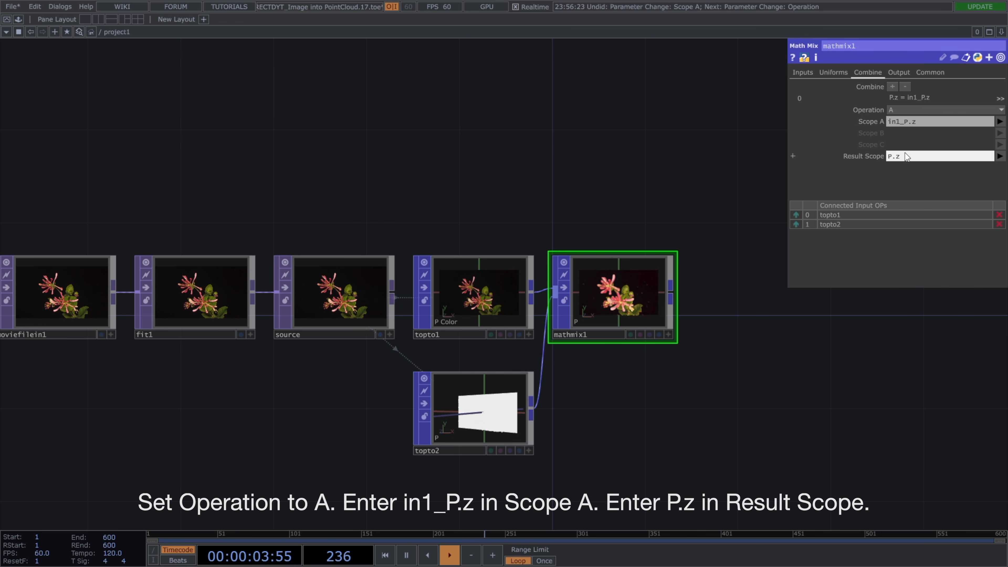
{"action": "left_click_drag", "start_coordinate": [814, 387], "coordinate": [748, 392]}
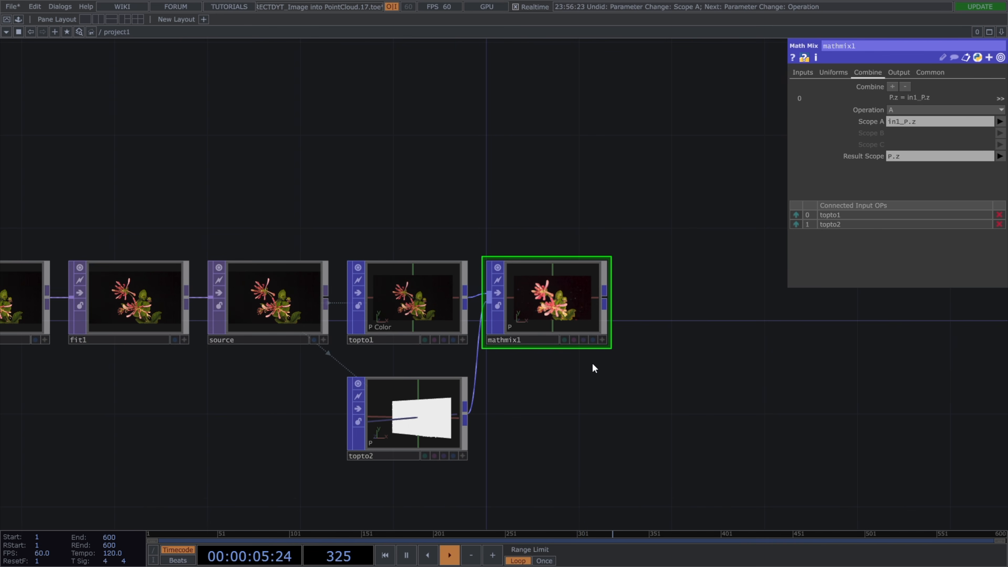
{"action": "left_click", "coordinate": [601, 340]}
{"action": "mouse_move", "coordinate": [564, 317]}
{"action": "left_mouse_down"}
{"action": "mouse_move", "coordinate": [546, 318]}
{"action": "mouse_move", "coordinate": [558, 312]}
{"action": "left_mouse_up"}
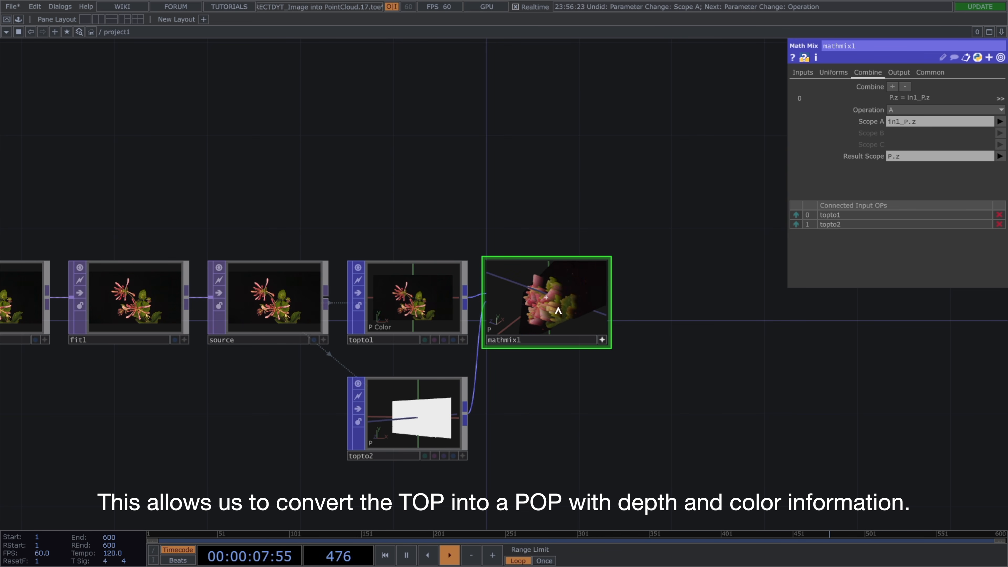
{"action": "left_click", "coordinate": [606, 339]}
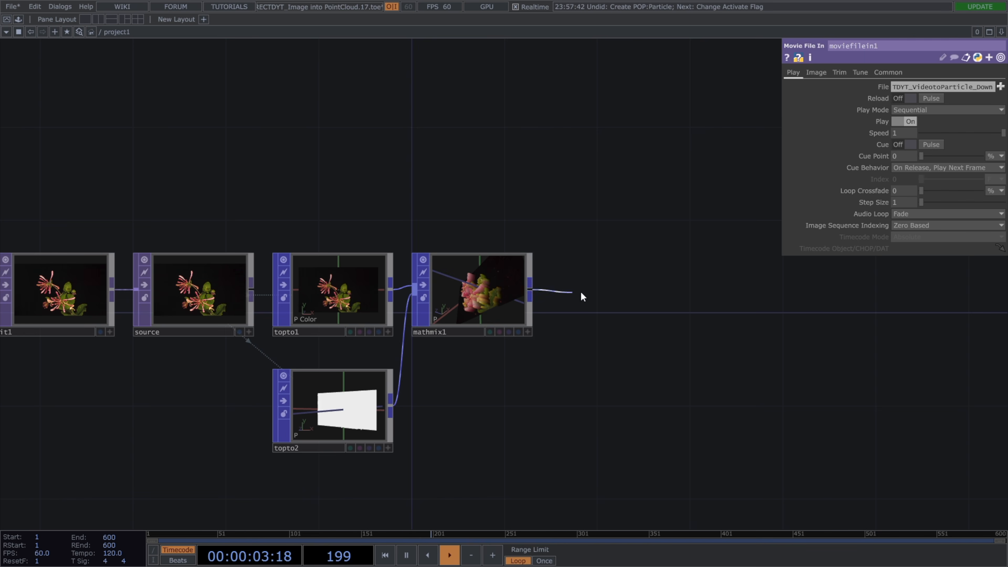
Add a Delete POP connected to the Math Mix POP's output.
{"action": "left_click", "coordinate": [581, 295]}
{"action": "type", "text": "dele"}
{"action": "type", "text": "te"}
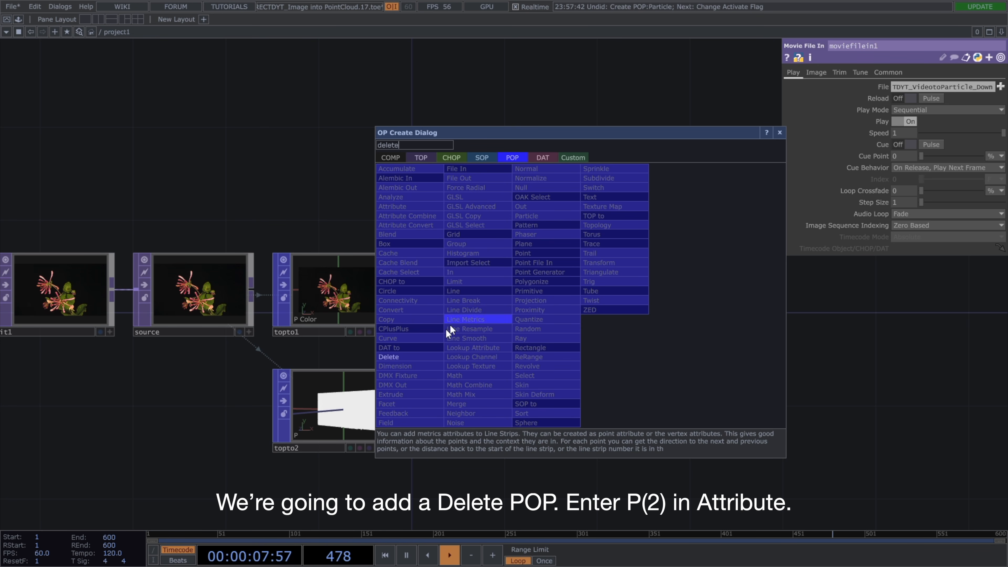
{"action": "left_click", "coordinate": [436, 355]}
{"action": "left_click", "coordinate": [595, 324]}
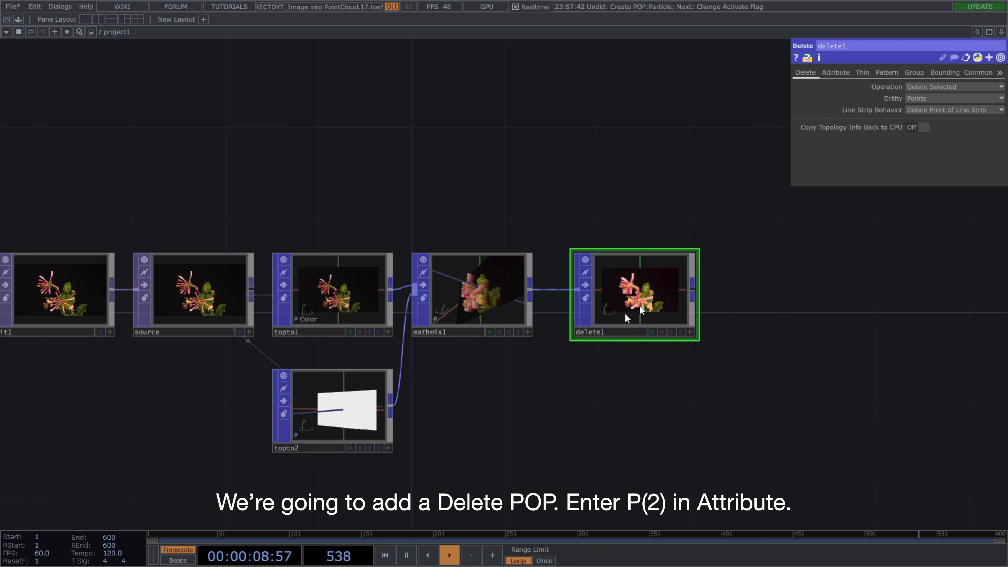
Make the Delete POP filter by attribute P(2) with a Value of about 0.016, checking the points in its viewer.
{"action": "left_click", "coordinate": [836, 72]}
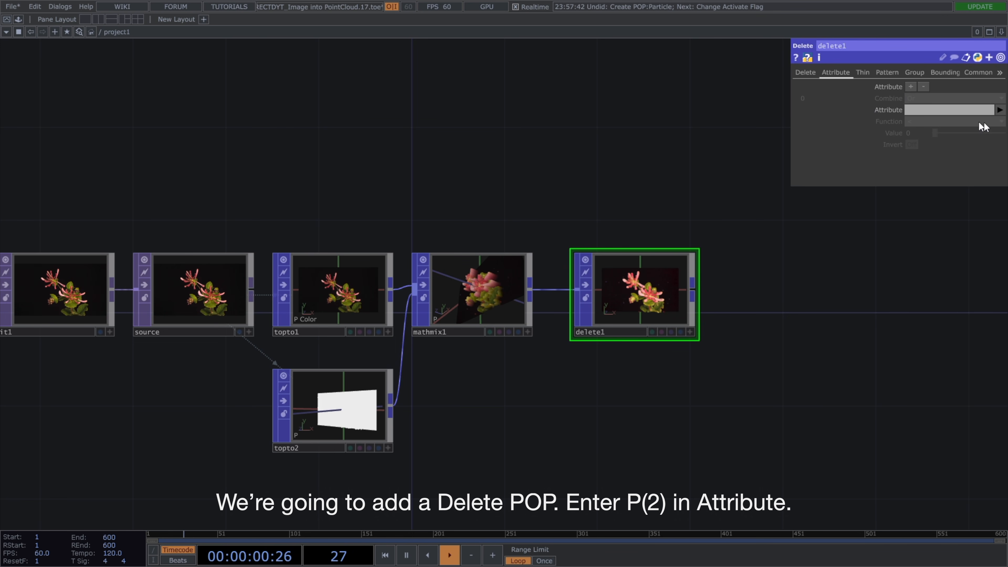
{"action": "left_click", "coordinate": [999, 109]}
{"action": "left_click", "coordinate": [996, 141]}
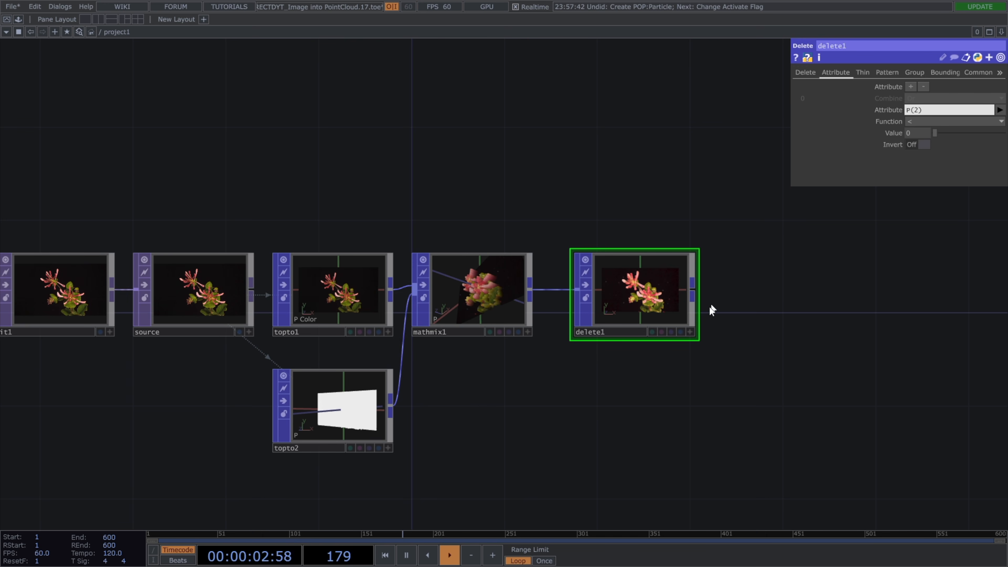
{"action": "left_click", "coordinate": [690, 333]}
{"action": "left_click_drag", "start_coordinate": [668, 313], "coordinate": [647, 313]}
{"action": "left_click_drag", "start_coordinate": [914, 135], "coordinate": [946, 158]}
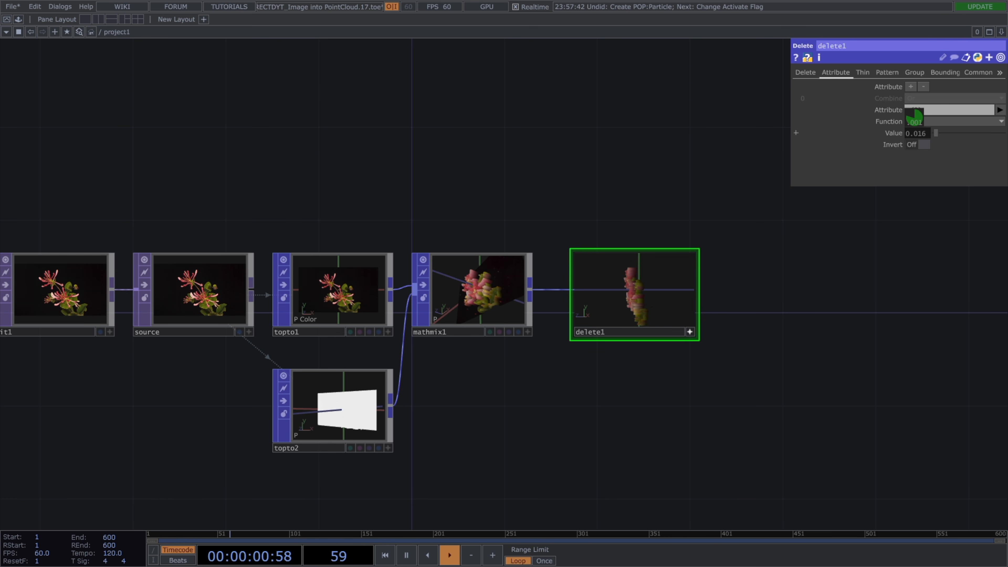
{"action": "left_click_drag", "start_coordinate": [817, 350], "coordinate": [715, 335]}
{"action": "left_click_drag", "start_coordinate": [528, 270], "coordinate": [555, 275]}
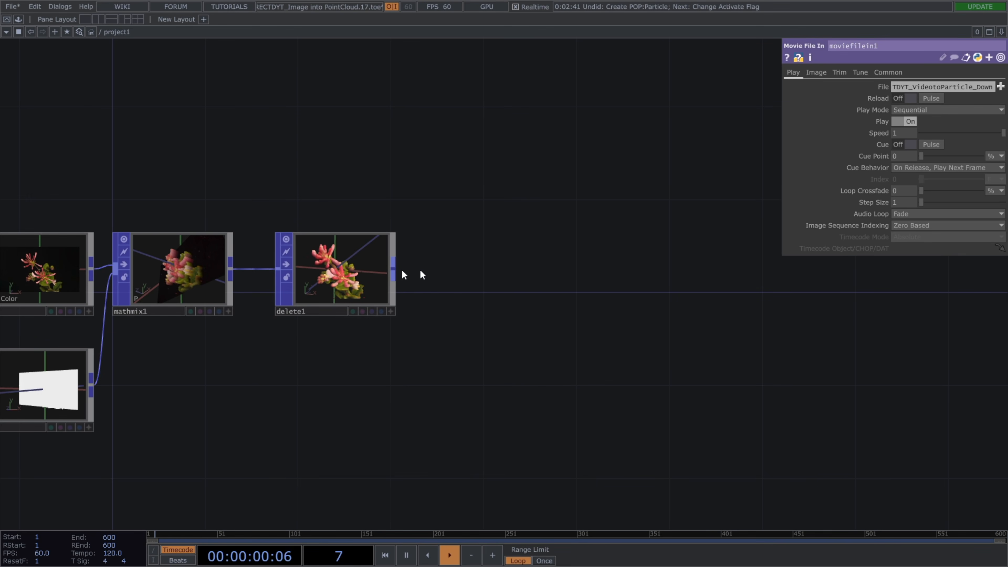
Add a Particle POP after the Delete POP and set Point Id Reuse to Don't Reuse Point Ids.
{"action": "key", "text": "Tab"}
{"action": "type", "text": "parti"}
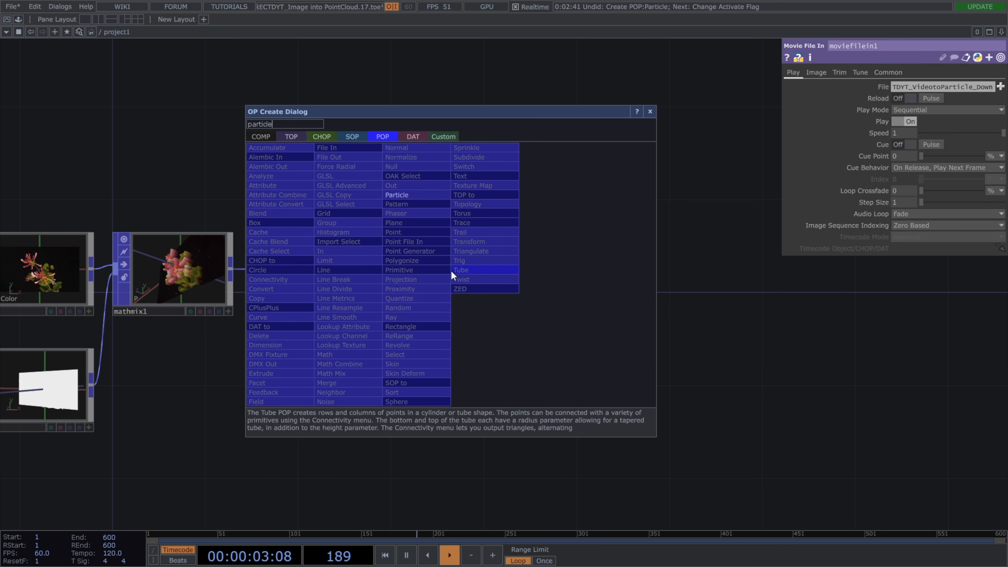
{"action": "left_click", "coordinate": [430, 196]}
{"action": "left_click", "coordinate": [472, 277]}
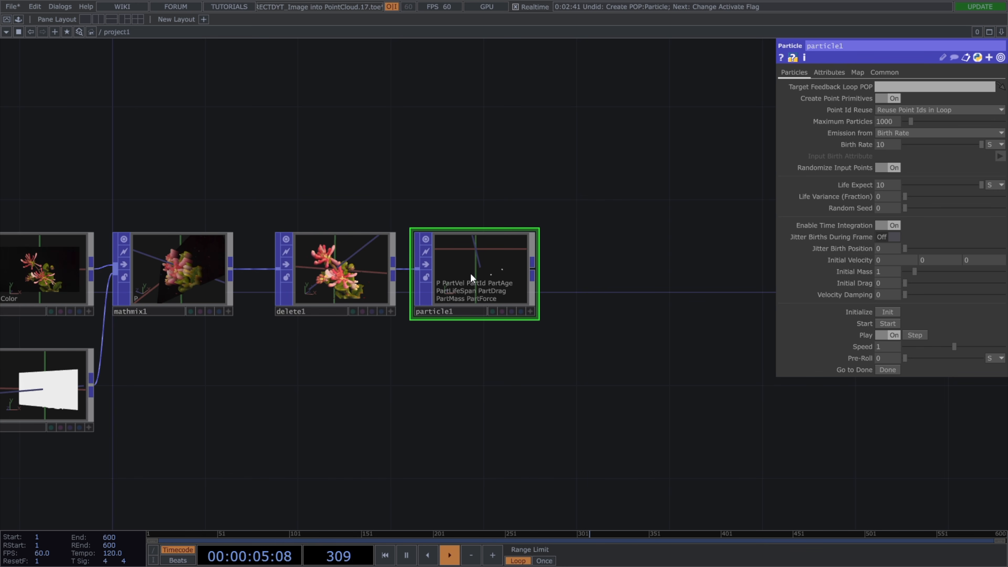
{"action": "left_click", "coordinate": [892, 113]}
{"action": "left_click", "coordinate": [894, 138]}
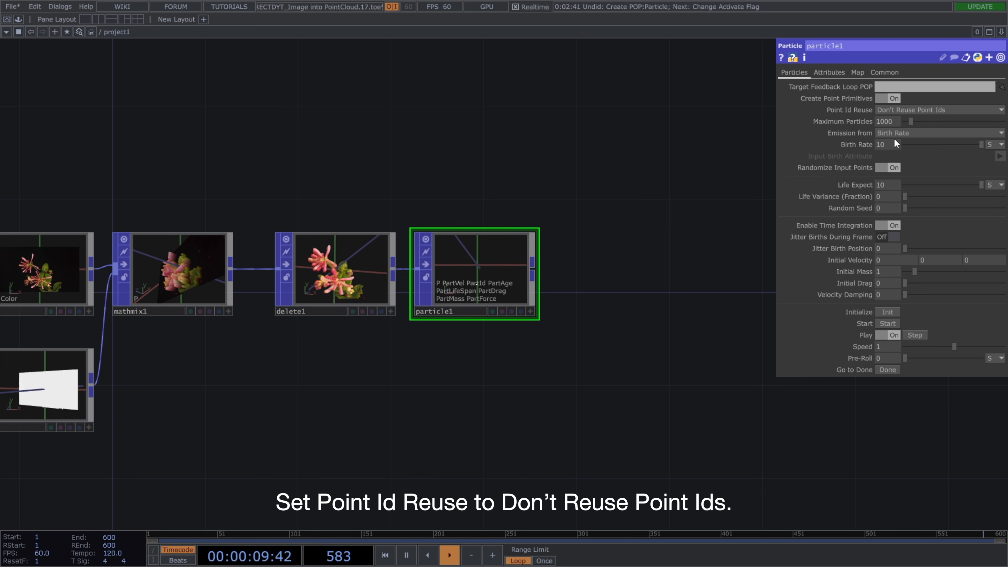
Set the Particle POP's Maximum Particles to 10000 and make Birth Rate reference Maximum Particles.
{"action": "left_click", "coordinate": [895, 126]}
{"action": "type", "text": "0"}
{"action": "key", "text": "Return"}
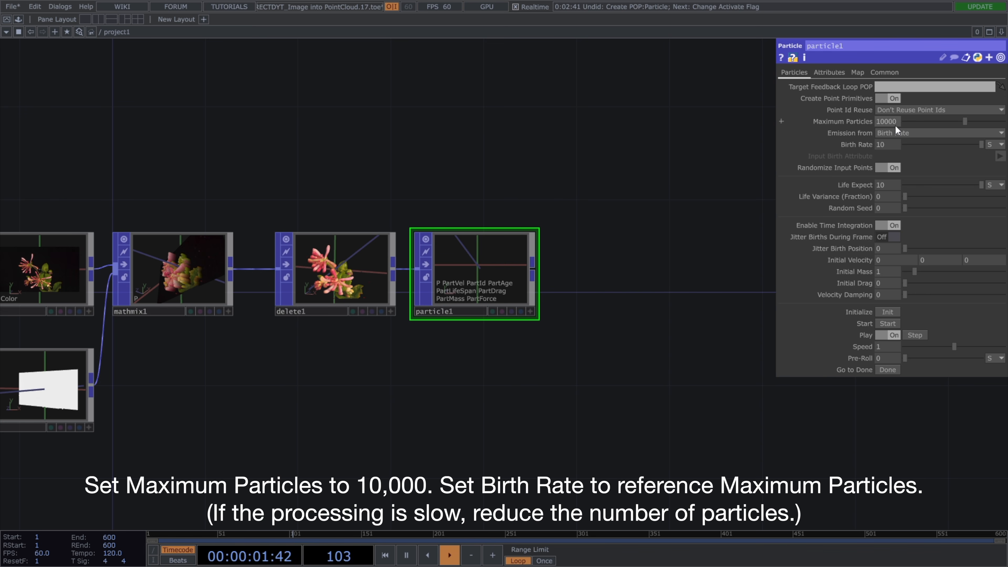
{"action": "right_click", "coordinate": [895, 124]}
{"action": "left_click", "coordinate": [863, 75]}
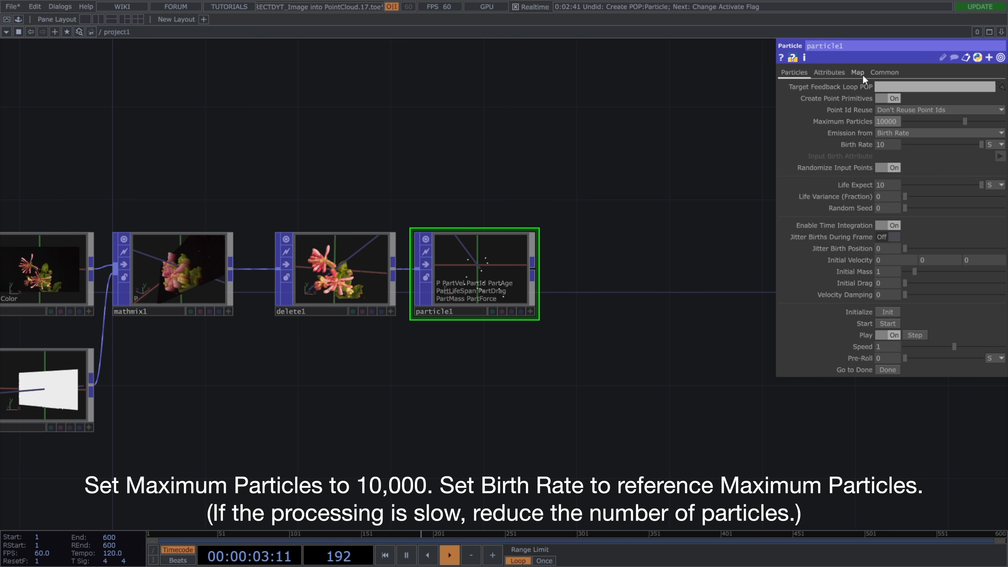
{"action": "right_click", "coordinate": [889, 149]}
{"action": "left_click", "coordinate": [862, 194]}
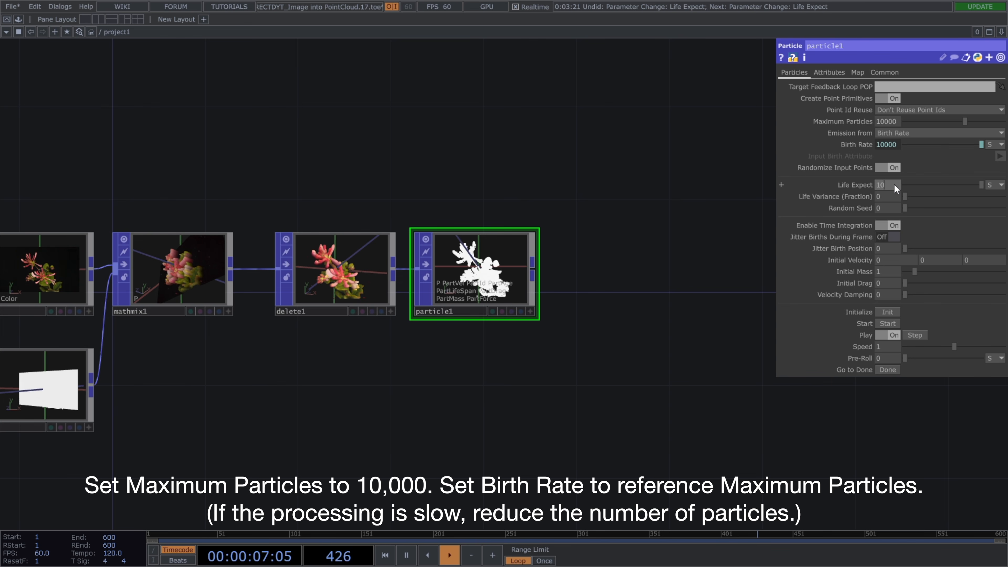
Set the Particle POP's Life Expect to 1 and Life Variance to 0.5.
{"action": "key", "text": "Return"}
{"action": "left_click", "coordinate": [892, 194]}
{"action": "type", "text": "0.5"}
{"action": "key", "text": "Return"}
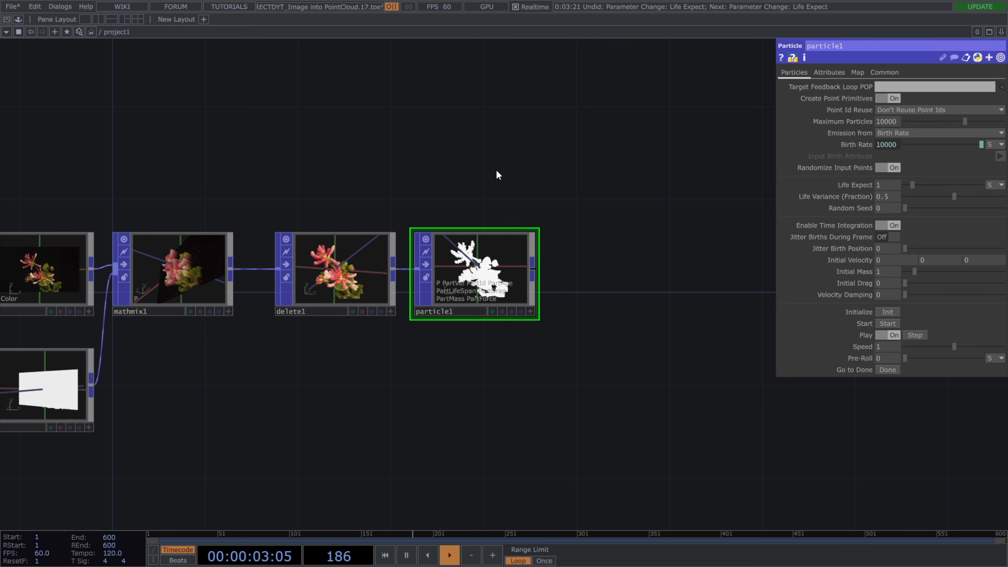
Add a Keyboard In CHOP above the Particle POP and make its viewer active.
{"action": "key", "text": "Tab"}
{"action": "left_click", "coordinate": [372, 38]}
{"action": "type", "text": "keyboardin"}
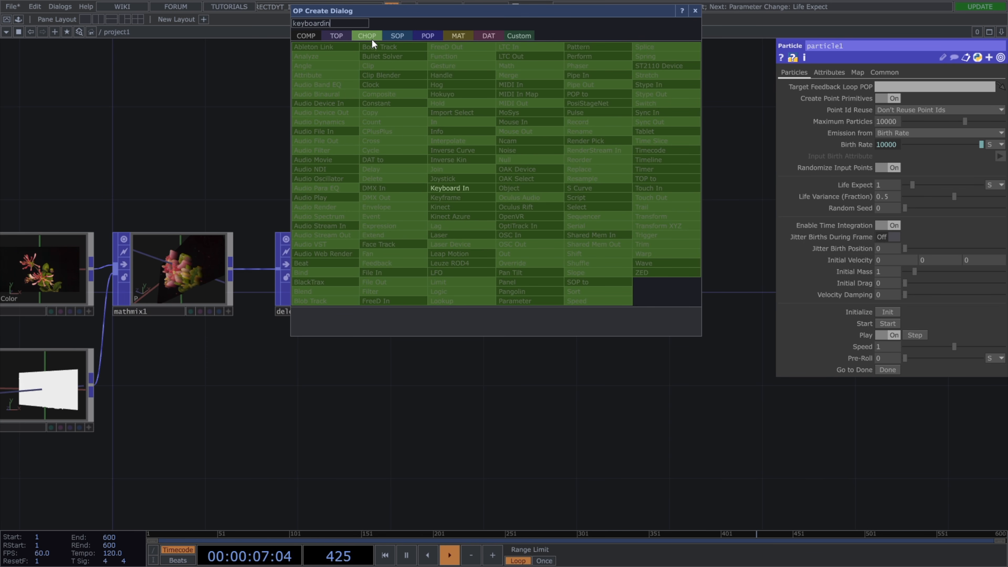
{"action": "left_click", "coordinate": [448, 188]}
{"action": "left_click", "coordinate": [482, 187]}
{"action": "left_click", "coordinate": [529, 256]}
{"action": "left_click", "coordinate": [530, 219]}
Link the Keyboard In CHOP's k1 channel to the Particle POP's Initialize and Start parameters.
{"action": "left_click_drag", "start_coordinate": [481, 187], "coordinate": [892, 314]}
{"action": "left_click", "coordinate": [892, 309]}
{"action": "left_click_drag", "start_coordinate": [459, 209], "coordinate": [889, 323]}
{"action": "left_click", "coordinate": [892, 320]}
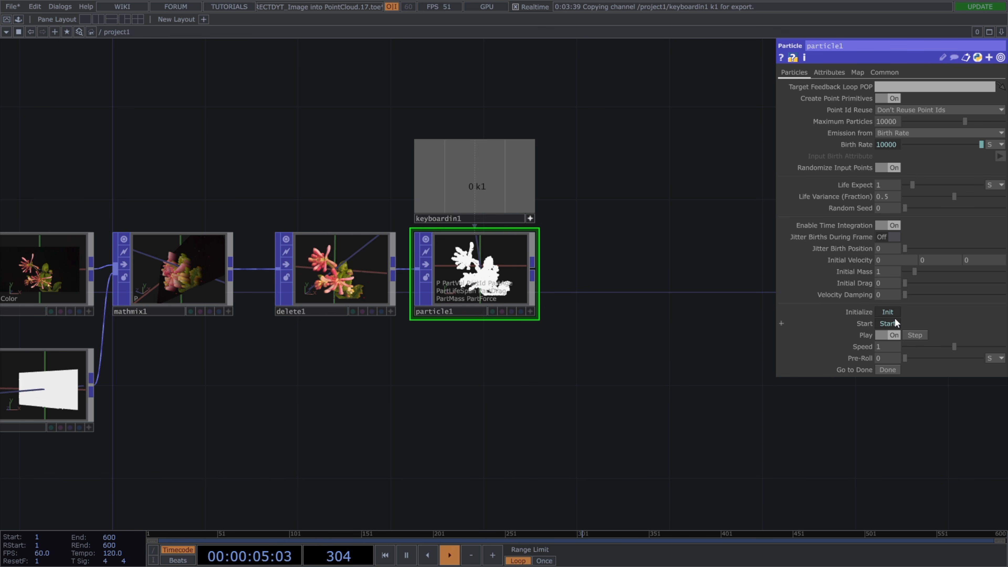
Set the Particle POP's Input Attributes to Color.
{"action": "left_click", "coordinate": [829, 72]}
{"action": "left_click", "coordinate": [1000, 88]}
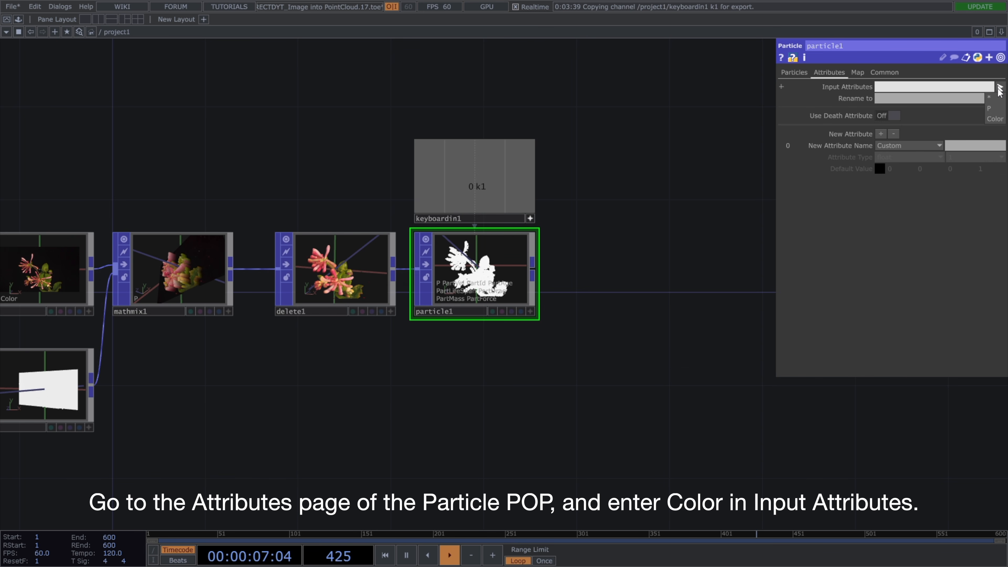
{"action": "left_click", "coordinate": [994, 121]}
Add a Noise POP connected to the Particle POP's output.
{"action": "left_click_drag", "start_coordinate": [533, 274], "coordinate": [590, 272]}
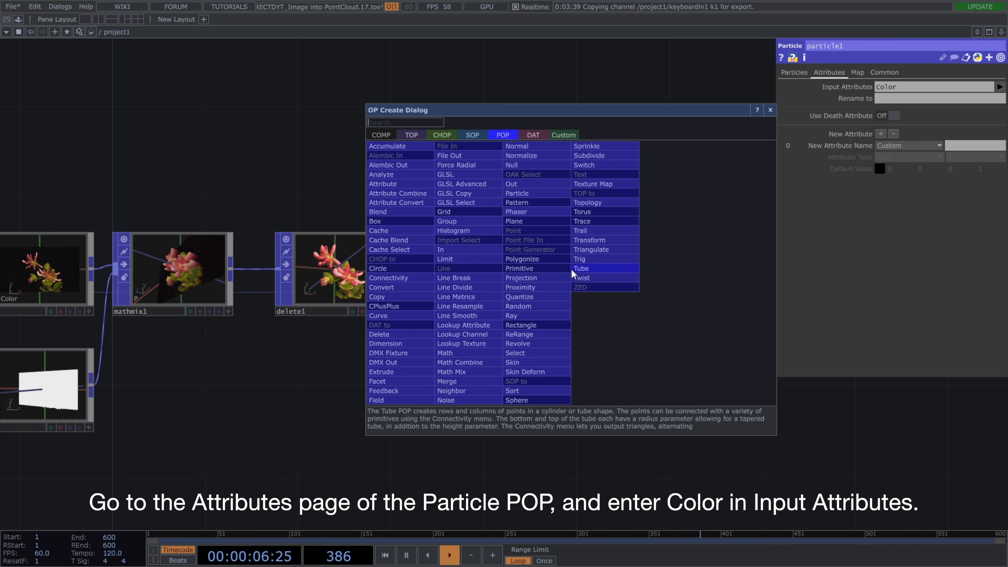
{"action": "type", "text": "noise"}
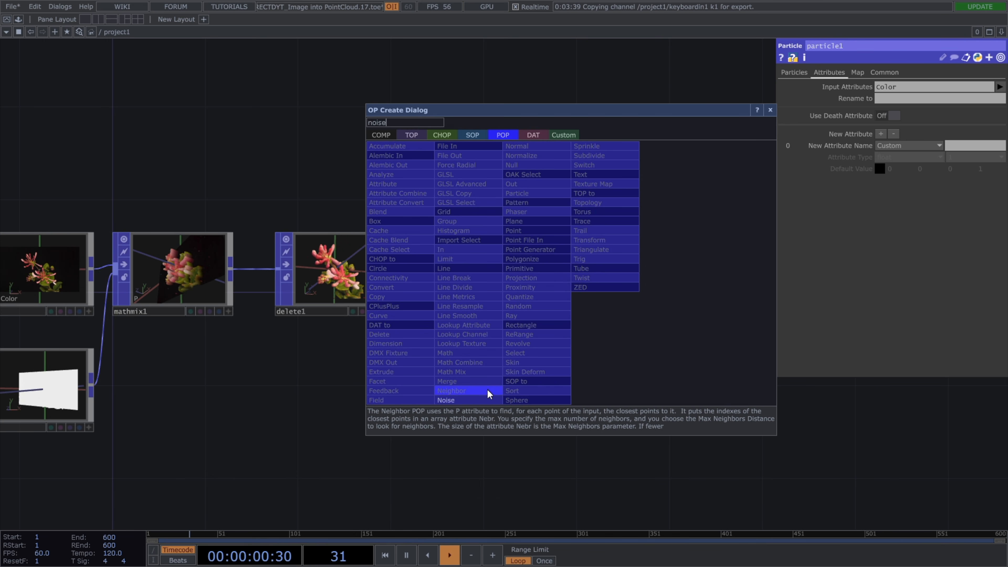
{"action": "left_click", "coordinate": [486, 399]}
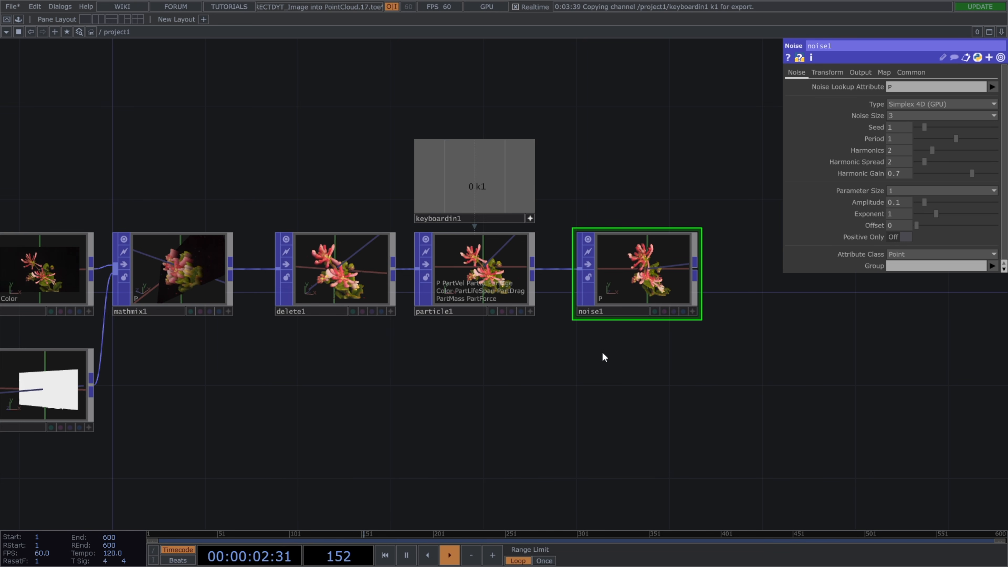
Set the Noise POP's Period to 0.6 and Amplitude to 0.01.
{"action": "left_click", "coordinate": [908, 140]}
{"action": "type", "text": "0.6"}
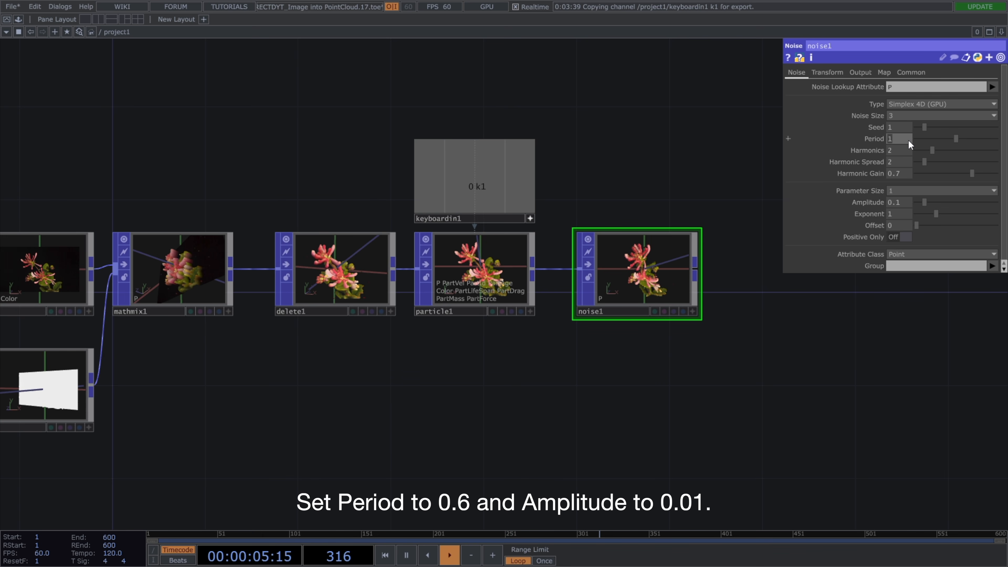
{"action": "key", "text": "Return"}
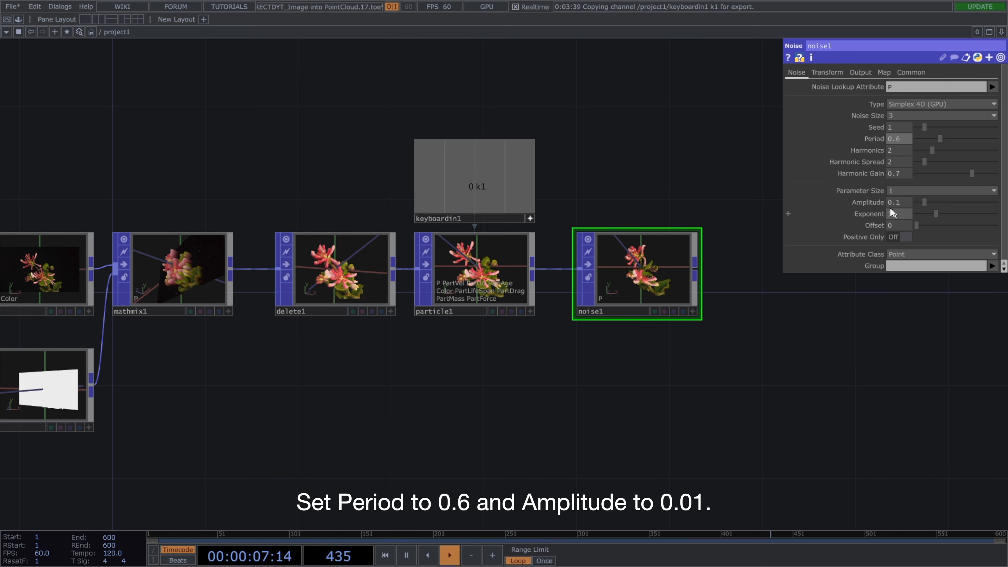
{"action": "type", "text": "0"}
{"action": "key", "text": "Return"}
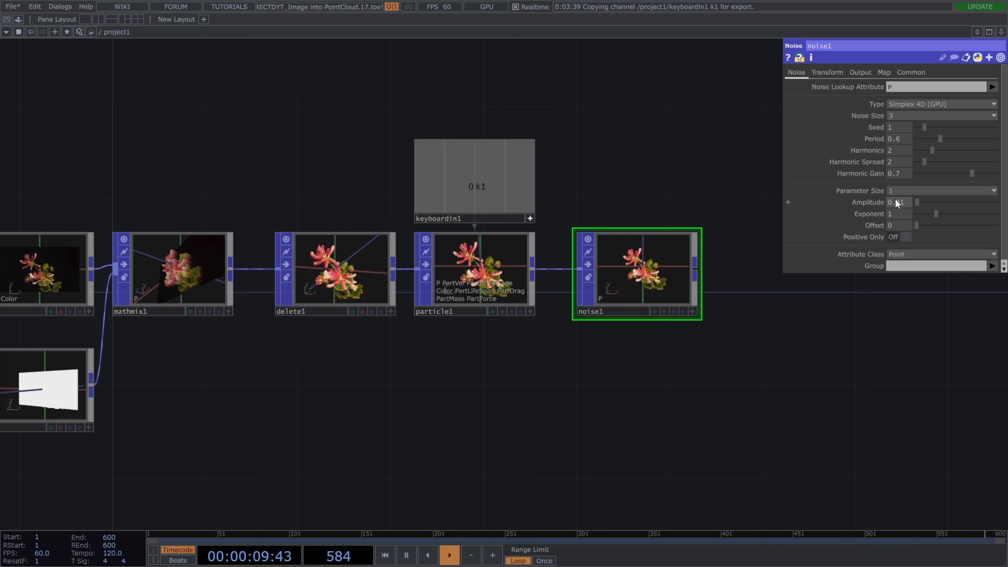
Turn on the Noise POP's Curl 3D output and set its Combine Operation to None.
{"action": "left_click", "coordinate": [859, 73]}
{"action": "left_click", "coordinate": [904, 110]}
{"action": "left_click", "coordinate": [901, 138]}
{"action": "left_click", "coordinate": [902, 147]}
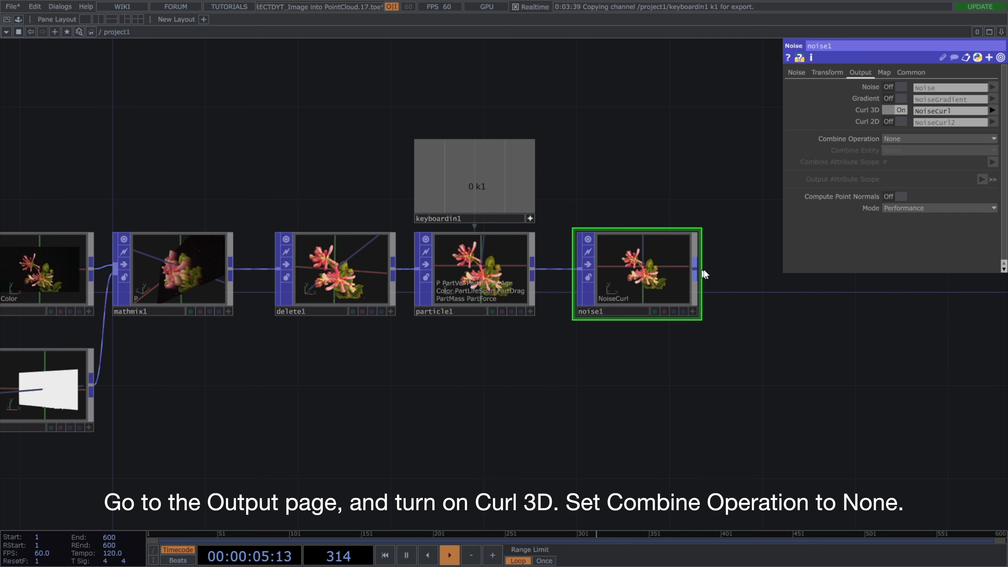
Add a Math Combine POP connected to the Noise POP's output.
{"action": "key", "text": "Tab"}
{"action": "type", "text": "mathco"}
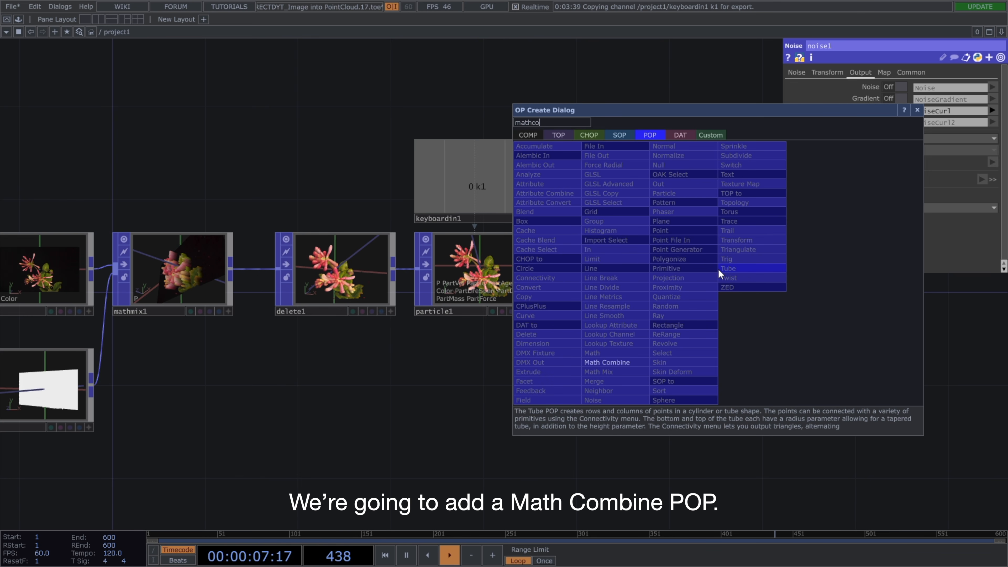
{"action": "left_click", "coordinate": [639, 363]}
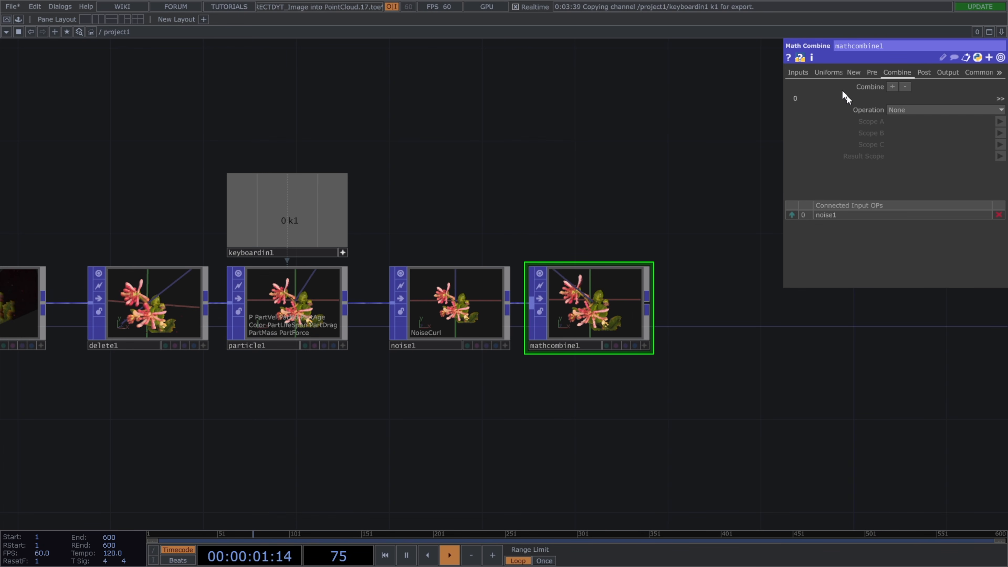
Create a vector uniform named WeightScale with a value of 2 in the Math Combine POP.
{"action": "left_click", "coordinate": [837, 73]}
{"action": "left_click", "coordinate": [898, 94]}
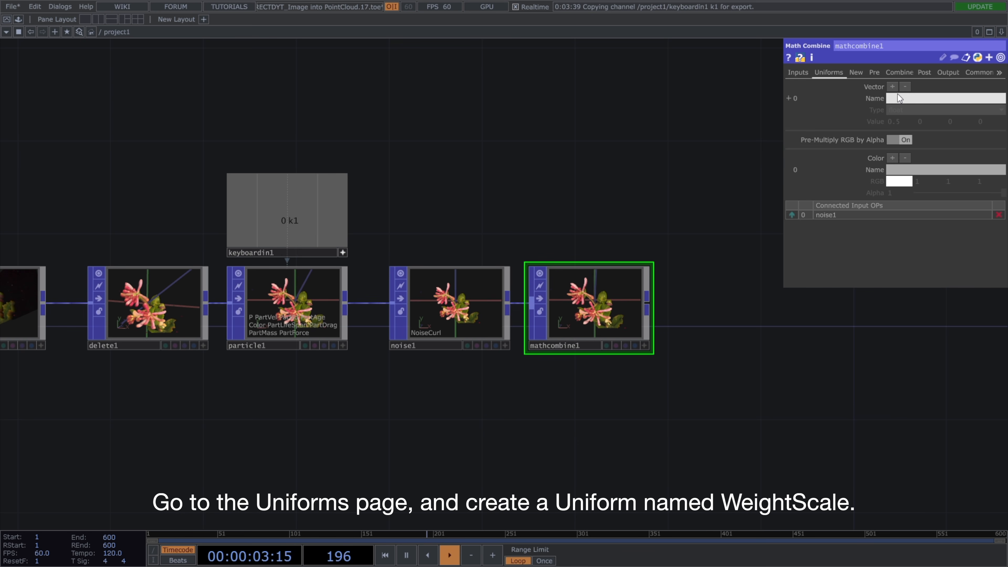
{"action": "type", "text": "WeightScale"}
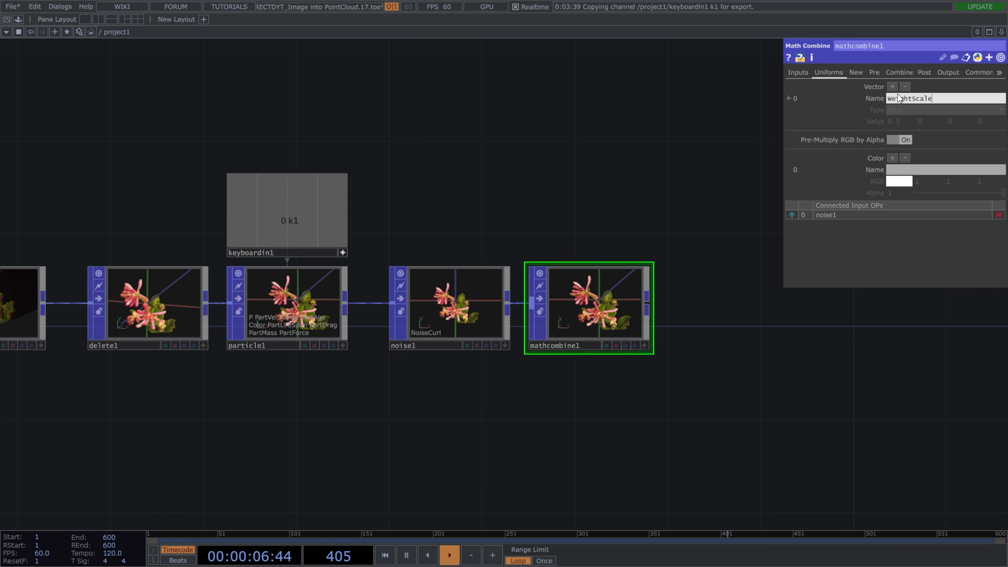
{"action": "key", "text": "Return"}
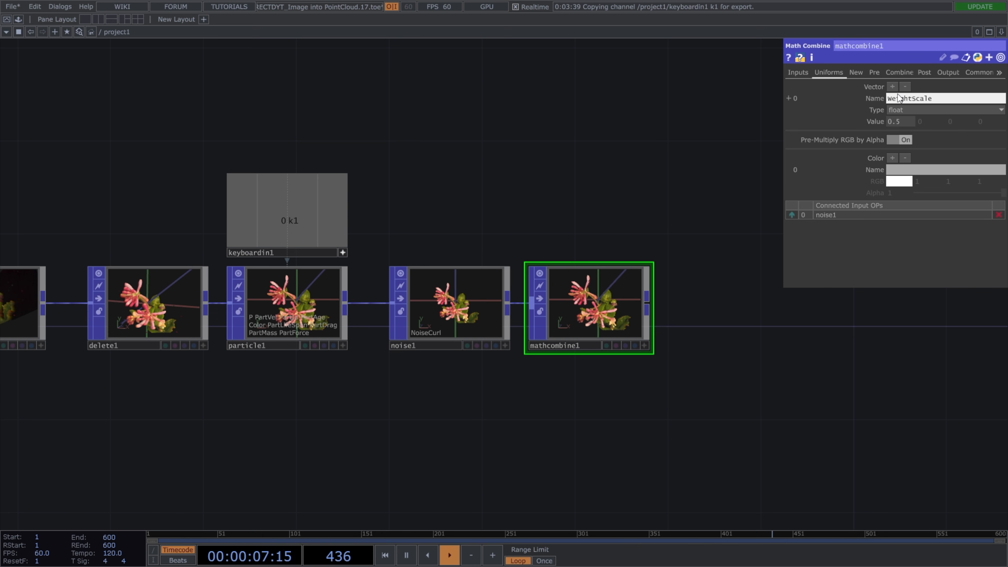
{"action": "left_click", "coordinate": [906, 126]}
{"action": "type", "text": "2"}
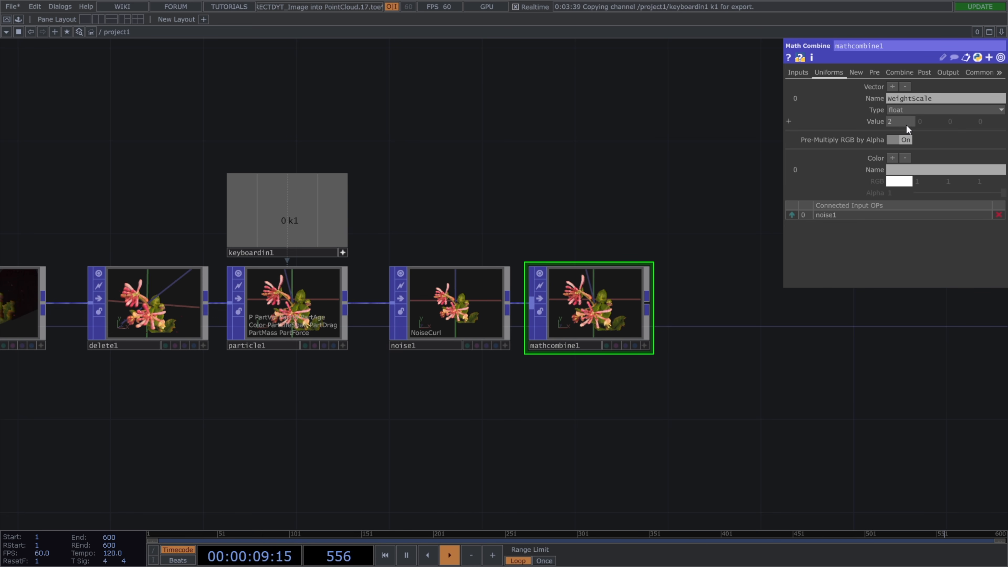
Add three more combine entries and set the first to A * A with Scope A P.z and Result Scope zNoiseWeight.
{"action": "left_click", "coordinate": [900, 73]}
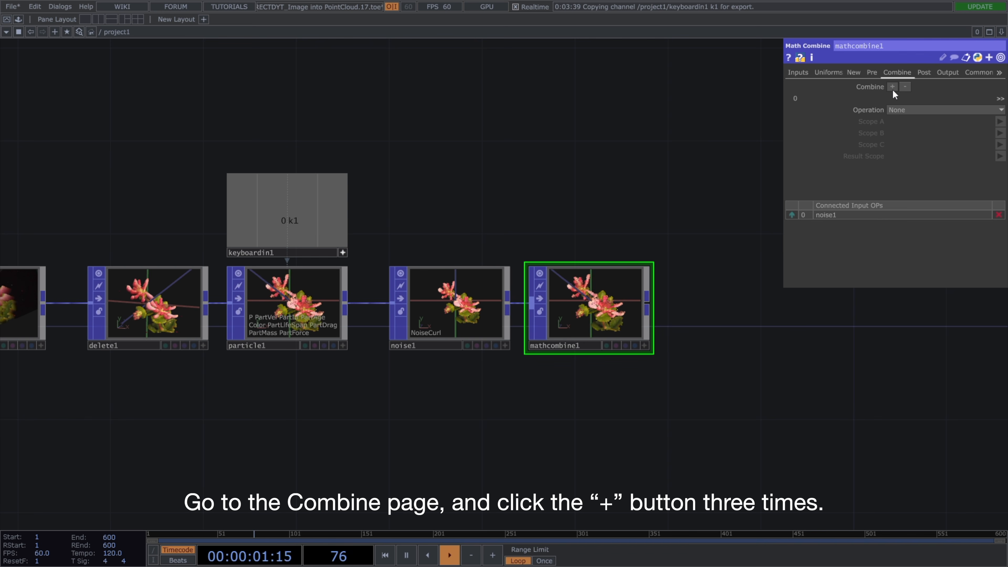
{"action": "left_click", "coordinate": [892, 87]}
{"action": "left_click", "coordinate": [892, 87]}
{"action": "left_click", "coordinate": [892, 86]}
{"action": "left_click", "coordinate": [912, 111]}
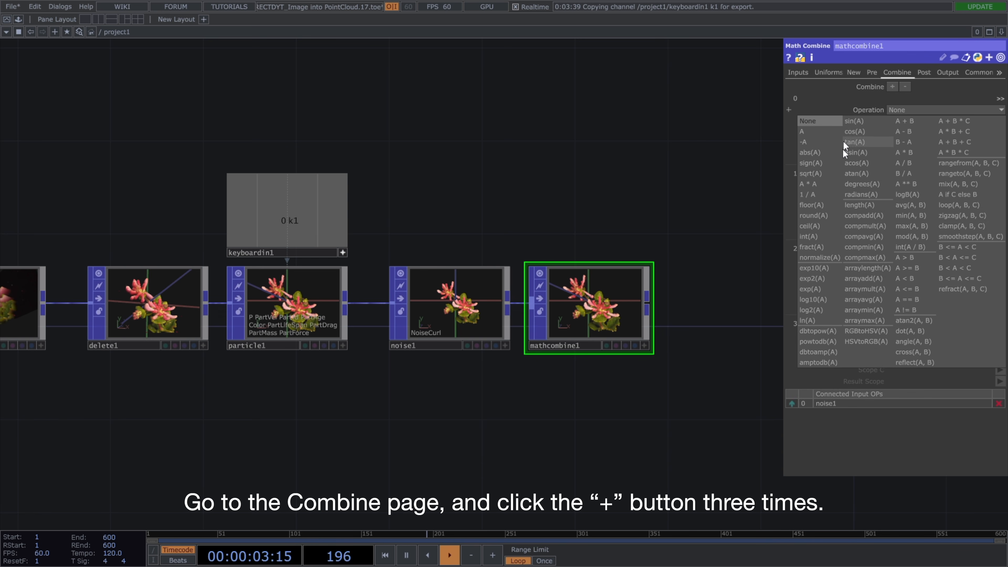
{"action": "left_click", "coordinate": [838, 182]}
{"action": "left_click", "coordinate": [967, 123]}
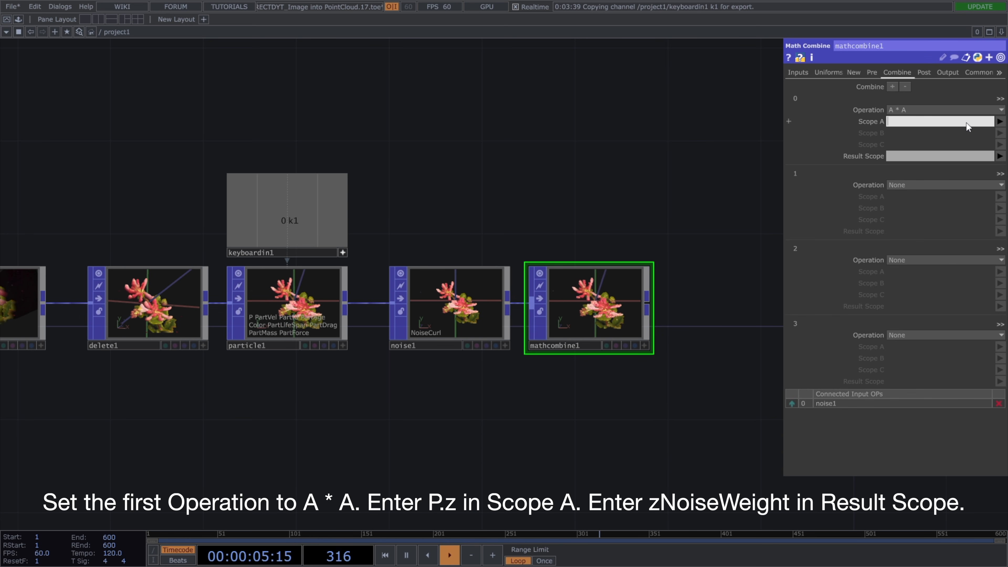
{"action": "type", "text": "P.z"}
{"action": "key", "text": "Return"}
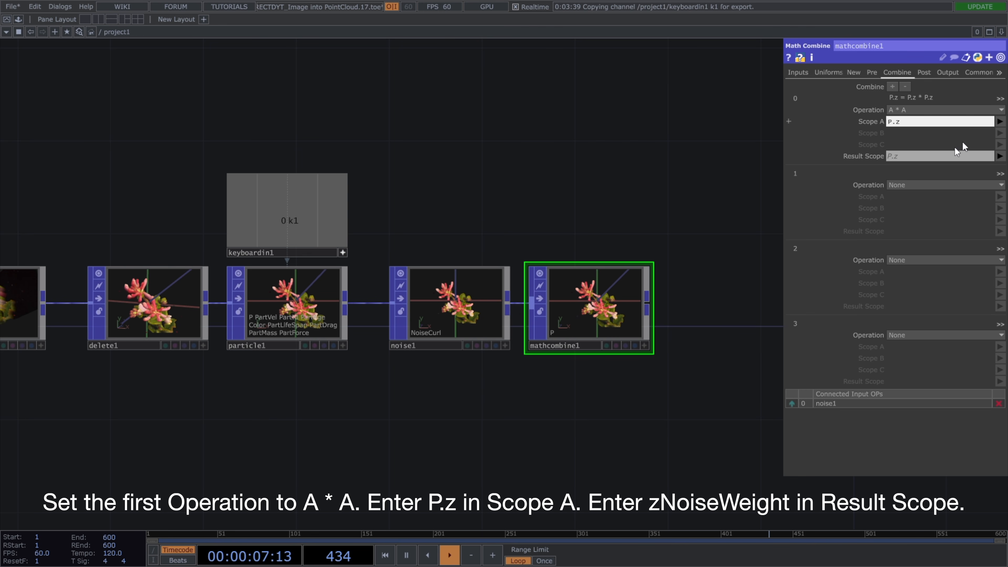
{"action": "left_click", "coordinate": [949, 155]}
{"action": "type", "text": "zNoiseweight"}
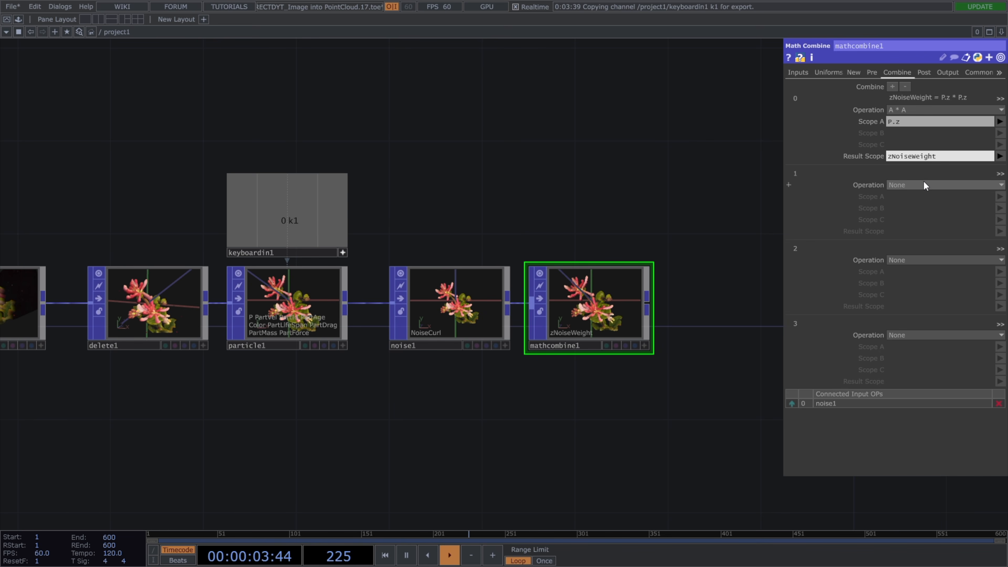
Set the second combine operation to A * B with zNoiseWeight as Scope A and WeightScale as Scope B.
{"action": "left_click", "coordinate": [924, 182]}
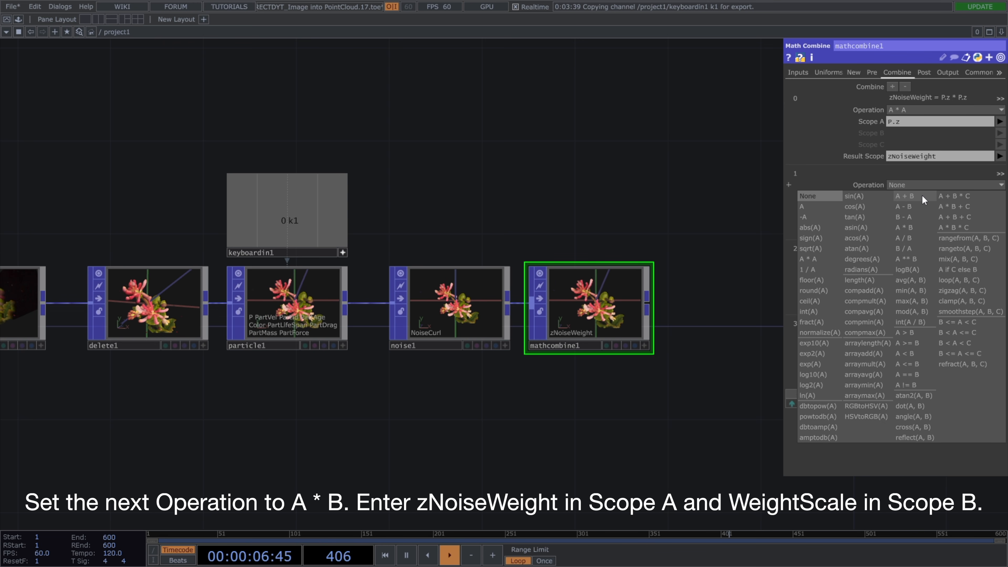
{"action": "left_click", "coordinate": [919, 227]}
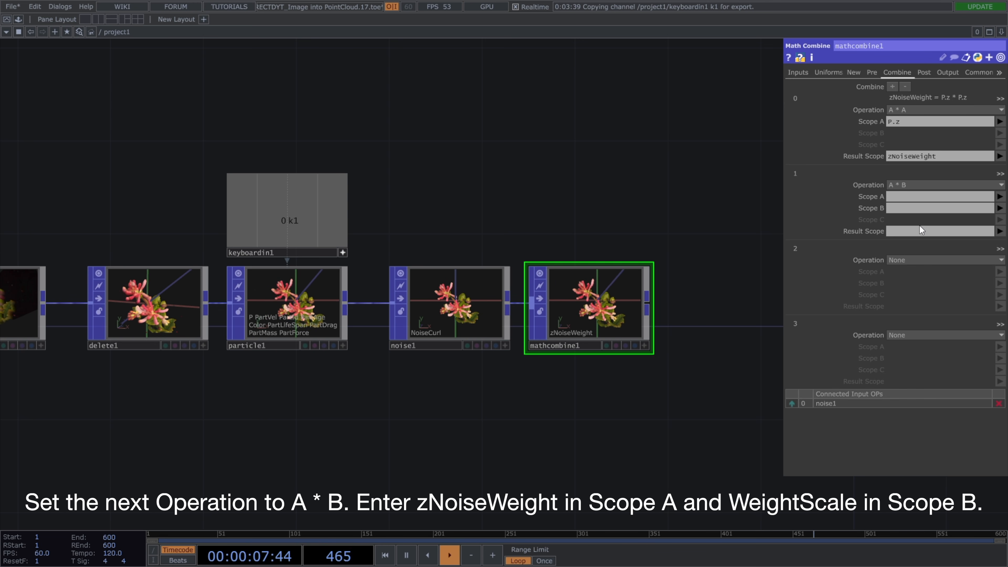
{"action": "left_click", "coordinate": [1000, 196]}
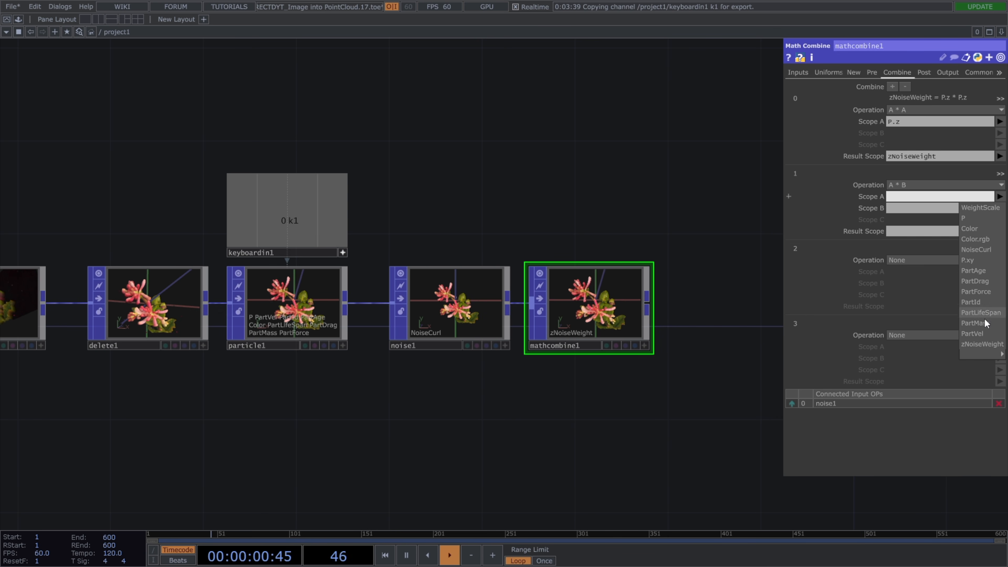
{"action": "left_click", "coordinate": [982, 344]}
{"action": "left_click", "coordinate": [1000, 208]}
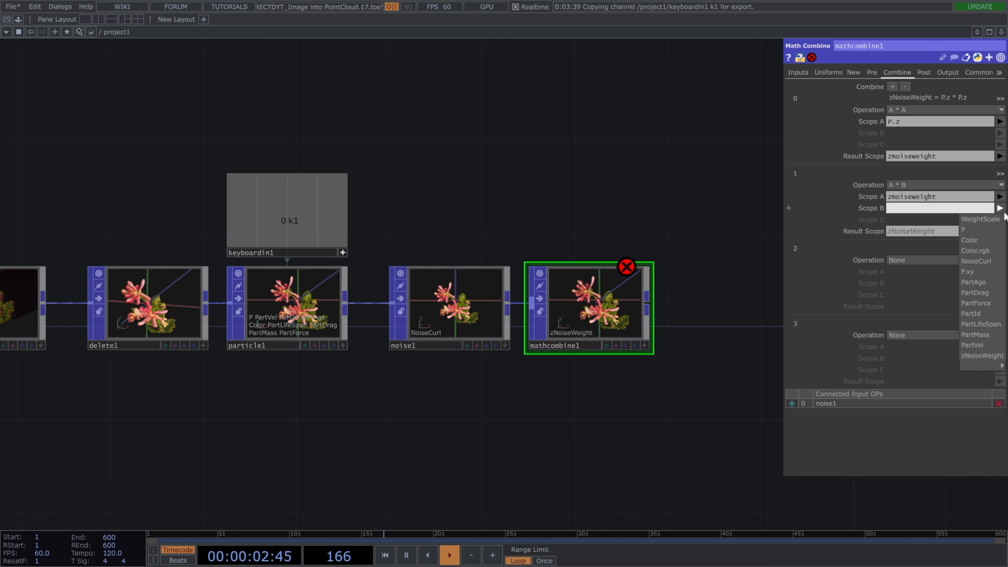
{"action": "left_click", "coordinate": [982, 219]}
Set the third combine operation to A * B with Scope A NoiseCurl, Scope B zNoiseWeight and Result Scope Flow.
{"action": "left_click", "coordinate": [945, 260]}
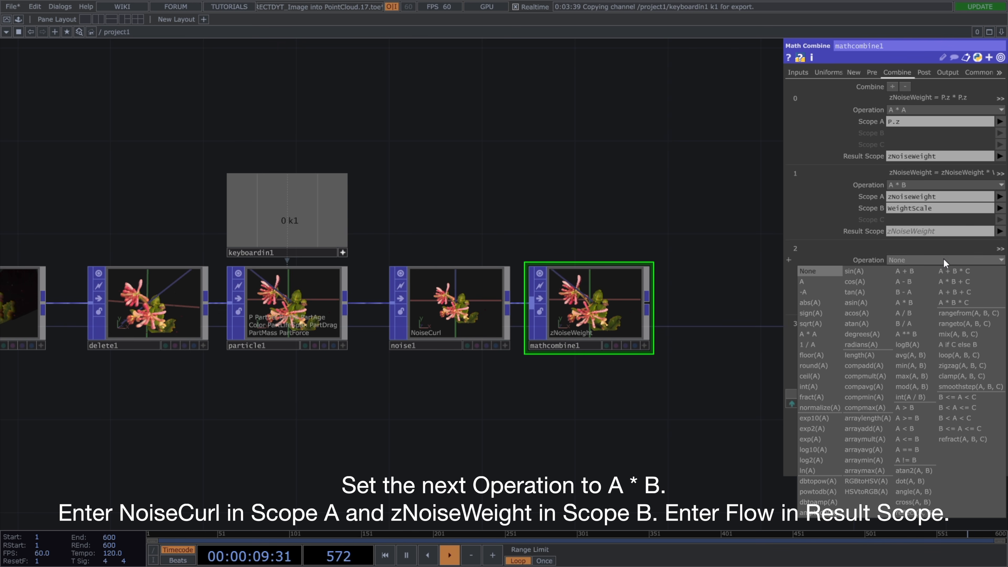
{"action": "left_click", "coordinate": [919, 299]}
{"action": "left_click", "coordinate": [1000, 272]}
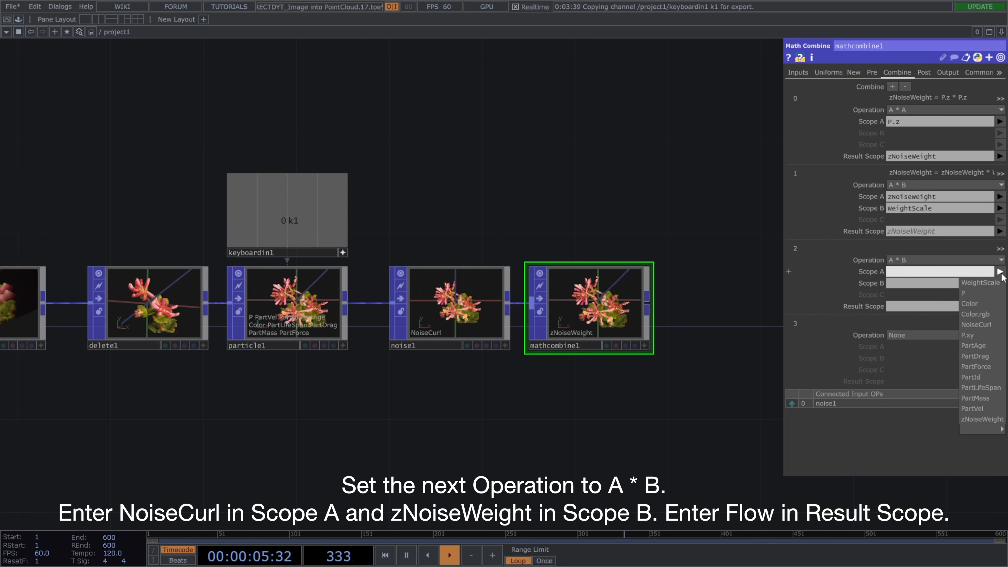
{"action": "left_click", "coordinate": [976, 324]}
{"action": "left_click", "coordinate": [1000, 283]}
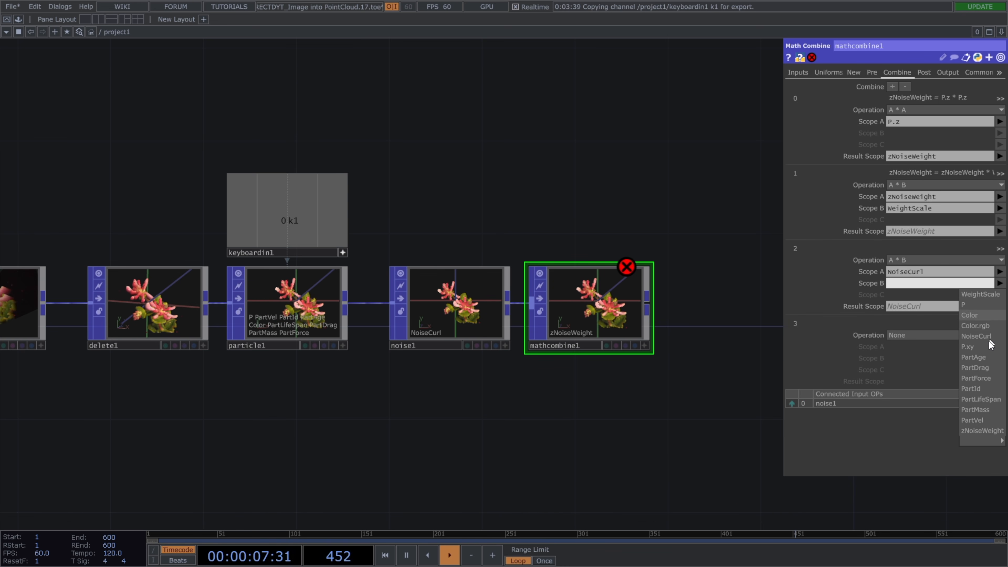
{"action": "left_click", "coordinate": [982, 431]}
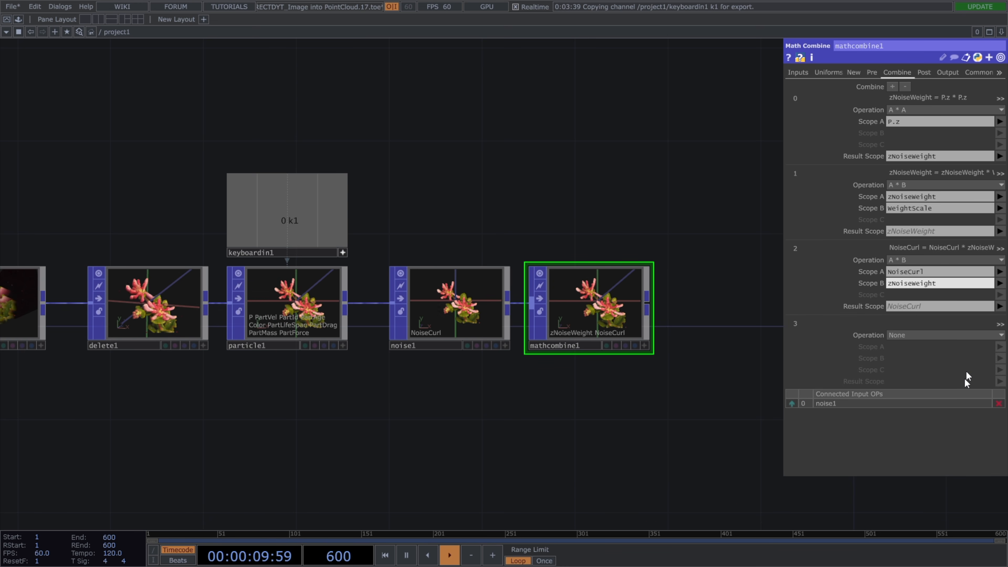
{"action": "left_click", "coordinate": [951, 305]}
{"action": "type", "text": "Flow"}
{"action": "key", "text": "Return"}
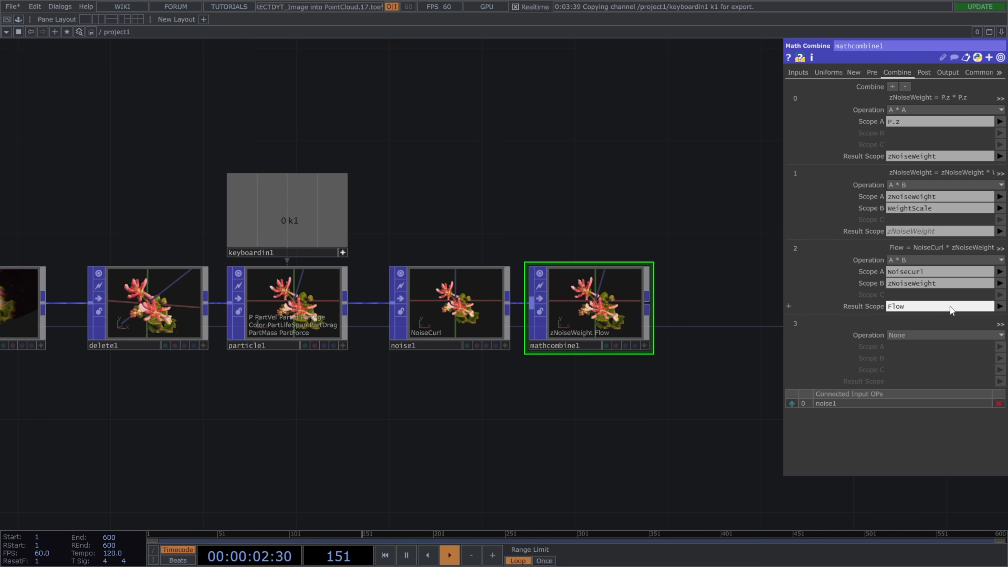
Set the fourth combine operation to A + B with P as Scope A and Flow as Scope B.
{"action": "left_click", "coordinate": [948, 334]}
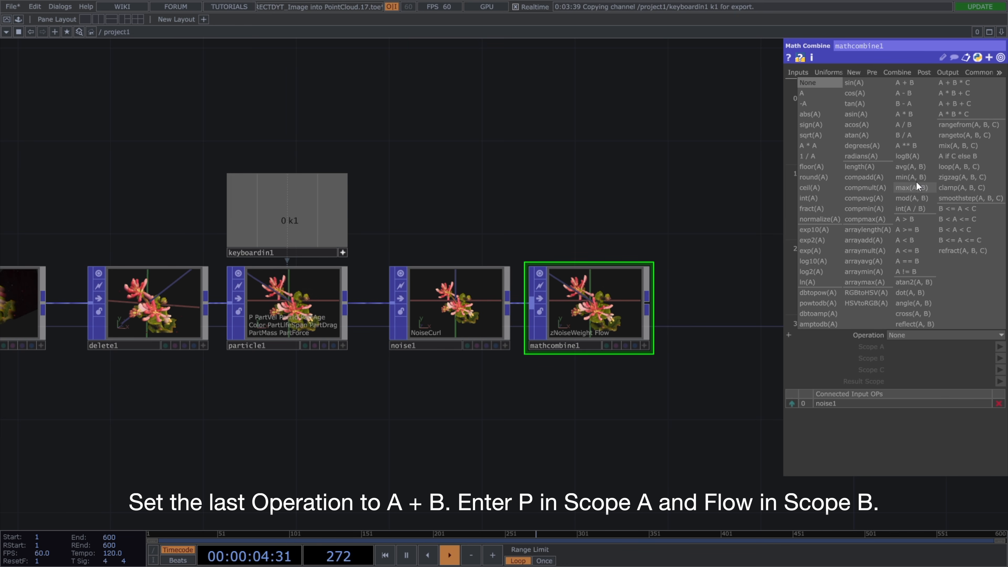
{"action": "left_click", "coordinate": [922, 96]}
{"action": "left_click", "coordinate": [999, 347]}
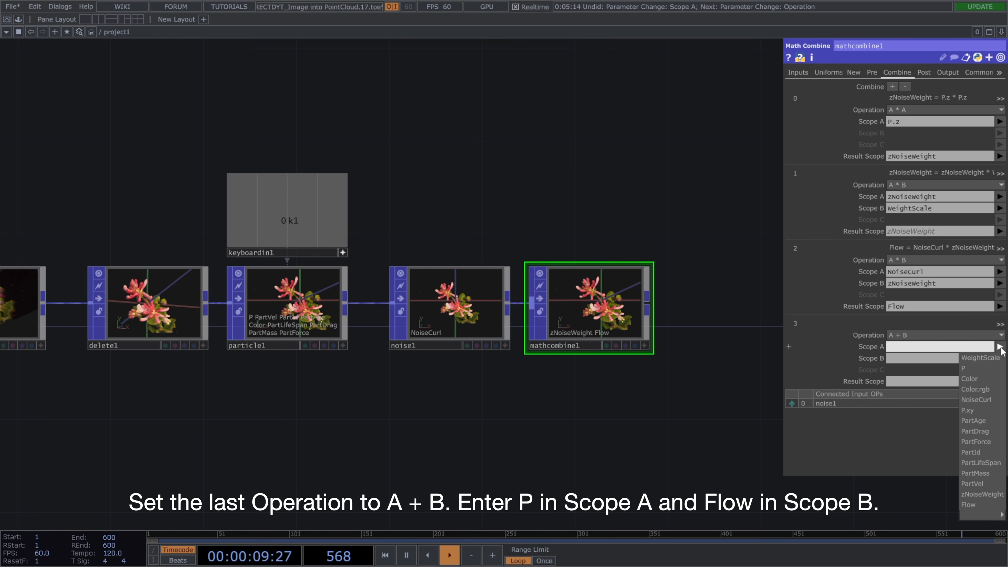
{"action": "left_click", "coordinate": [992, 368]}
{"action": "left_click", "coordinate": [999, 358]}
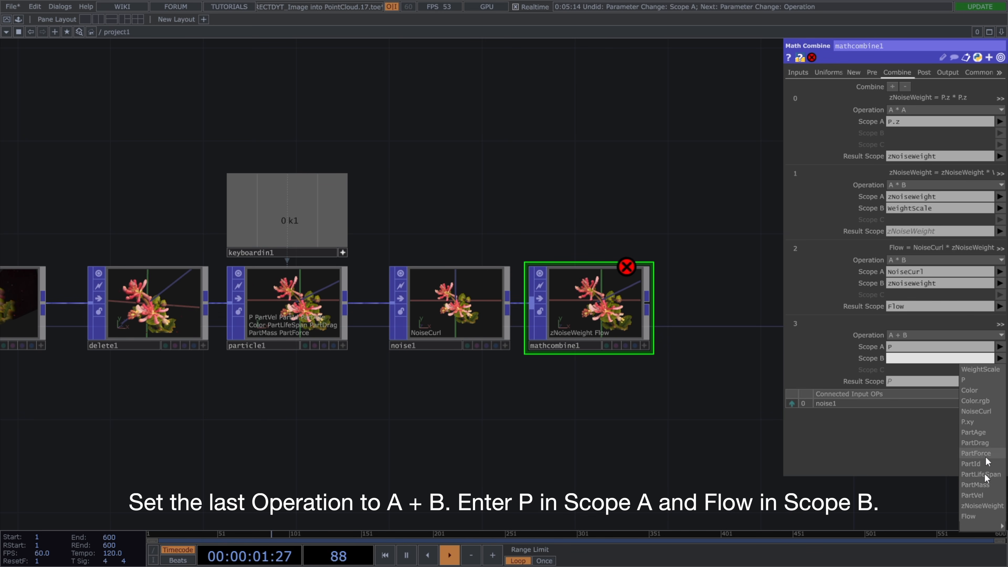
{"action": "left_click", "coordinate": [980, 517]}
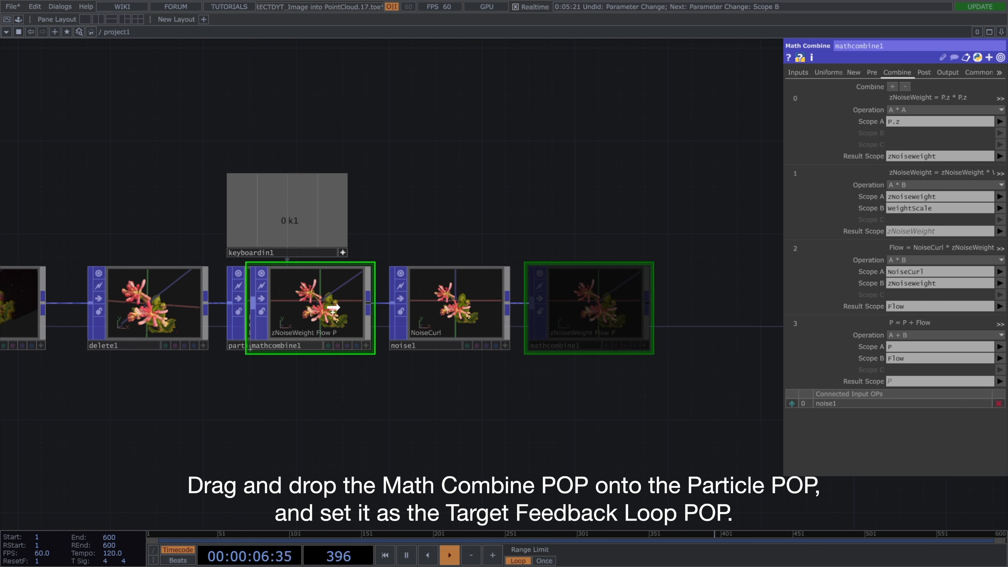
Examine the particle displacement along the Z-axis in the Math Combine POP's viewer from the side.
{"action": "left_click_drag", "start_coordinate": [331, 296], "coordinate": [323, 311]}
{"action": "left_click", "coordinate": [320, 295]}
{"action": "left_click_drag", "start_coordinate": [545, 386], "coordinate": [508, 385]}
{"action": "scroll", "coordinate": [587, 321], "scroll_direction": "up", "scroll_amount": 5}
{"action": "left_click", "coordinate": [629, 374]}
{"action": "mouse_move", "coordinate": [604, 338]}
{"action": "left_mouse_down"}
{"action": "mouse_move", "coordinate": [554, 349]}
{"action": "mouse_move", "coordinate": [592, 344]}
{"action": "left_mouse_up"}
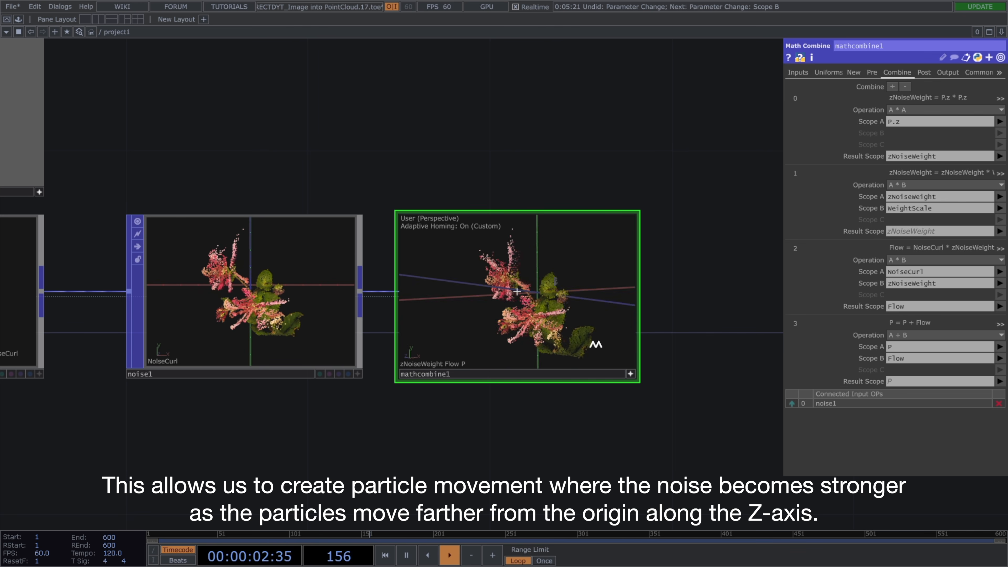
{"action": "left_click", "coordinate": [629, 374]}
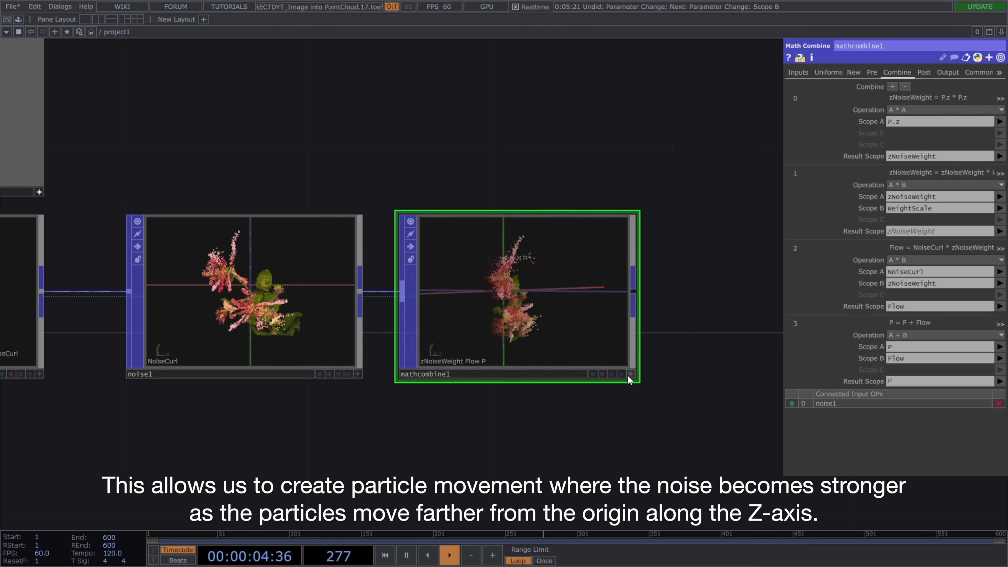
{"action": "scroll", "coordinate": [631, 389], "scroll_direction": "down", "scroll_amount": 4}
Add a Sphere POP above the Math Combine POP.
{"action": "key", "text": "Tab"}
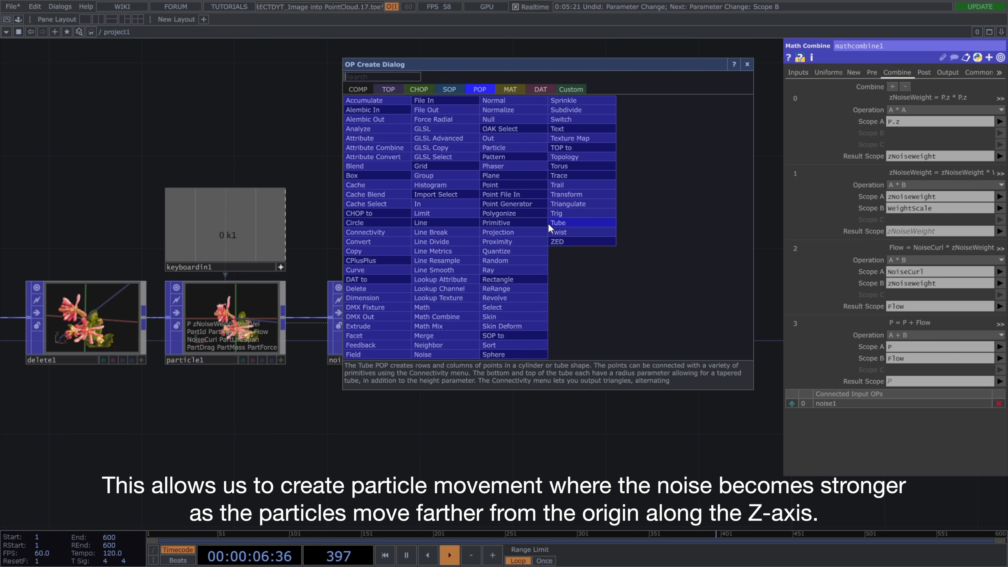
{"action": "type", "text": "sphere"}
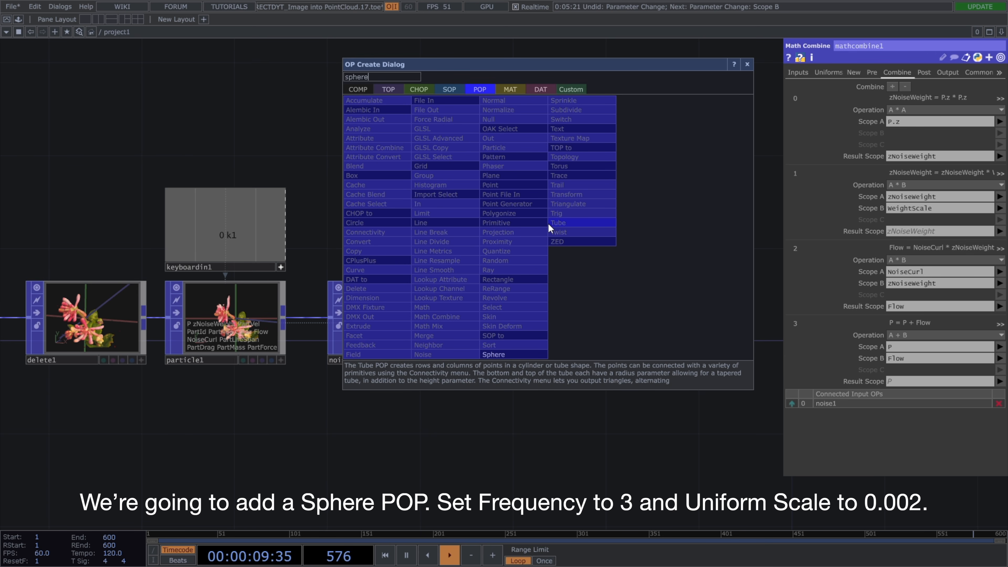
{"action": "left_click", "coordinate": [507, 352]}
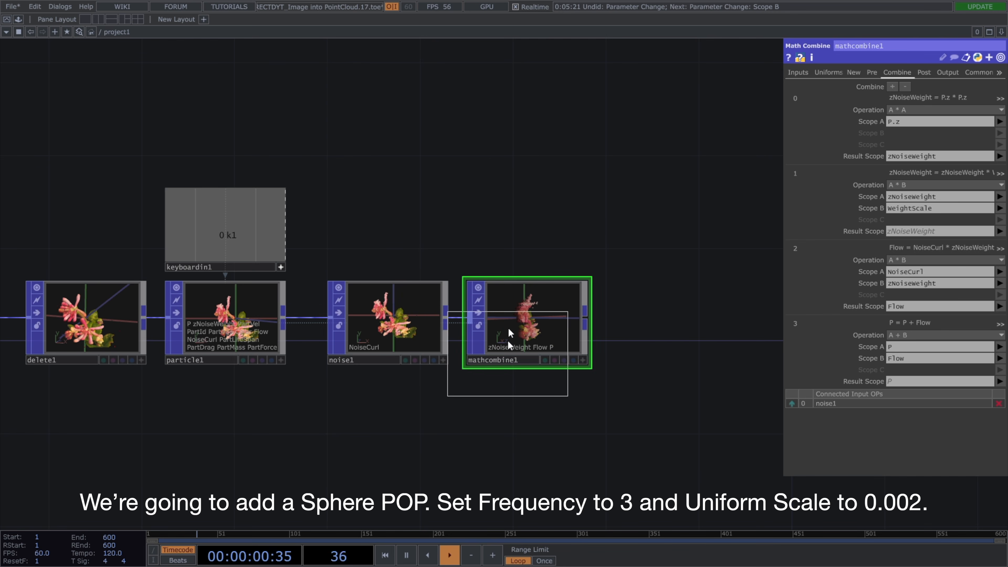
{"action": "left_click", "coordinate": [525, 223]}
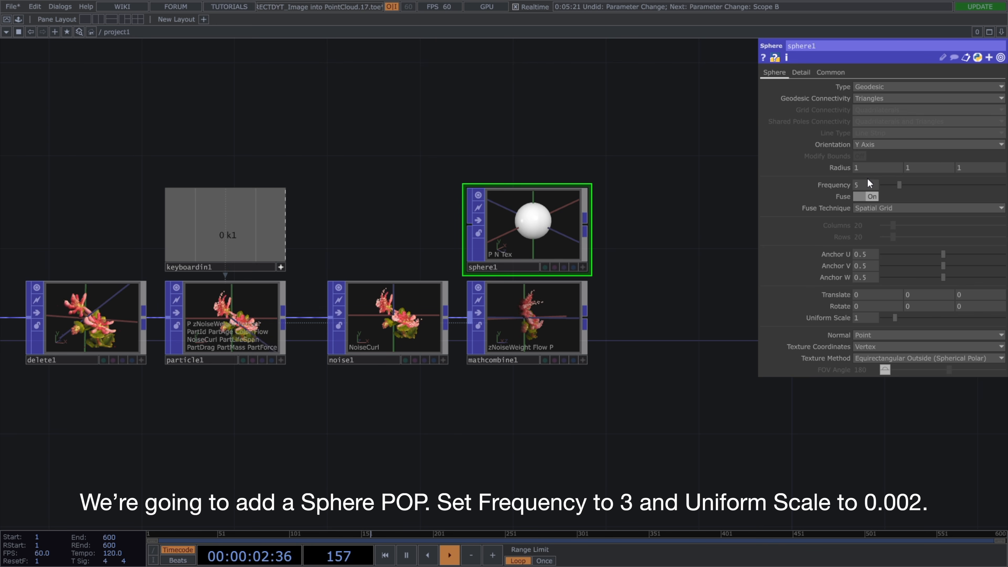
Set the sphere's Frequency to 3 and its Uniform Scale to 0.002.
{"action": "type", "text": "3"}
{"action": "key", "text": "Return"}
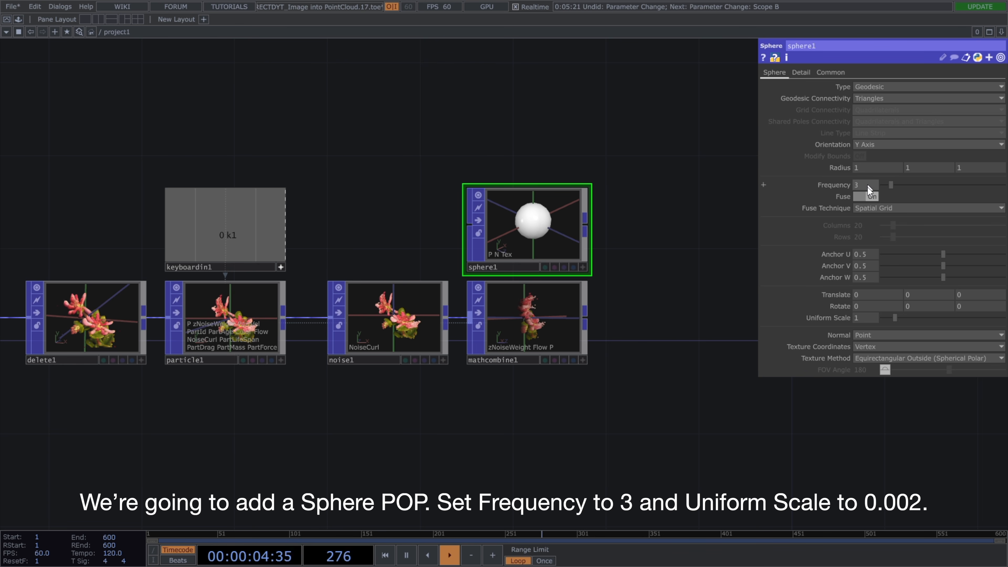
{"action": "left_click", "coordinate": [866, 317]}
{"action": "type", "text": "0.002"}
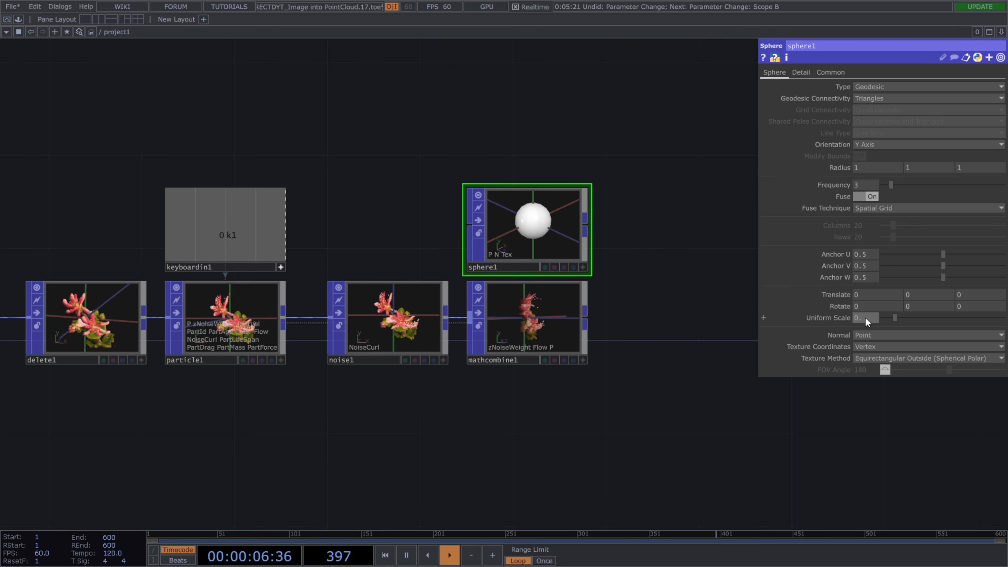
{"action": "key", "text": "Return"}
Add a Copy POP after the Sphere POP and connect the Math Combine POP to its second input.
{"action": "left_click_drag", "start_coordinate": [584, 225], "coordinate": [631, 304]}
{"action": "type", "text": "cop"}
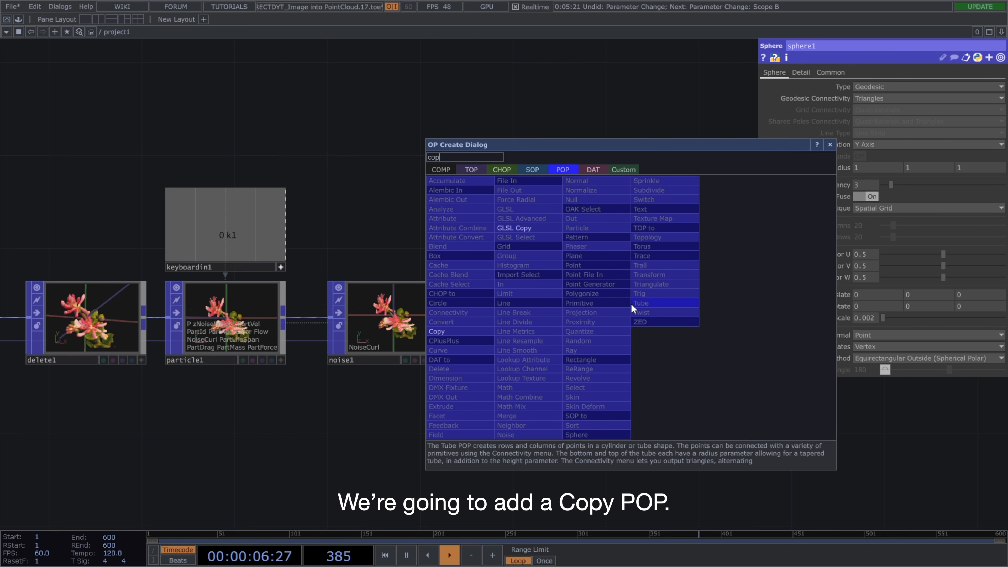
{"action": "left_click", "coordinate": [436, 331]}
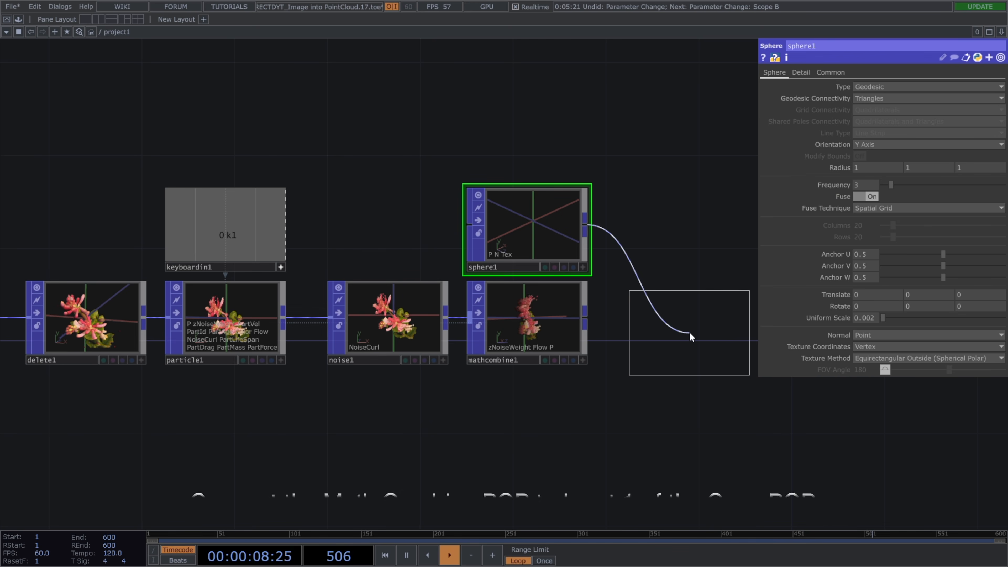
{"action": "left_click", "coordinate": [689, 332]}
{"action": "left_click_drag", "start_coordinate": [589, 321], "coordinate": [631, 327]}
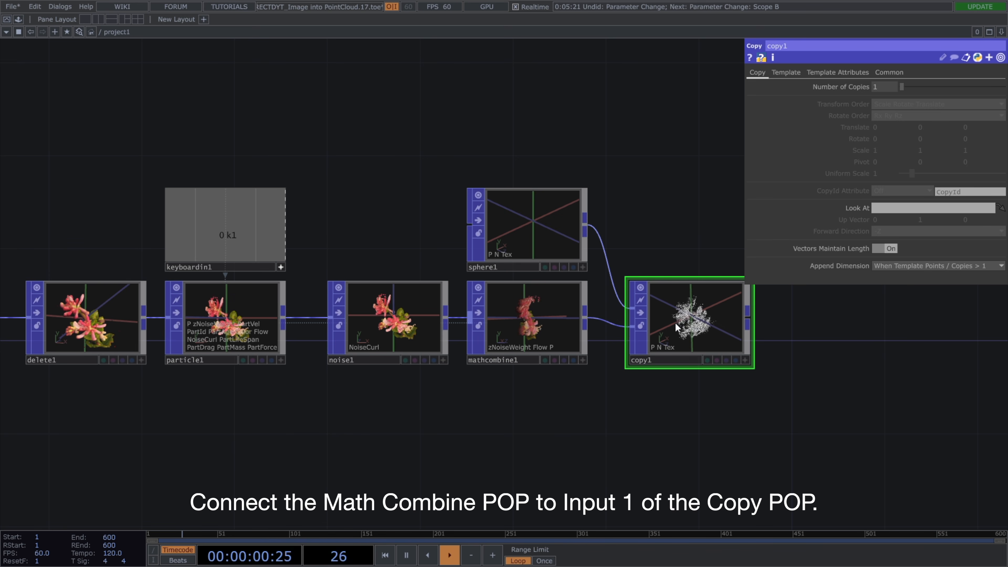
Enable template point attributes on the Copy POP and copy the Color attribute to the points.
{"action": "left_click", "coordinate": [838, 72]}
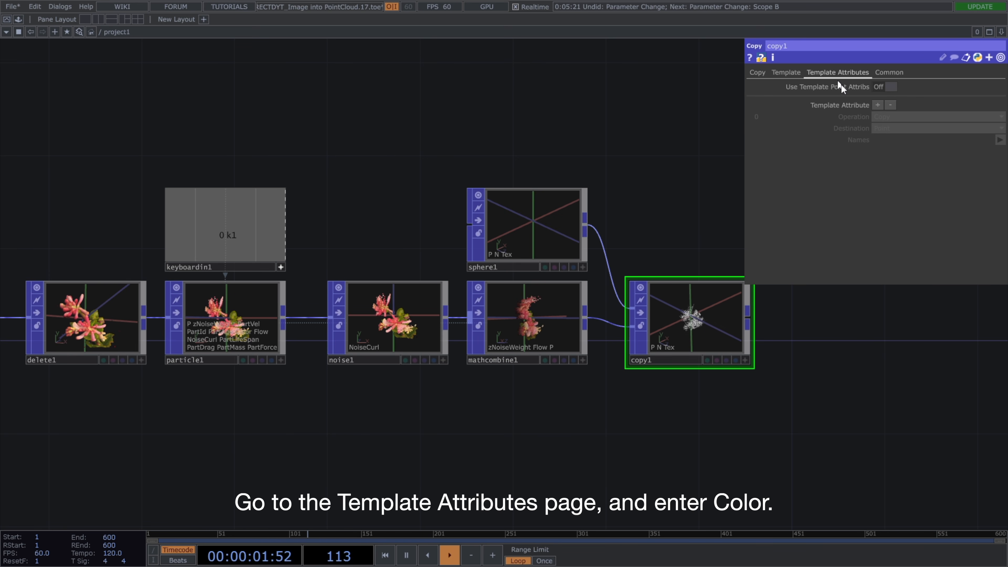
{"action": "left_click", "coordinate": [883, 86]}
{"action": "left_click", "coordinate": [999, 140]}
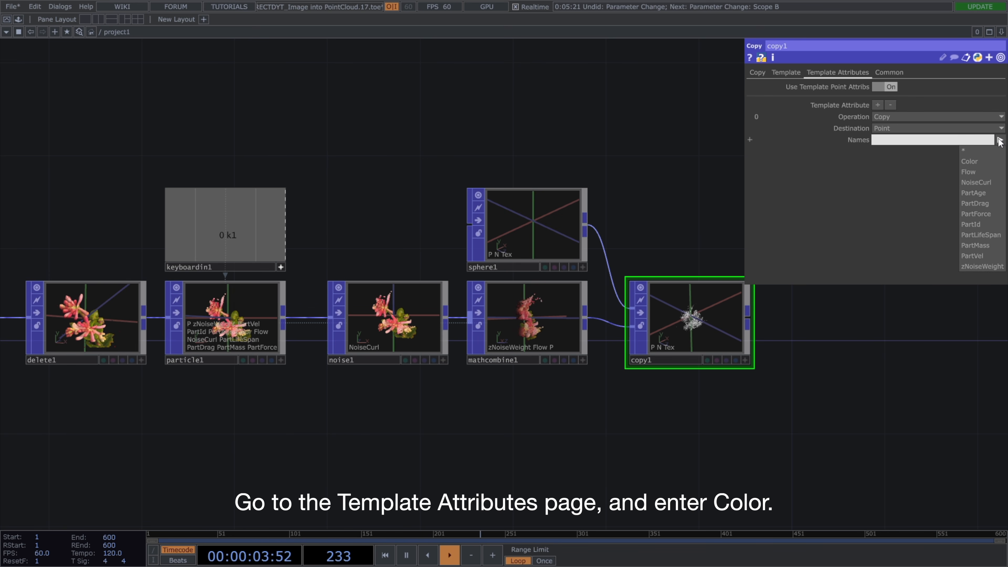
{"action": "left_click", "coordinate": [1000, 162]}
Add a Trail POP below the Math Combine POP and make its Reset reference the k1 channel of keyboardin1.
{"action": "left_click_drag", "start_coordinate": [812, 354], "coordinate": [719, 305]}
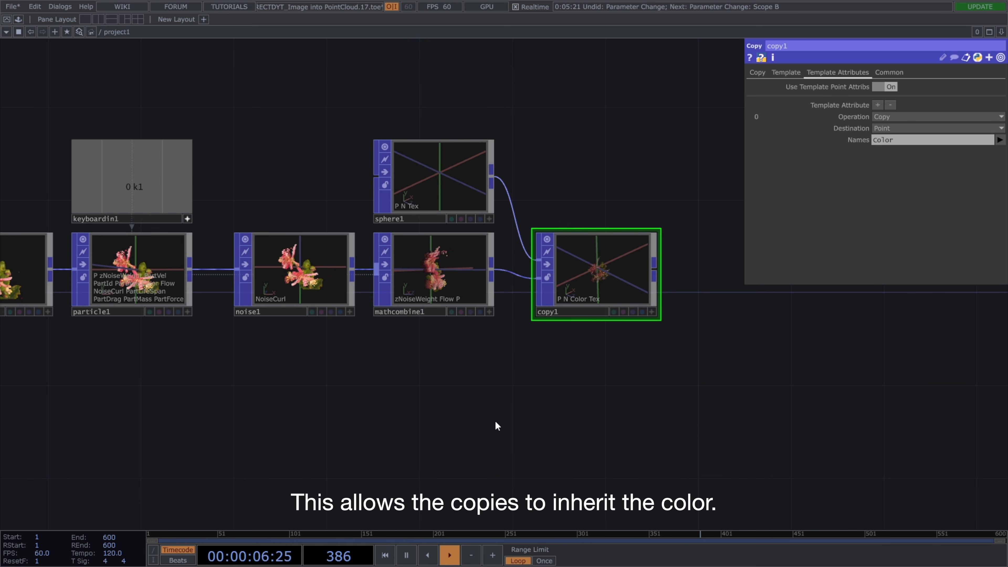
{"action": "key", "text": "Tab"}
{"action": "type", "text": "trail"}
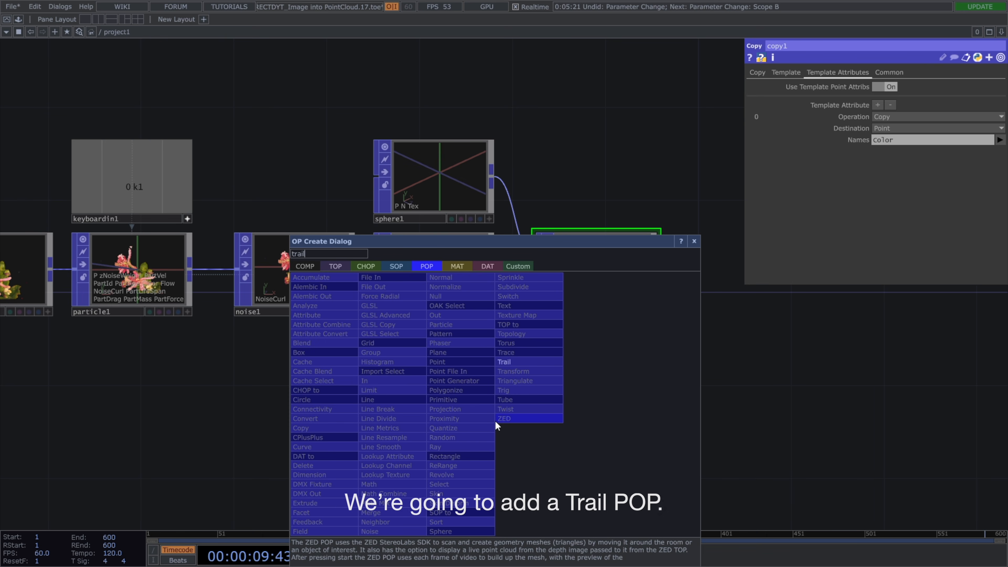
{"action": "left_click", "coordinate": [515, 361]}
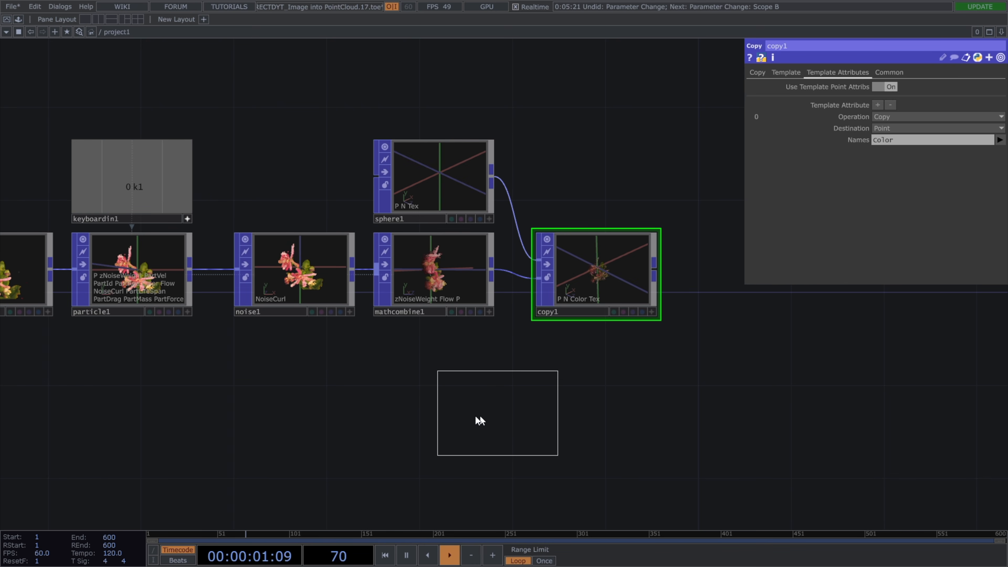
{"action": "left_click", "coordinate": [435, 422]}
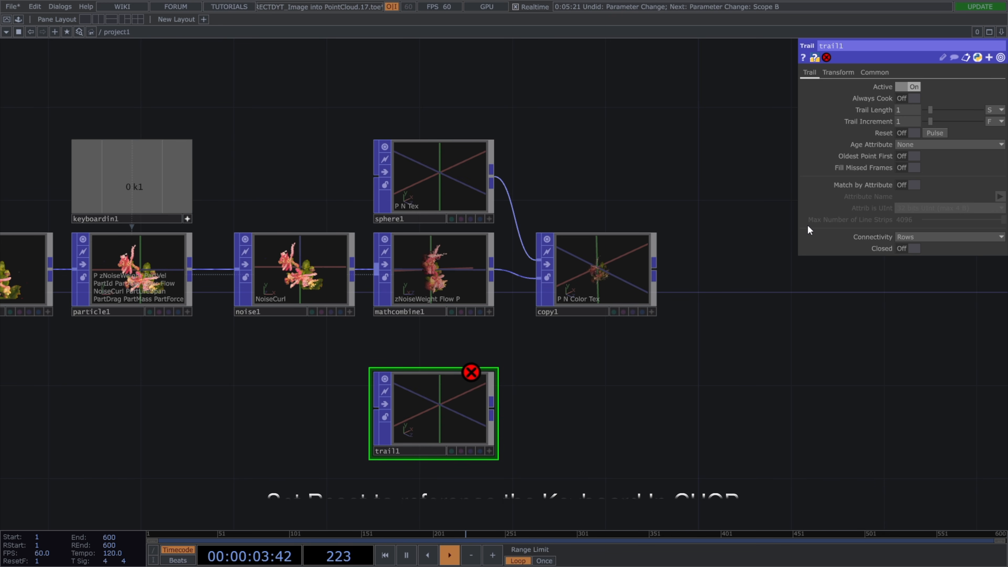
{"action": "left_click_drag", "start_coordinate": [159, 187], "coordinate": [907, 132]}
{"action": "left_click", "coordinate": [938, 131]}
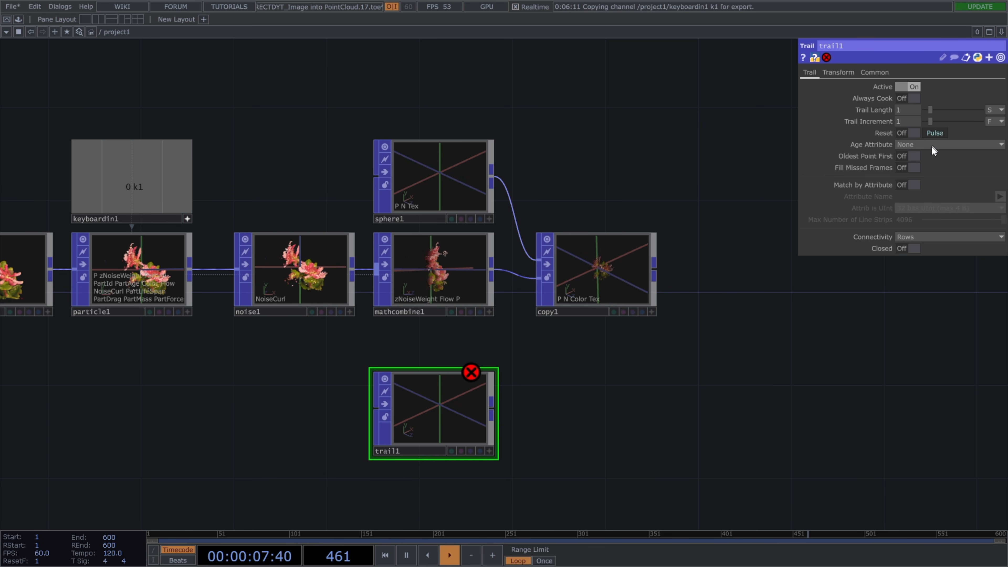
Match the trails by attribute PartId with Max Number of Line Strips 409600, and feed the Trail POP from the Math Combine POP.
{"action": "left_click", "coordinate": [901, 184]}
{"action": "left_click", "coordinate": [951, 197]}
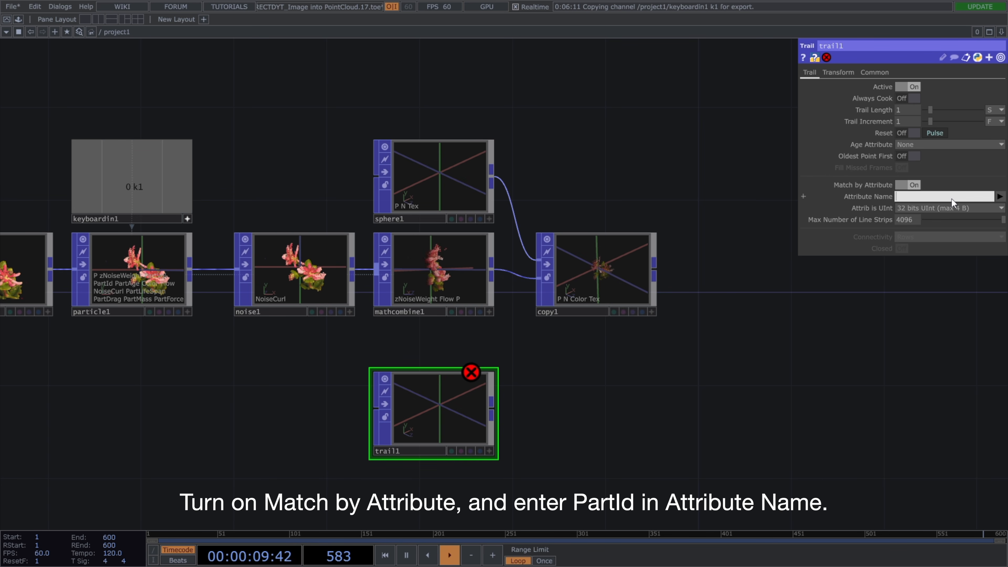
{"action": "type", "text": "PartId"}
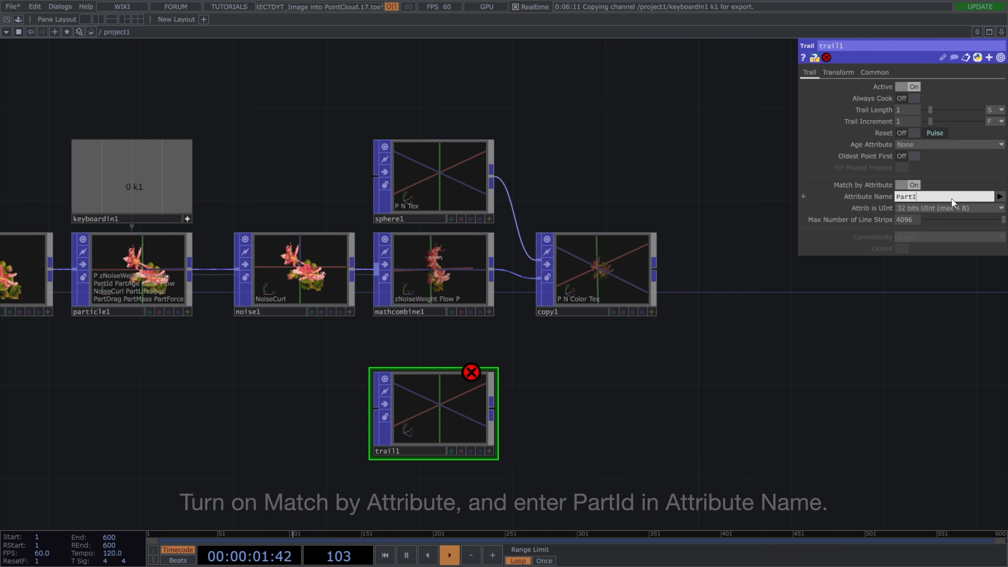
{"action": "key", "text": "Return"}
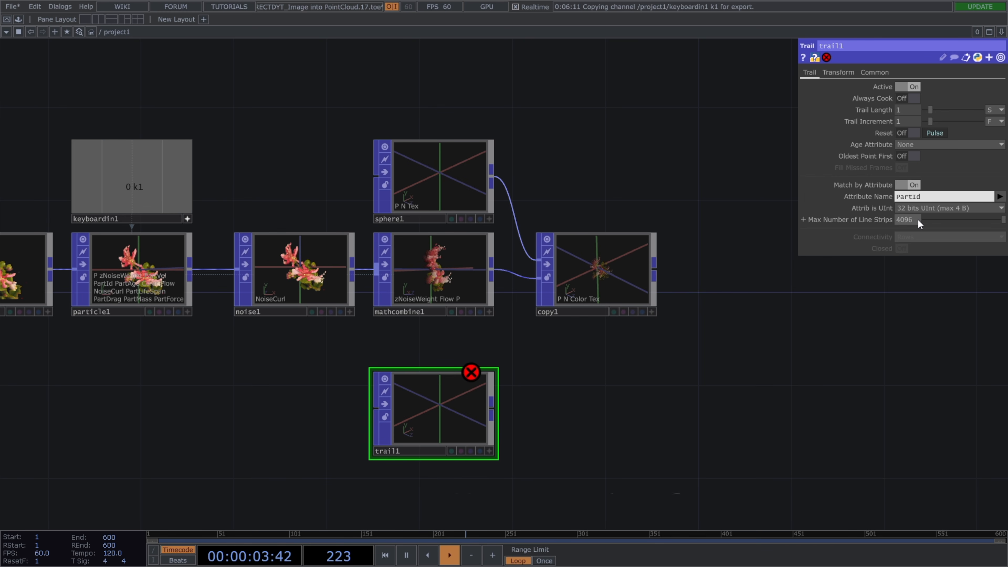
{"action": "left_click", "coordinate": [917, 219]}
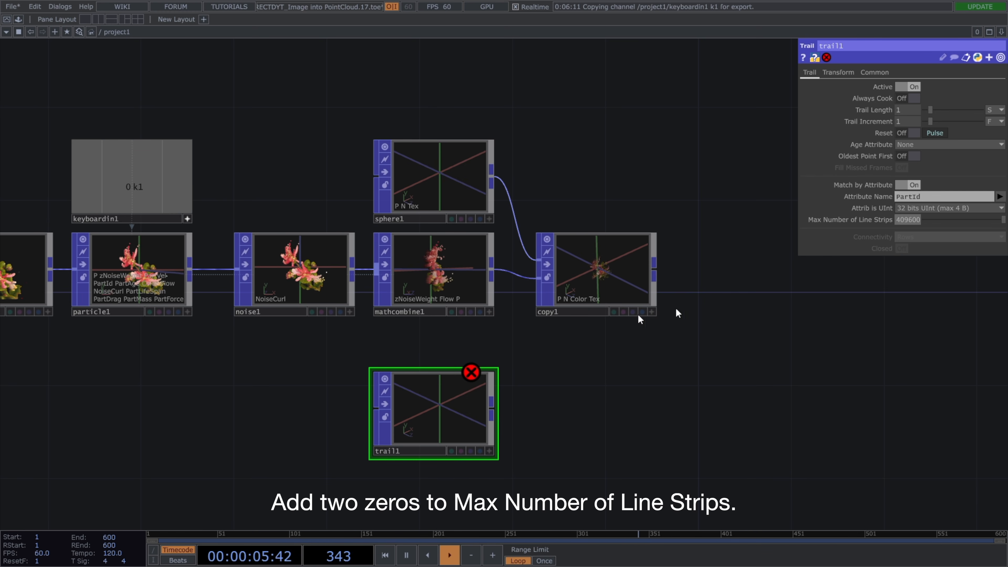
{"action": "left_click_drag", "start_coordinate": [492, 268], "coordinate": [383, 401]}
Examine the trails in the Trail POP's viewer from the front and the side.
{"action": "left_click_drag", "start_coordinate": [562, 429], "coordinate": [623, 409]}
{"action": "scroll", "coordinate": [531, 420], "scroll_direction": "up", "scroll_amount": 3}
{"action": "scroll", "coordinate": [494, 400], "scroll_direction": "up", "scroll_amount": 8}
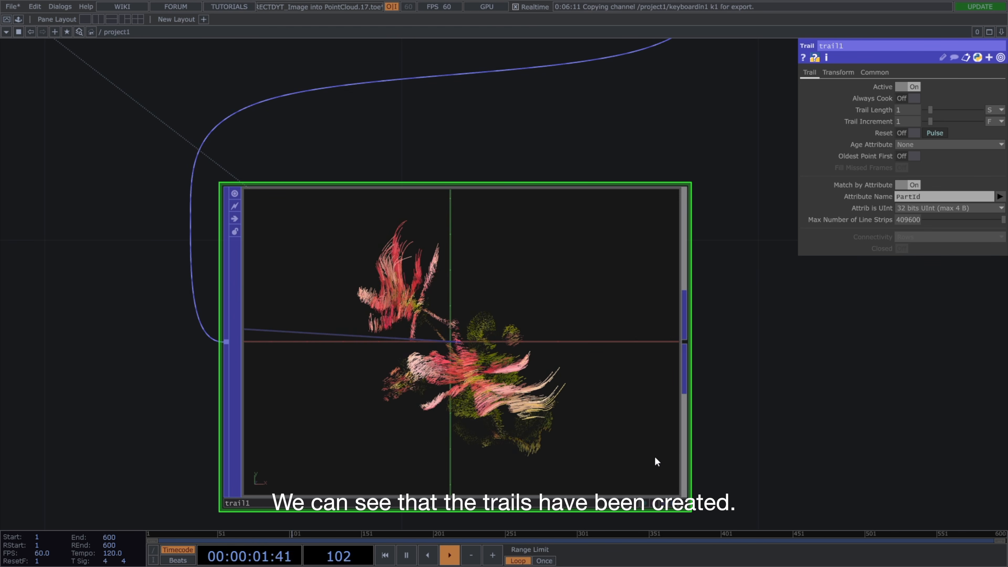
{"action": "left_click", "coordinate": [682, 503]}
{"action": "left_click_drag", "start_coordinate": [659, 478], "coordinate": [727, 455]}
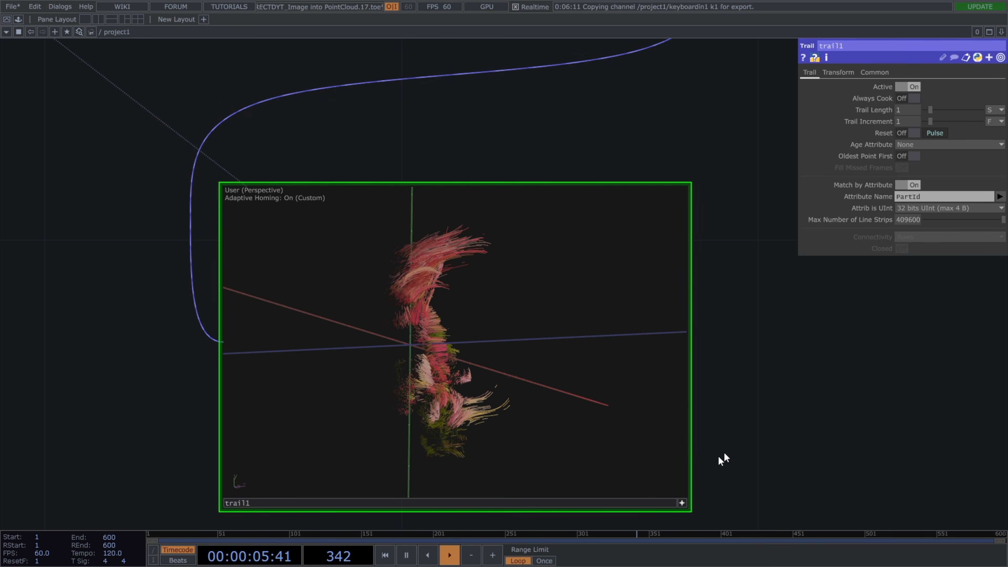
{"action": "left_click", "coordinate": [682, 503]}
{"action": "scroll", "coordinate": [708, 492], "scroll_direction": "down", "scroll_amount": 8}
{"action": "left_click_drag", "start_coordinate": [775, 469], "coordinate": [668, 427]}
{"action": "scroll", "coordinate": [739, 439], "scroll_direction": "down", "scroll_amount": 3}
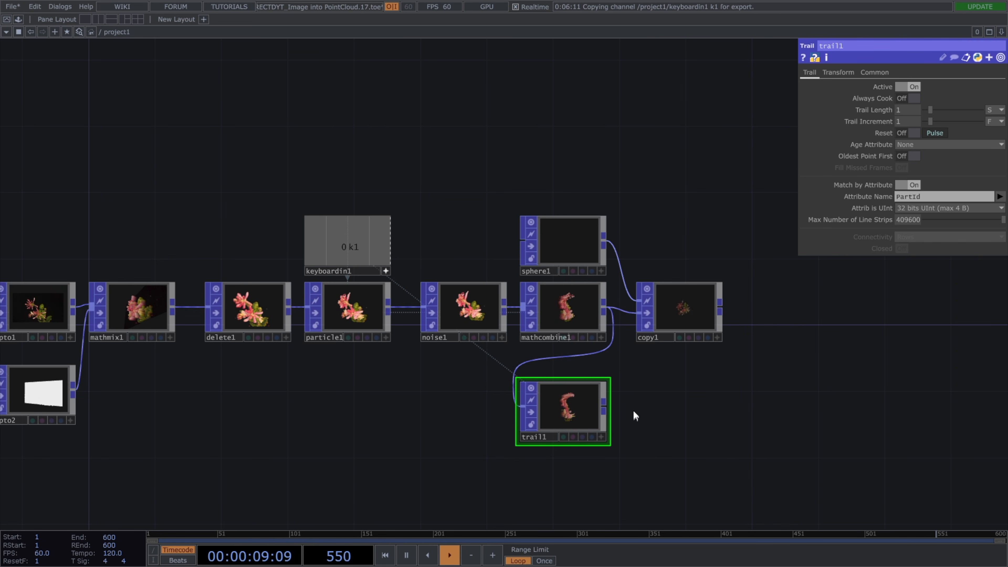
Add an Attribute POP after the Trail POP.
{"action": "right_click", "coordinate": [606, 405]}
{"action": "type", "text": "attribute"}
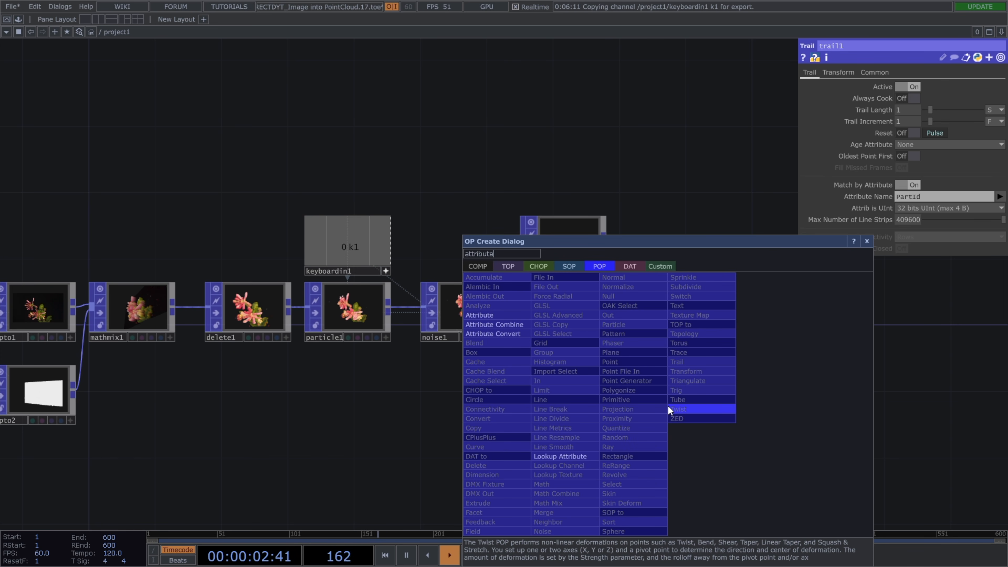
{"action": "left_click", "coordinate": [512, 315]}
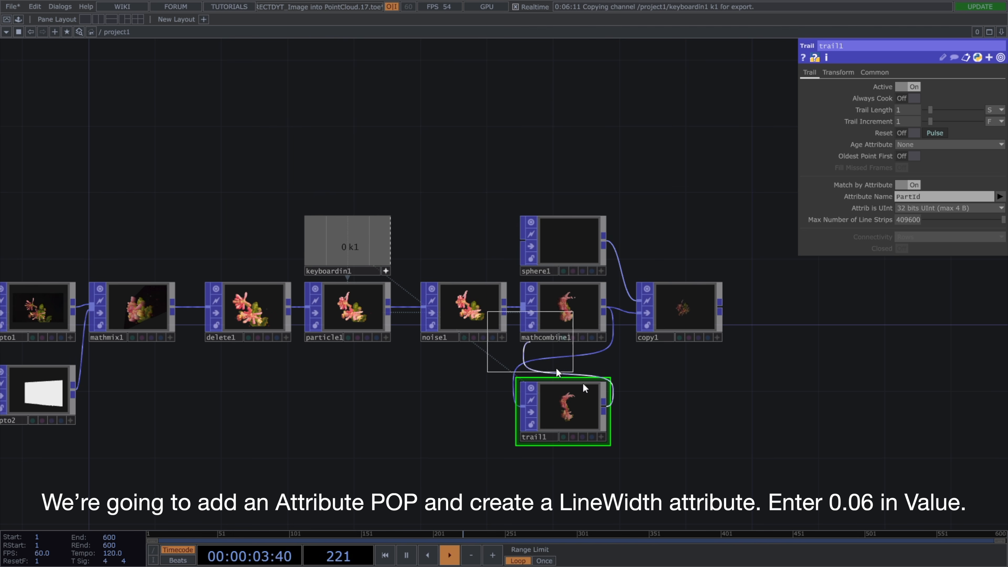
{"action": "left_click", "coordinate": [677, 413]}
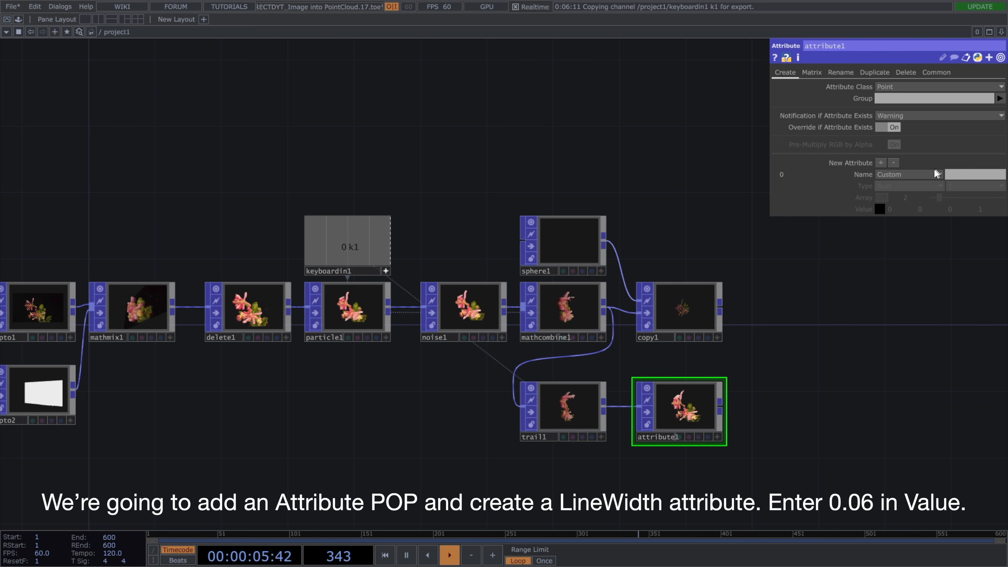
Create a LineWidth attribute with a value of 0.06 in the Attribute POP.
{"action": "left_click", "coordinate": [939, 174]}
{"action": "left_click", "coordinate": [893, 237]}
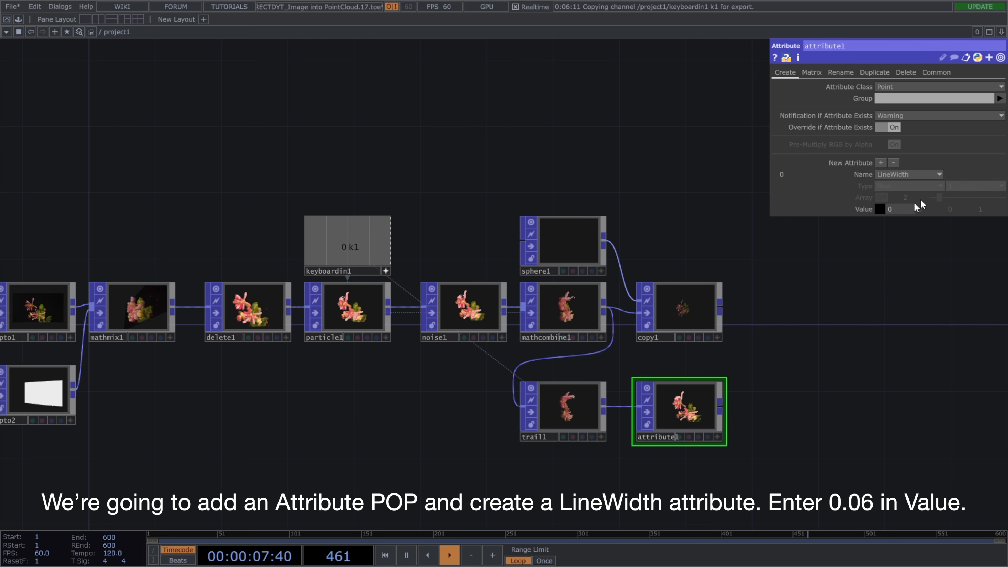
{"action": "left_click", "coordinate": [902, 210]}
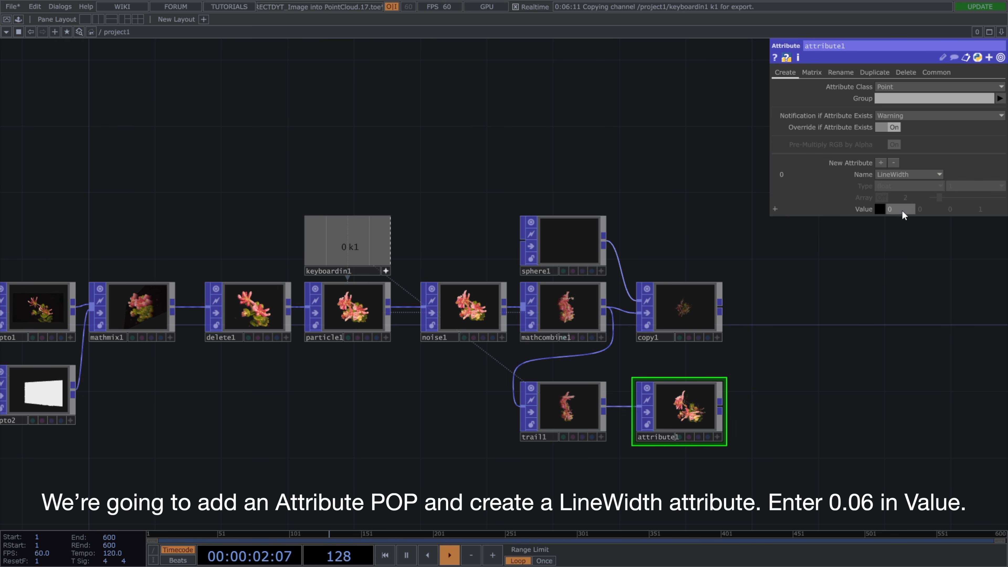
{"action": "type", "text": "0.06"}
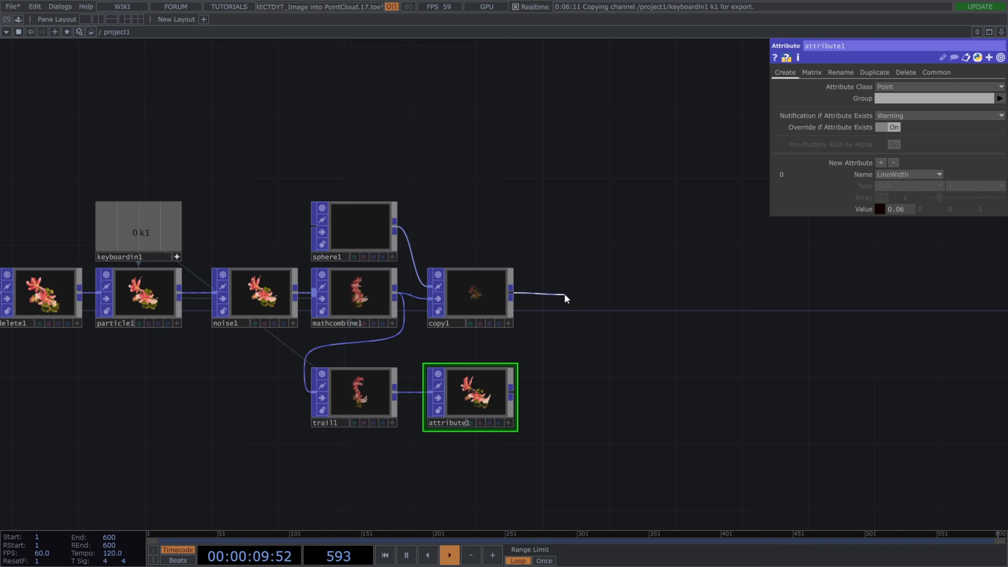
Add a Geometry COMP connected to the output of the Copy POP.
{"action": "left_click", "coordinate": [562, 295]}
{"action": "left_click", "coordinate": [375, 159]}
{"action": "type", "text": "geo"}
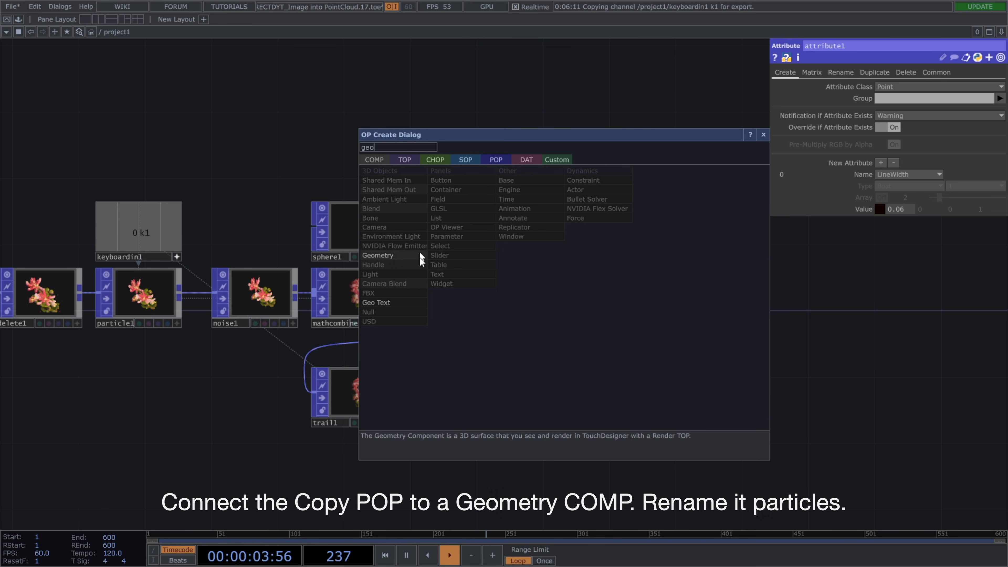
{"action": "left_click", "coordinate": [420, 256]}
{"action": "left_click", "coordinate": [595, 296]}
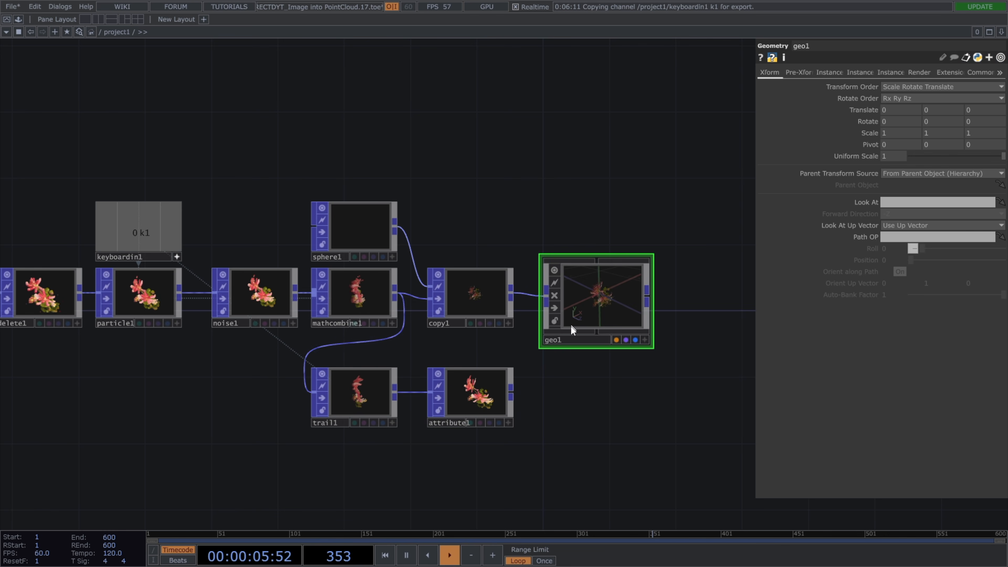
Rename the Geometry COMP fed by the Copy POP as particles.
{"action": "left_click", "coordinate": [566, 337]}
{"action": "type", "text": "particles"}
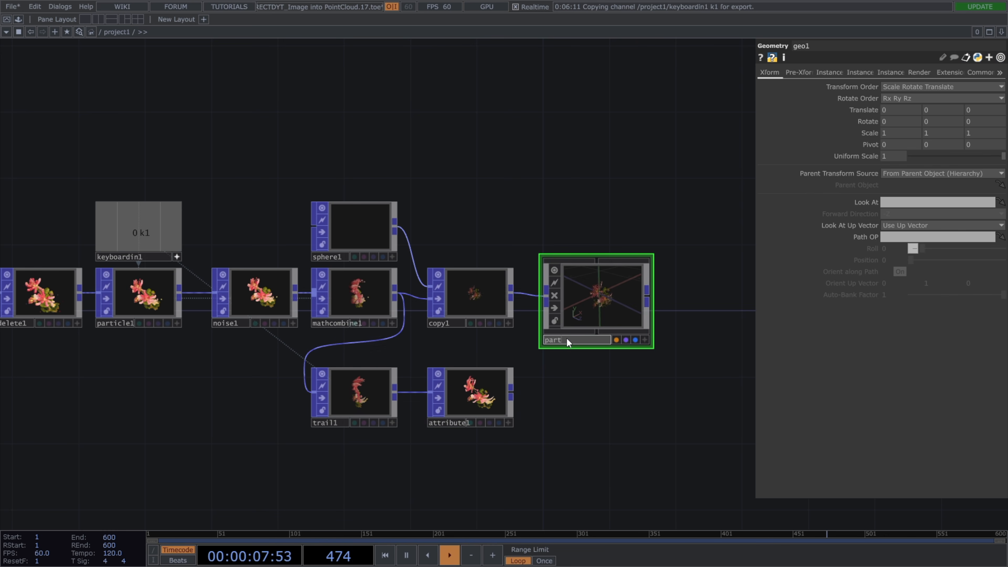
{"action": "key", "text": "Return"}
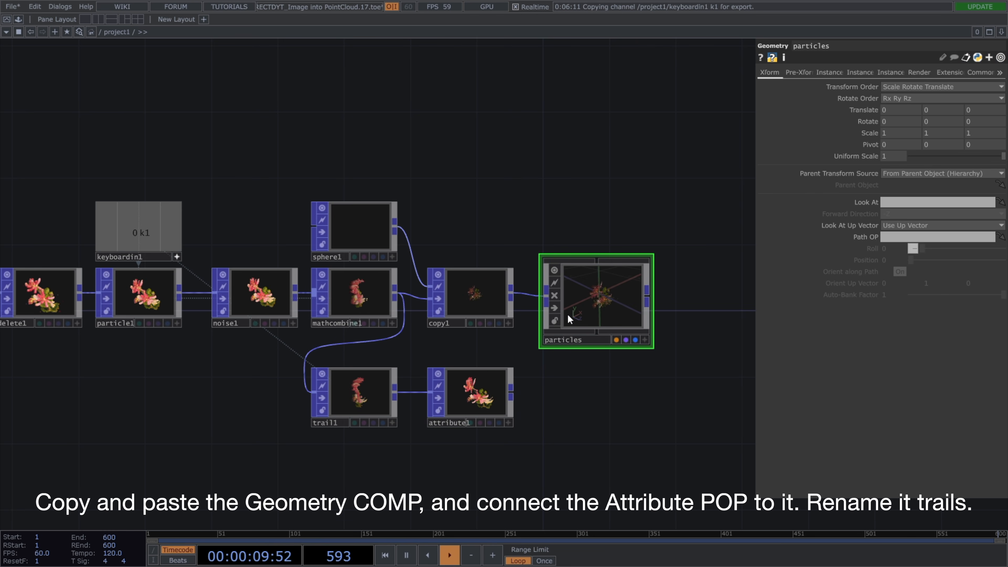
Duplicate the particles Geometry COMP, connect the Attribute POP to the copy, and rename it trails.
{"action": "key", "text": "ctrl+c"}
{"action": "key", "text": "ctrl+v"}
{"action": "left_click_drag", "start_coordinate": [512, 392], "coordinate": [546, 393]}
{"action": "left_click", "coordinate": [592, 438]}
{"action": "type", "text": "tr"}
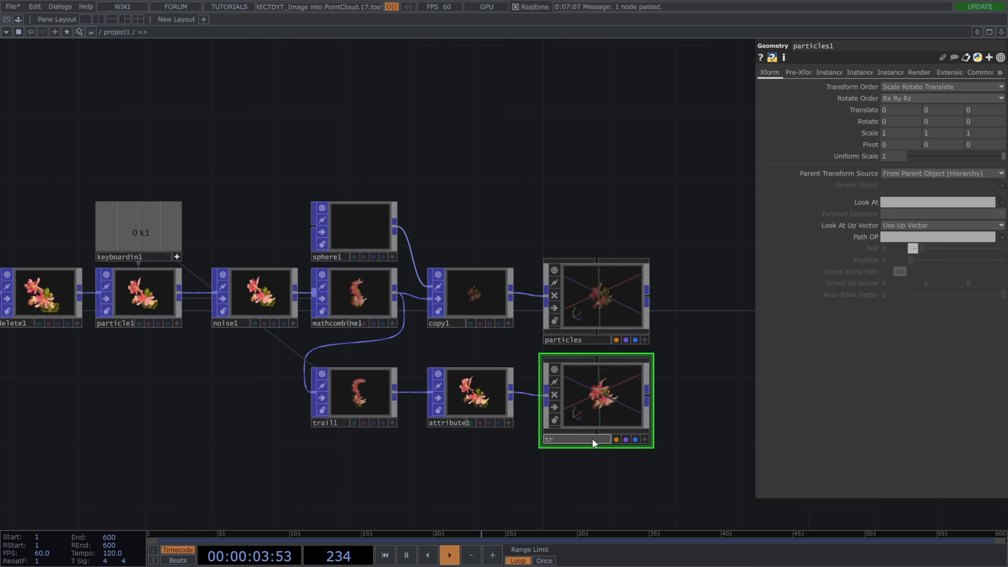
{"action": "type", "text": "ails"}
{"action": "key", "text": "Return"}
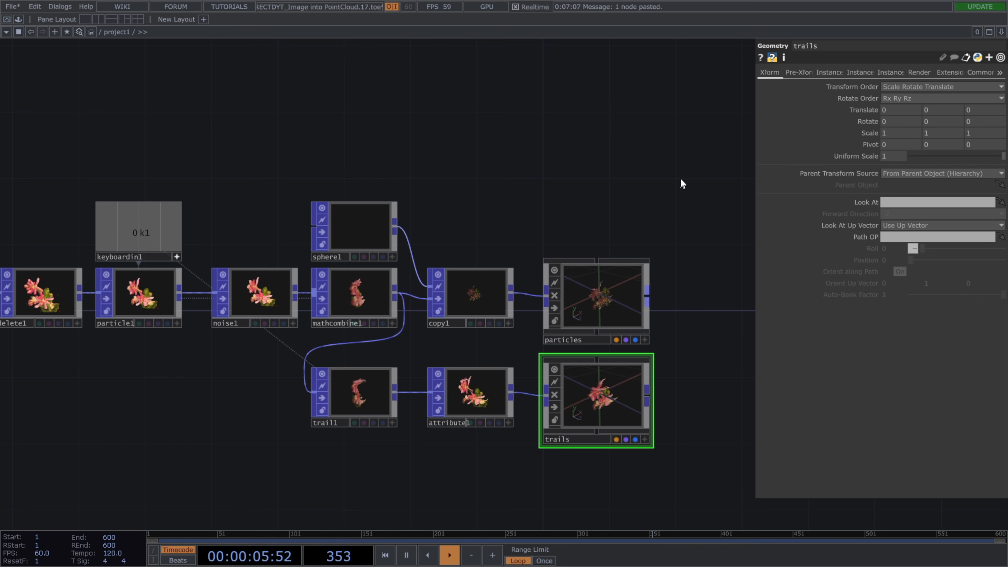
Add a Camera COMP above the particles Geometry COMP.
{"action": "key", "text": "Tab"}
{"action": "type", "text": "cam"}
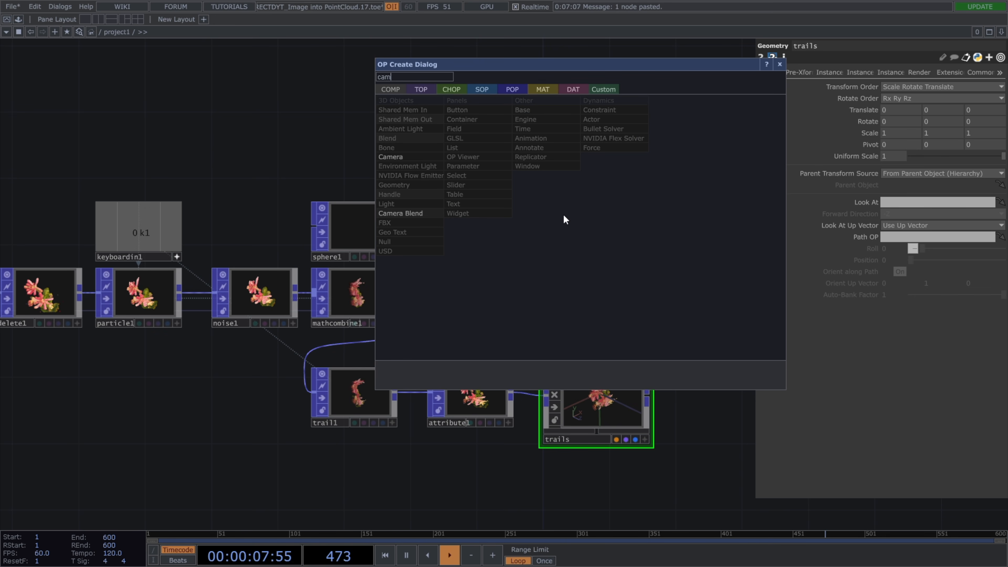
{"action": "left_click", "coordinate": [416, 157]}
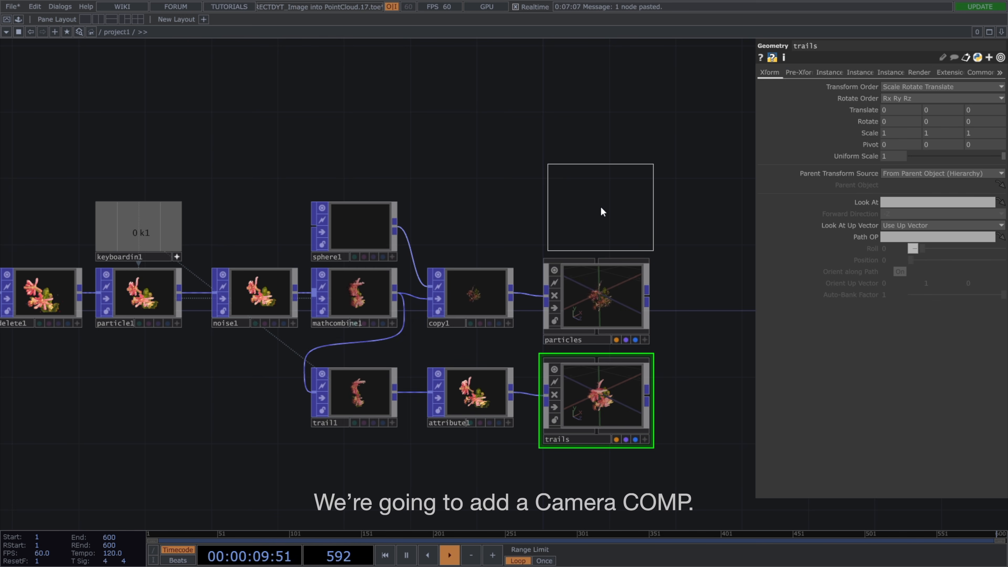
{"action": "left_click", "coordinate": [600, 206]}
Add a Light COMP beside the Camera COMP.
{"action": "right_click", "coordinate": [648, 226]}
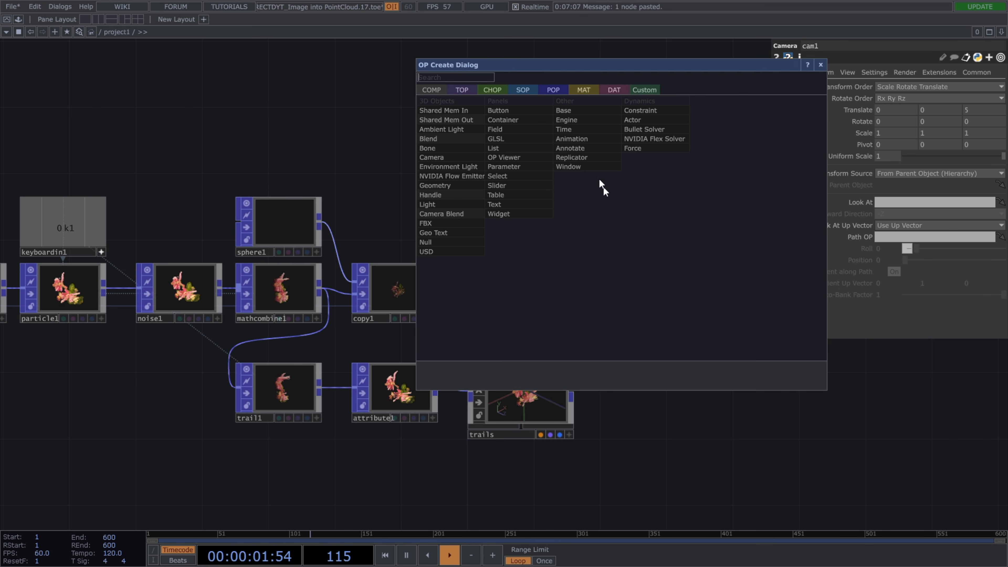
{"action": "type", "text": "light"}
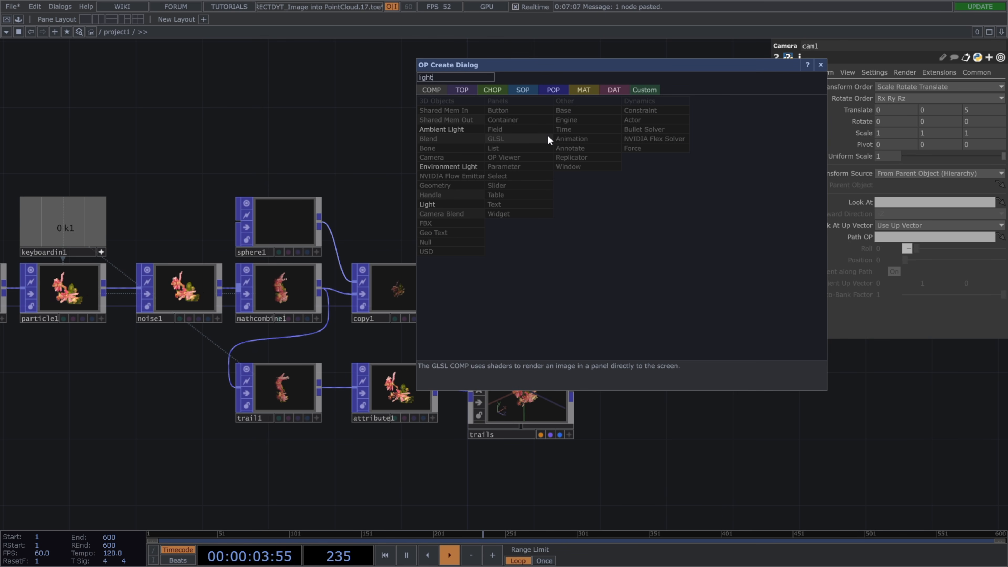
{"action": "left_click", "coordinate": [472, 203]}
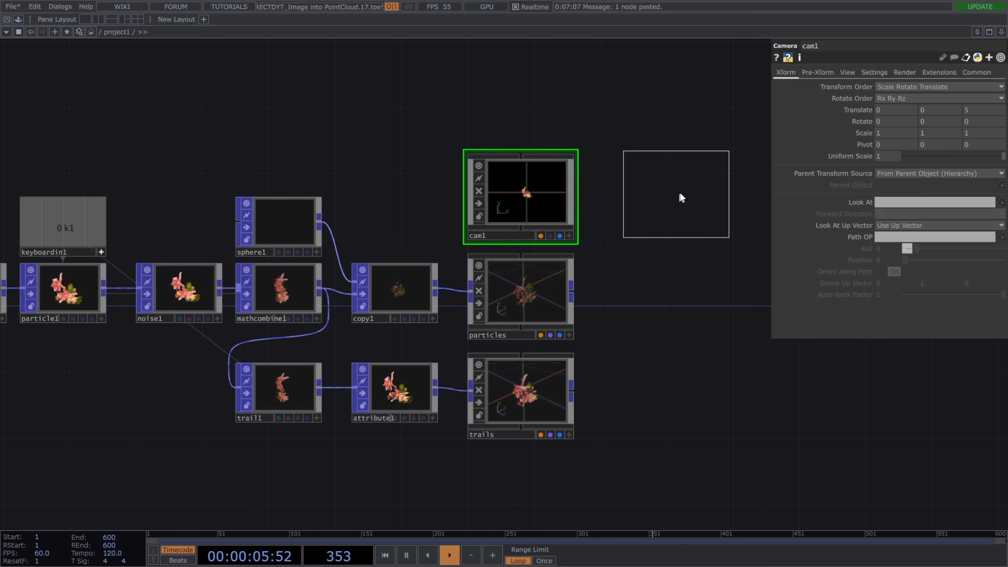
{"action": "left_click", "coordinate": [650, 198]}
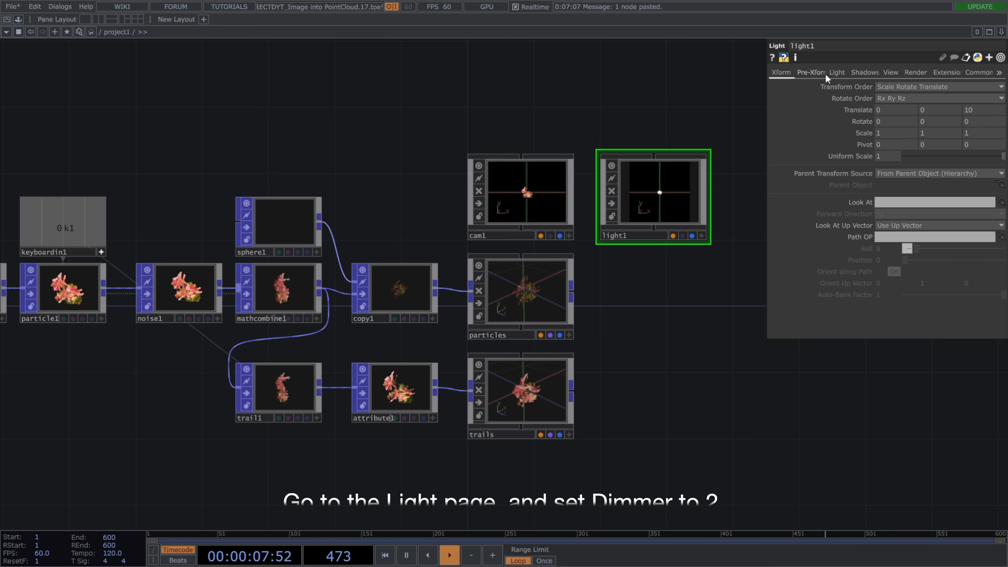
Set the light's Dimmer to 2 and its shadows to Soft, 2D Mapped with Max Shadow Softness 0, Filter Samples 64 and Search Steps 64.
{"action": "left_click", "coordinate": [837, 72]}
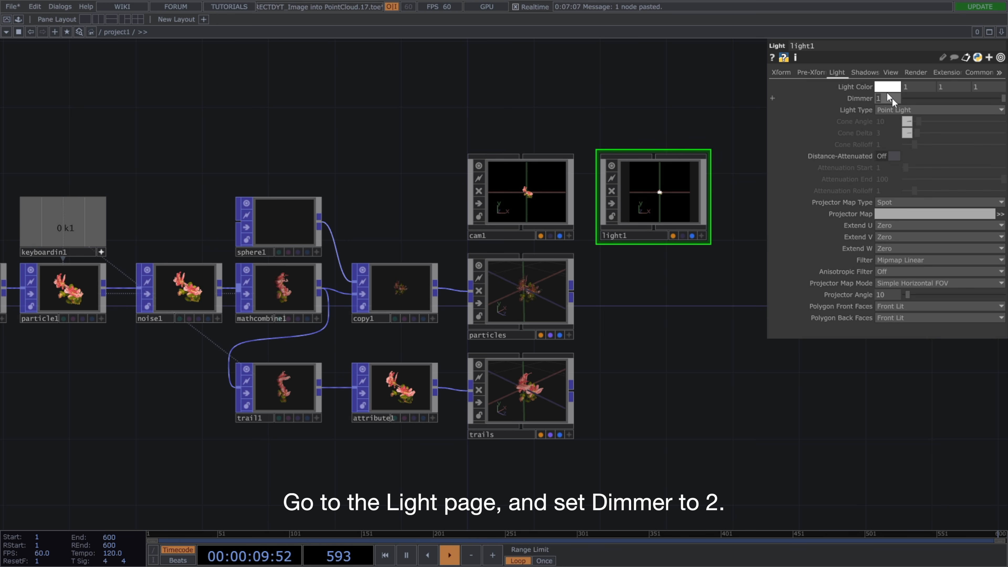
{"action": "left_click", "coordinate": [865, 72]}
{"action": "left_click", "coordinate": [892, 86]}
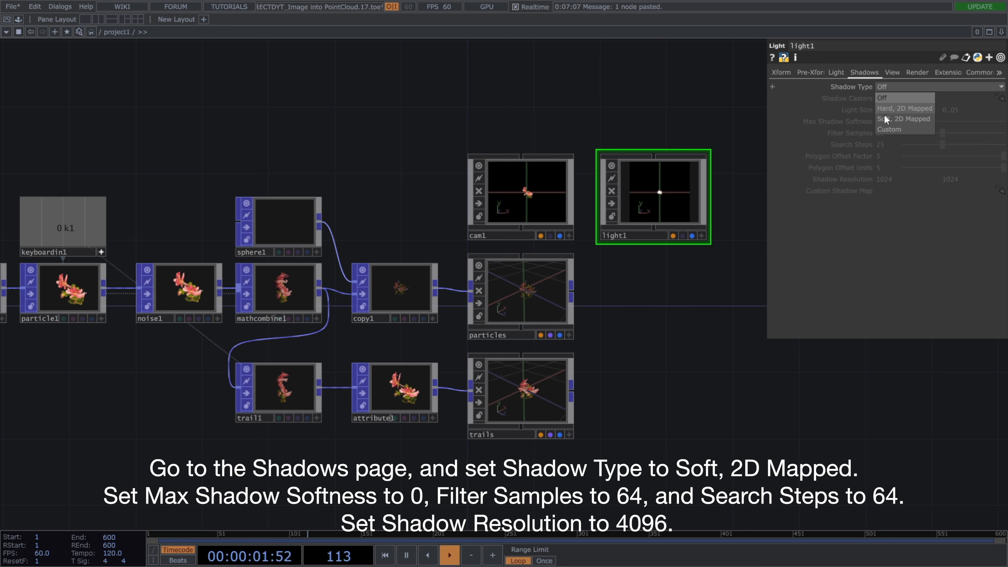
{"action": "left_click", "coordinate": [884, 114]}
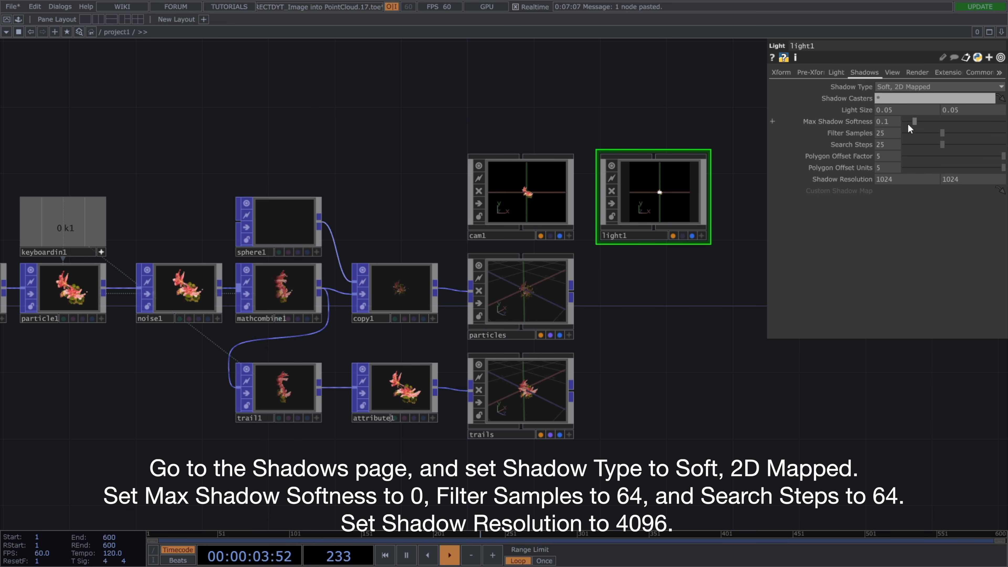
{"action": "left_click_drag", "start_coordinate": [957, 132], "coordinate": [1006, 133]}
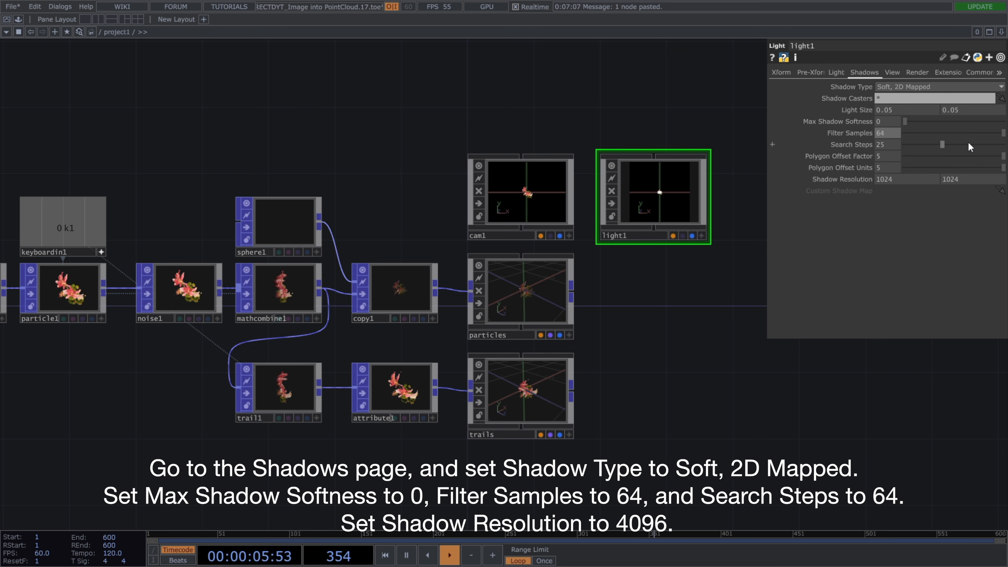
Set the light's first Shadow Resolution value to 1024*4 and make the second value reference it.
{"action": "left_click", "coordinate": [923, 179]}
{"action": "type", "text": "*4"}
{"action": "key", "text": "Return"}
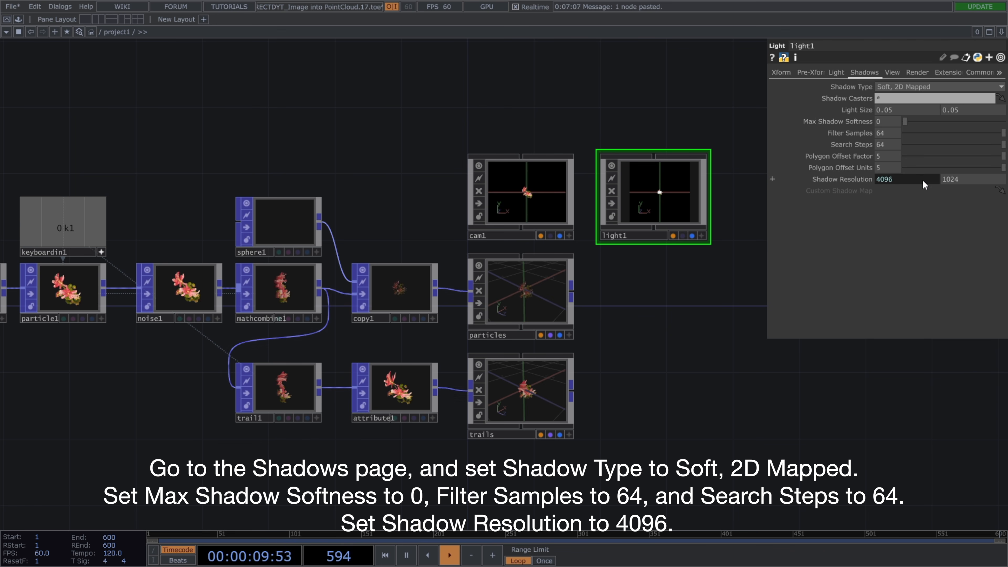
{"action": "right_click", "coordinate": [951, 180]}
{"action": "left_click", "coordinate": [906, 221]}
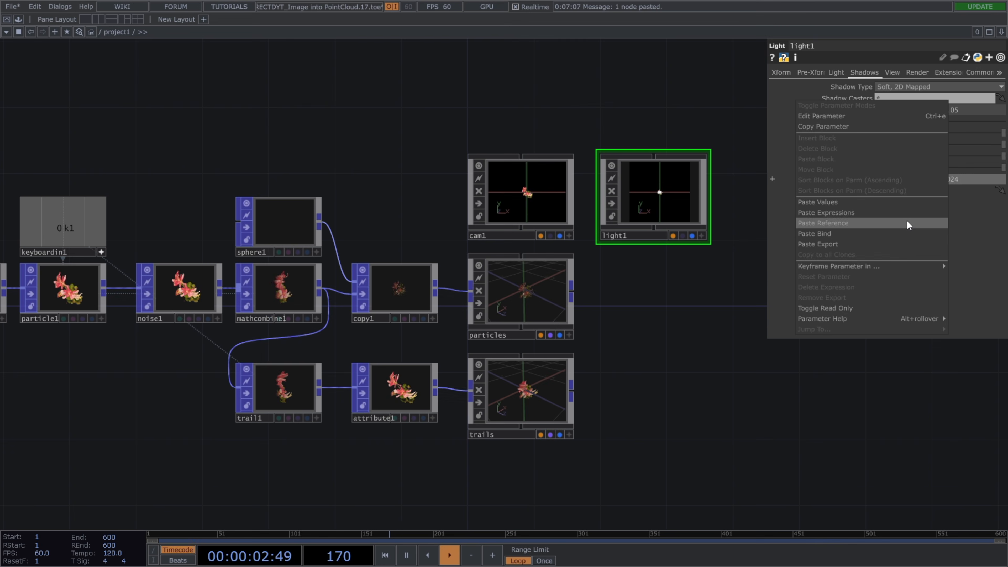
{"action": "left_click", "coordinate": [906, 220]}
Add a Render TOP beside the particles Geometry COMP and set its Background Color alpha to 1.
{"action": "key", "text": "Tab"}
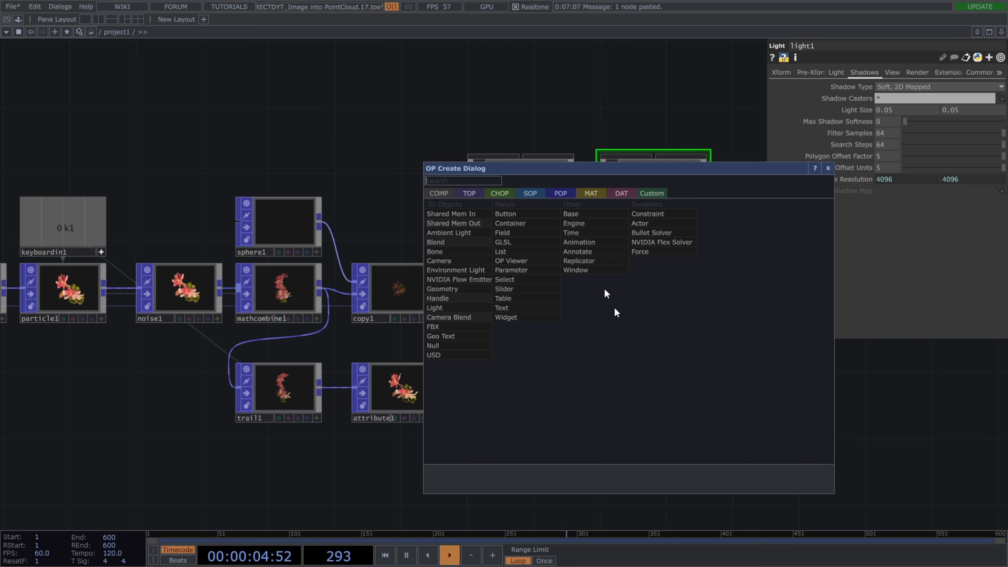
{"action": "left_click", "coordinate": [470, 194]}
{"action": "type", "text": "rend"}
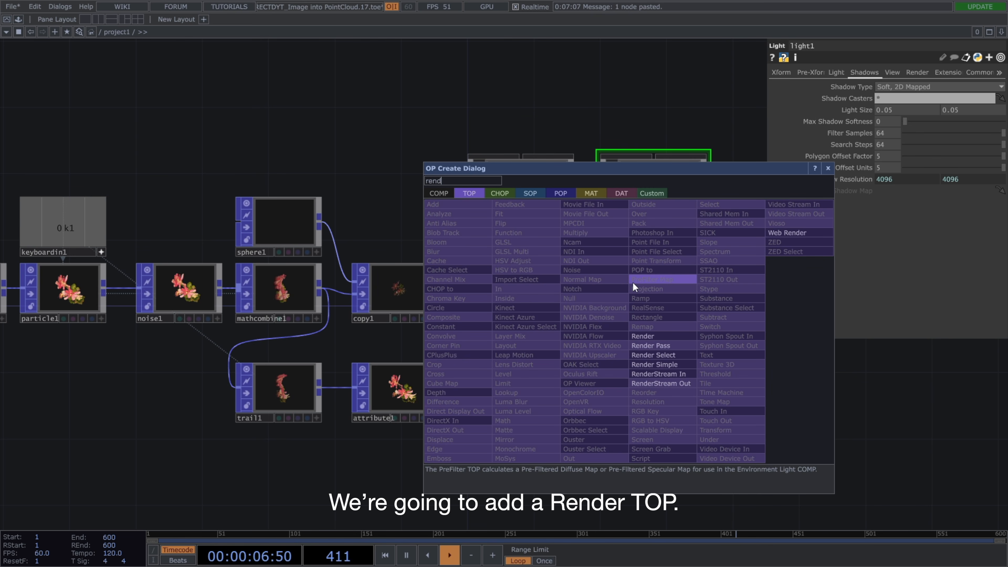
{"action": "left_click", "coordinate": [642, 336]}
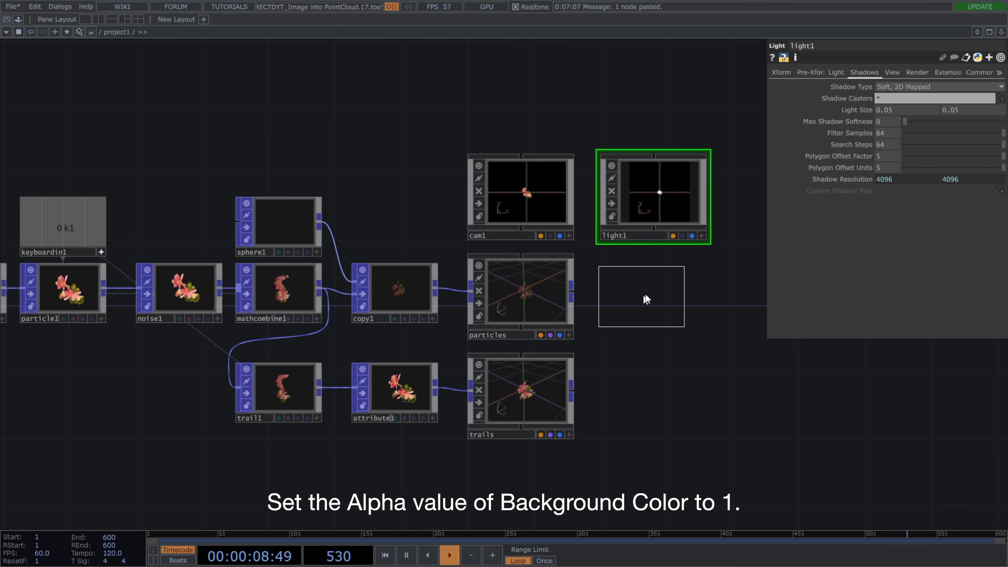
{"action": "left_click", "coordinate": [653, 301]}
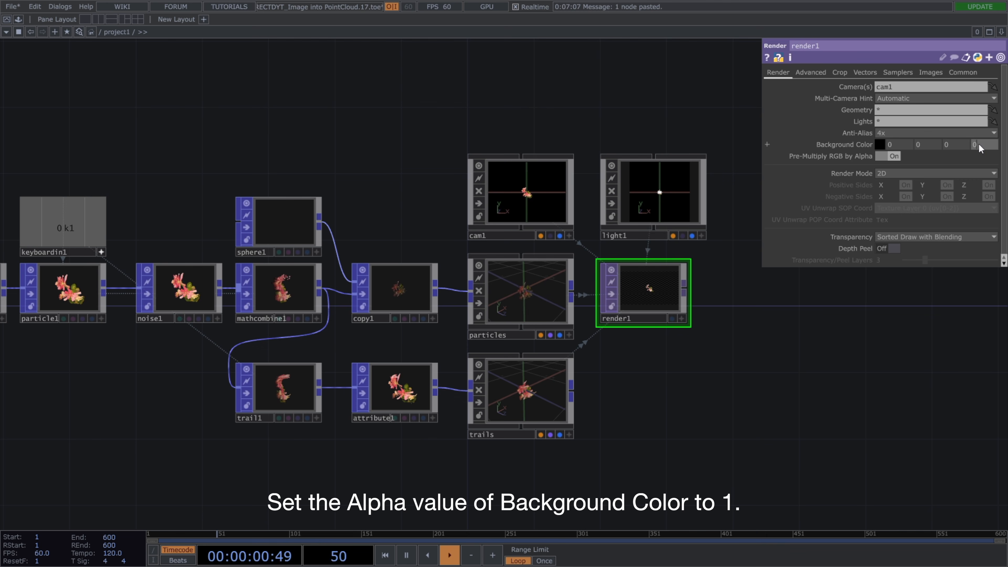
{"action": "type", "text": "1"}
{"action": "left_click", "coordinate": [955, 314]}
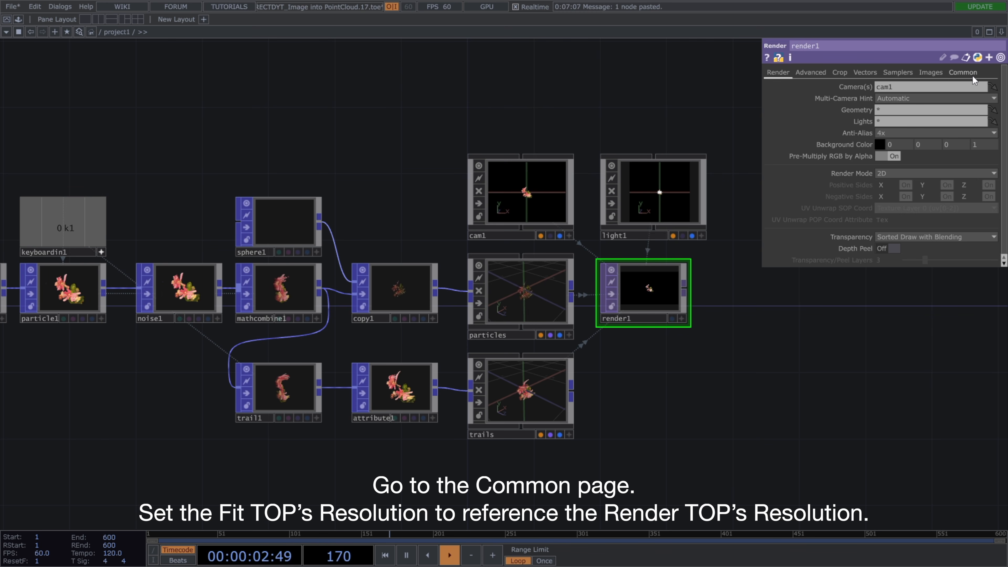
Make the Render TOP's resolution width reference the Fit TOP's resolution width.
{"action": "left_click", "coordinate": [972, 76]}
{"action": "scroll", "coordinate": [671, 115], "scroll_direction": "down", "scroll_amount": 5}
{"action": "left_click_drag", "start_coordinate": [371, 115], "coordinate": [404, 116]}
{"action": "left_click", "coordinate": [241, 206]}
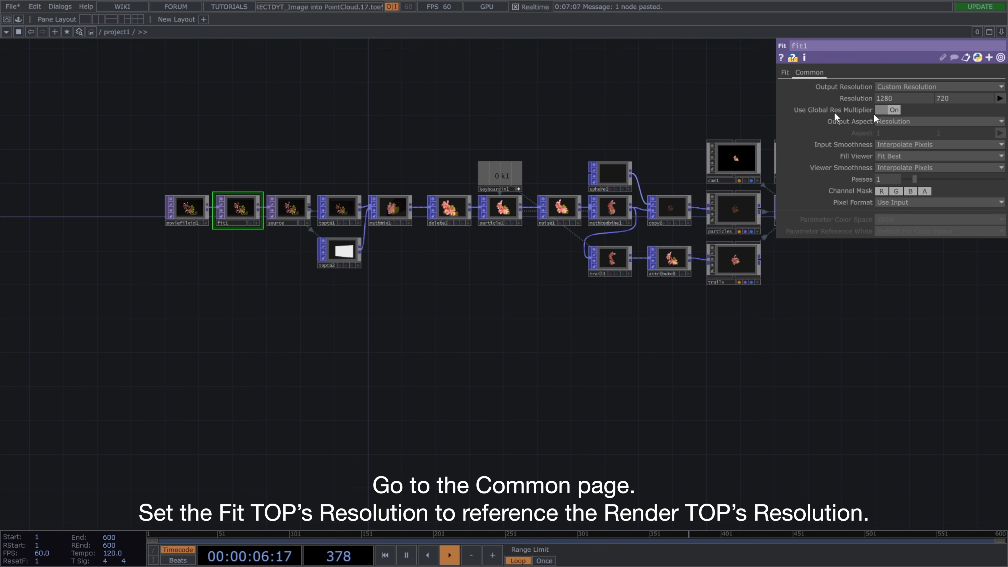
{"action": "right_click", "coordinate": [891, 101]}
{"action": "left_click", "coordinate": [845, 53]}
{"action": "left_click_drag", "start_coordinate": [665, 102], "coordinate": [631, 121]}
{"action": "left_click", "coordinate": [768, 220]}
{"action": "right_click", "coordinate": [908, 83]}
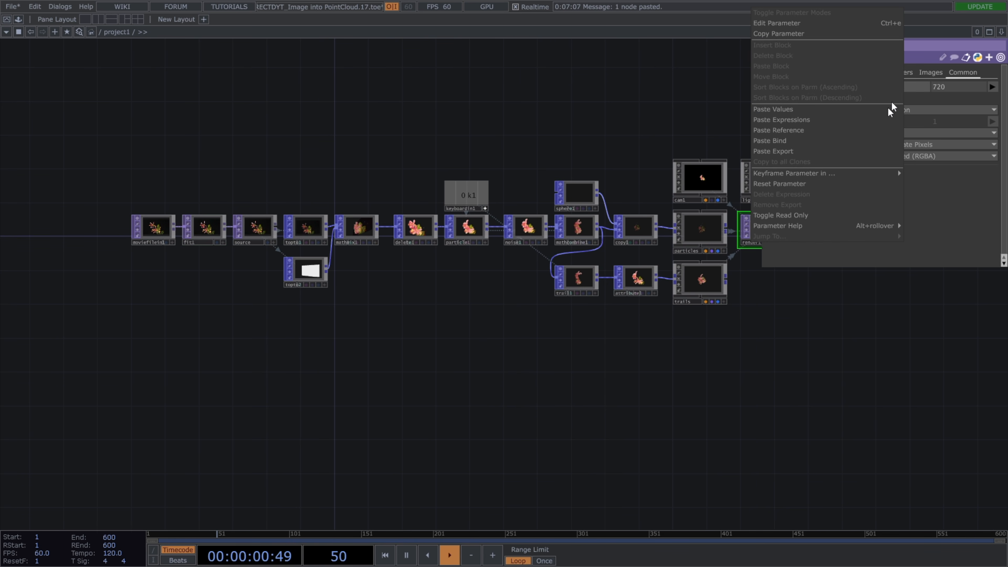
{"action": "left_click", "coordinate": [867, 130]}
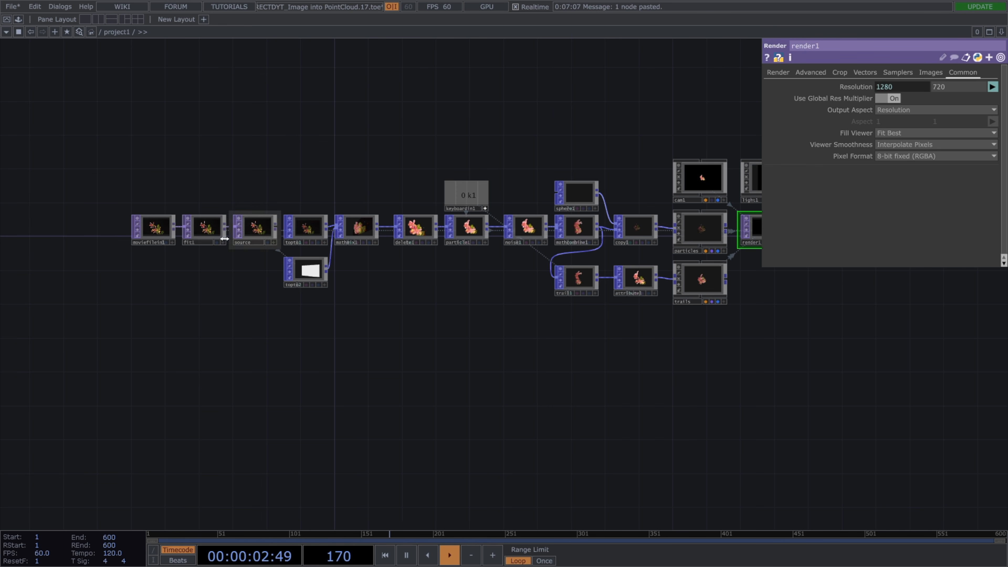
Make the Render TOP's resolution height reference the Fit TOP's resolution height.
{"action": "left_click", "coordinate": [205, 227]}
{"action": "right_click", "coordinate": [956, 98]}
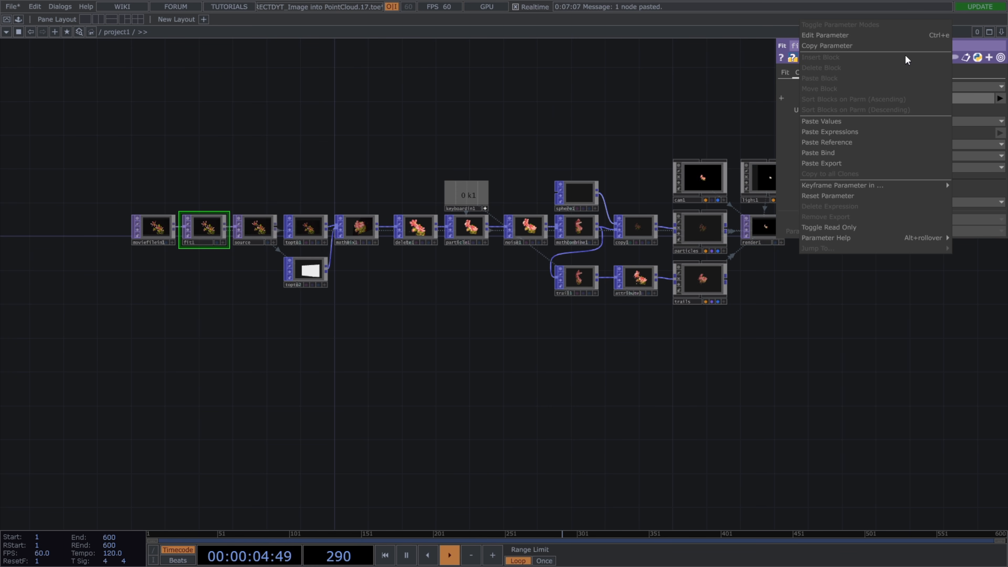
{"action": "left_click", "coordinate": [905, 47]}
{"action": "left_click", "coordinate": [765, 220]}
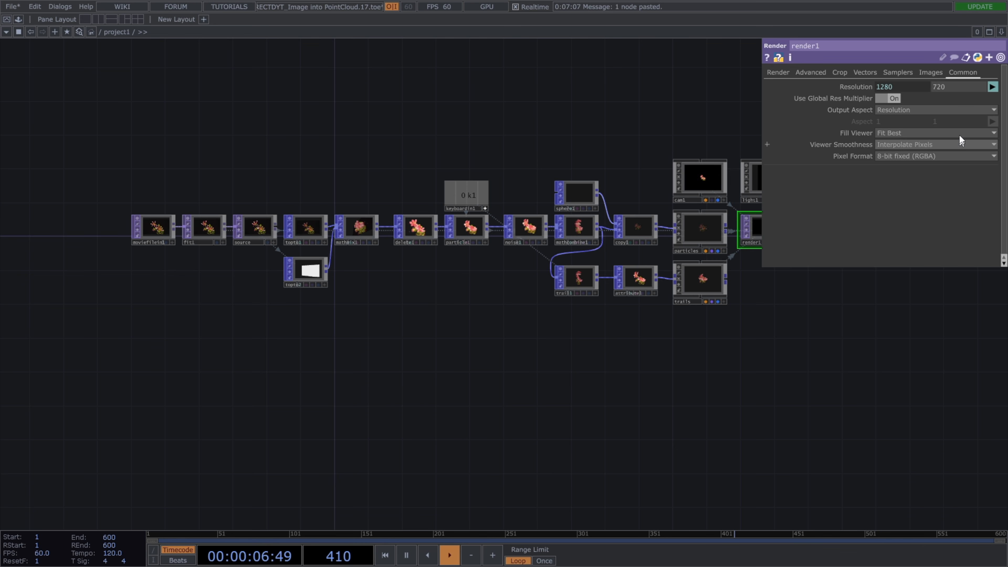
{"action": "right_click", "coordinate": [958, 85]}
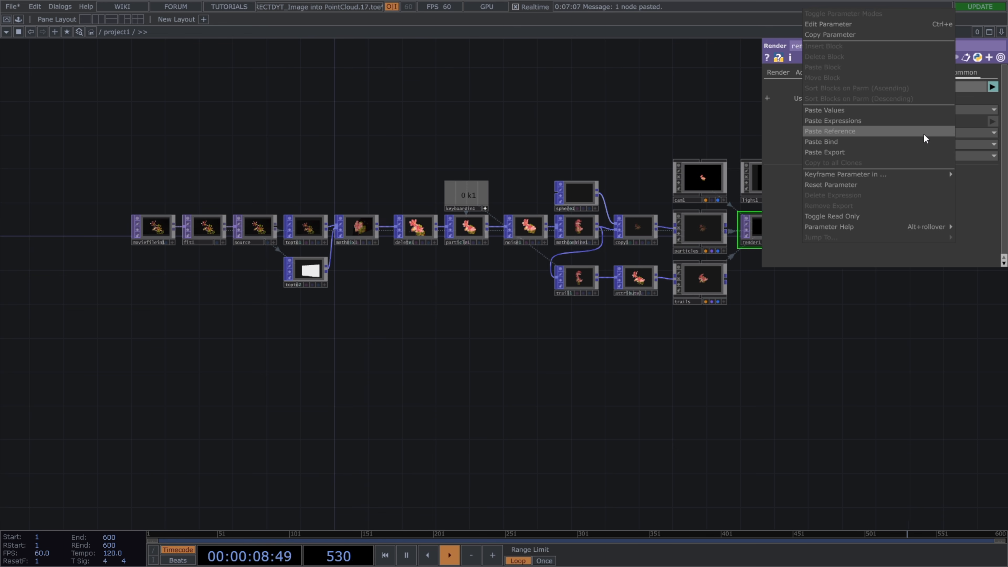
{"action": "left_click", "coordinate": [923, 133]}
Add a Null TOP after the Render TOP and move it farther away, leaving room between them.
{"action": "left_click_drag", "start_coordinate": [836, 351], "coordinate": [671, 375]}
{"action": "scroll", "coordinate": [648, 275], "scroll_direction": "up", "scroll_amount": 1}
{"action": "scroll", "coordinate": [648, 276], "scroll_direction": "up", "scroll_amount": 1}
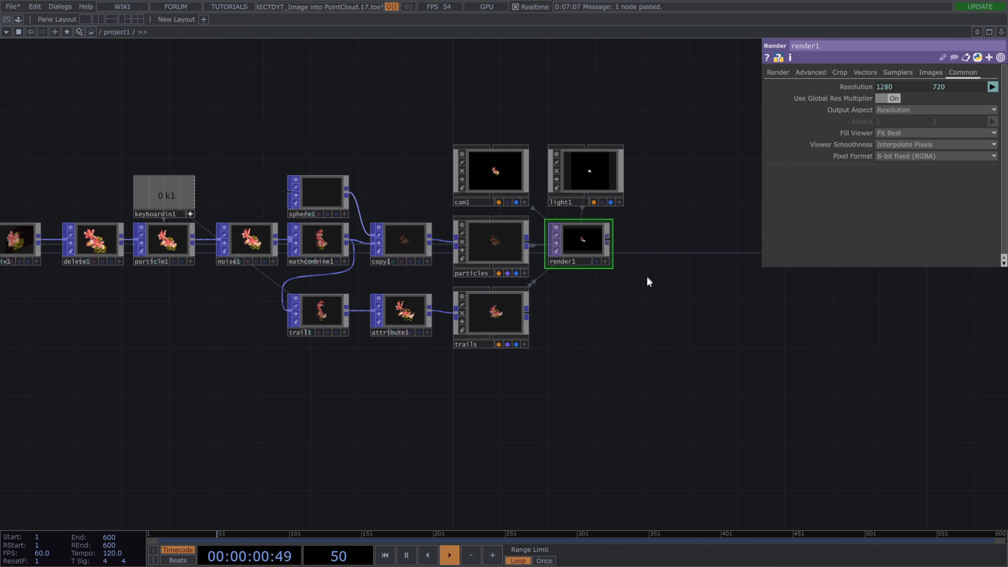
{"action": "left_click_drag", "start_coordinate": [607, 239], "coordinate": [677, 237]}
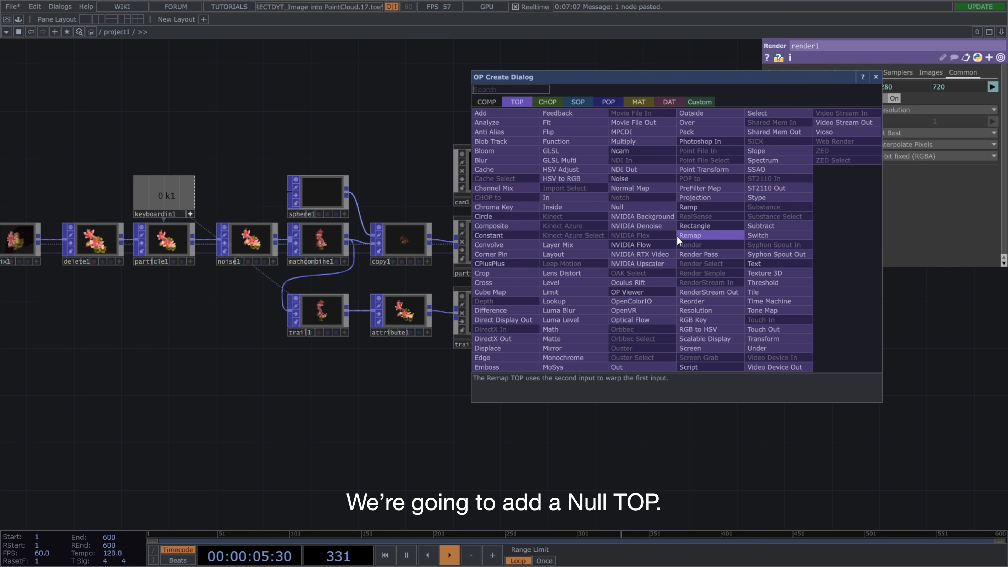
{"action": "type", "text": "null"}
{"action": "left_click", "coordinate": [653, 206]}
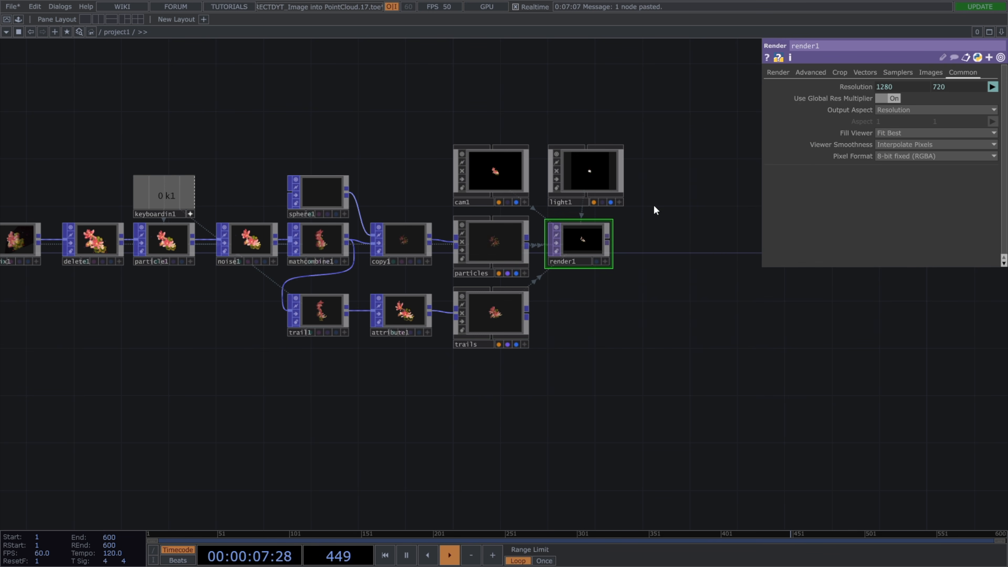
{"action": "left_click", "coordinate": [763, 243]}
{"action": "left_click_drag", "start_coordinate": [697, 198], "coordinate": [624, 200]}
{"action": "left_click_drag", "start_coordinate": [701, 241], "coordinate": [746, 243]}
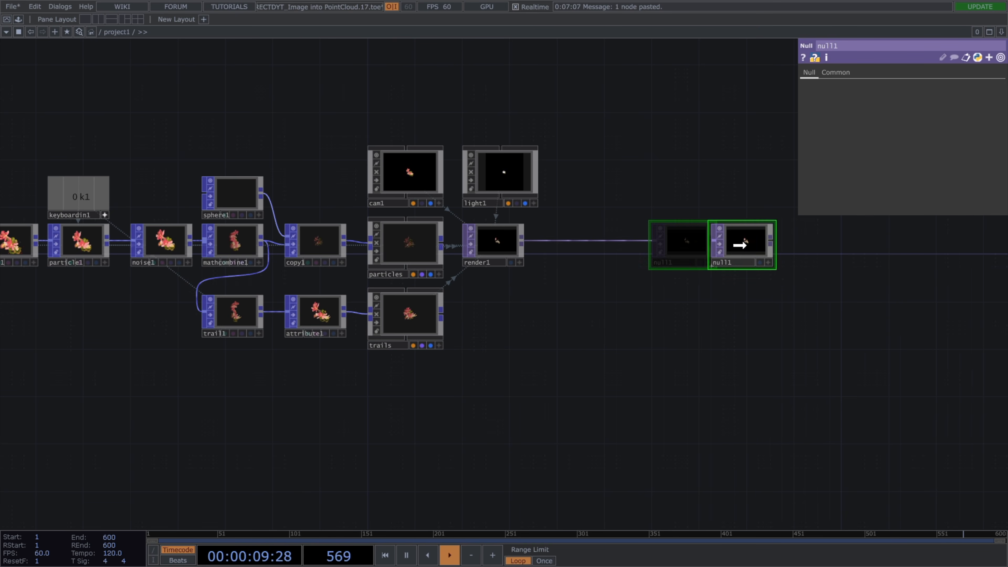
Open the Null TOP's viewer in a separate window, shrink it, and move it clear of the render nodes.
{"action": "right_click", "coordinate": [746, 244]}
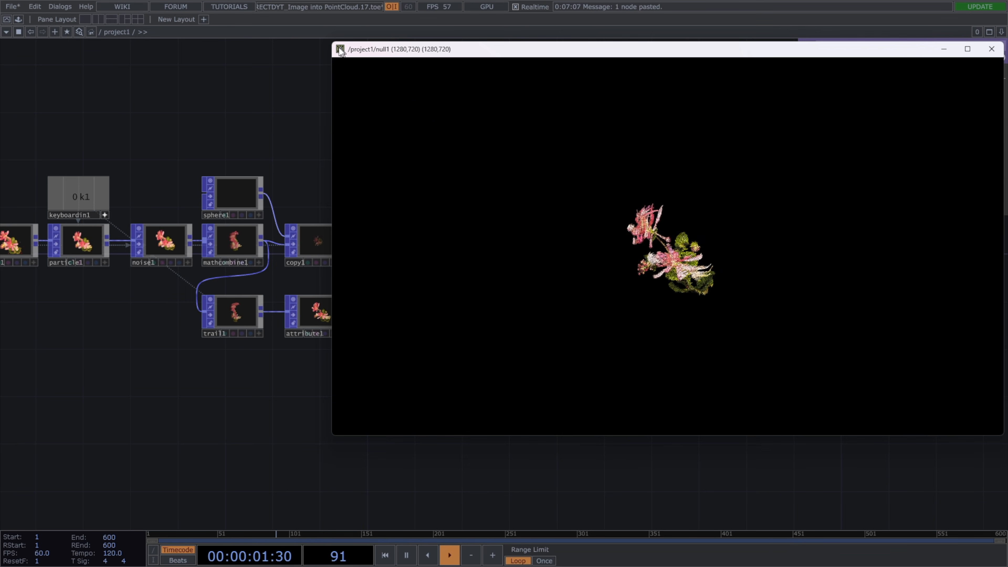
{"action": "left_click_drag", "start_coordinate": [333, 44], "coordinate": [634, 217]}
{"action": "left_click_drag", "start_coordinate": [721, 227], "coordinate": [118, 56]}
Move the camera closer through the Camera COMP's viewer so the flower fills the render.
{"action": "left_click_drag", "start_coordinate": [436, 173], "coordinate": [496, 234]}
{"action": "scroll", "coordinate": [536, 217], "scroll_direction": "up", "scroll_amount": 5}
{"action": "scroll", "coordinate": [504, 228], "scroll_direction": "up", "scroll_amount": 5}
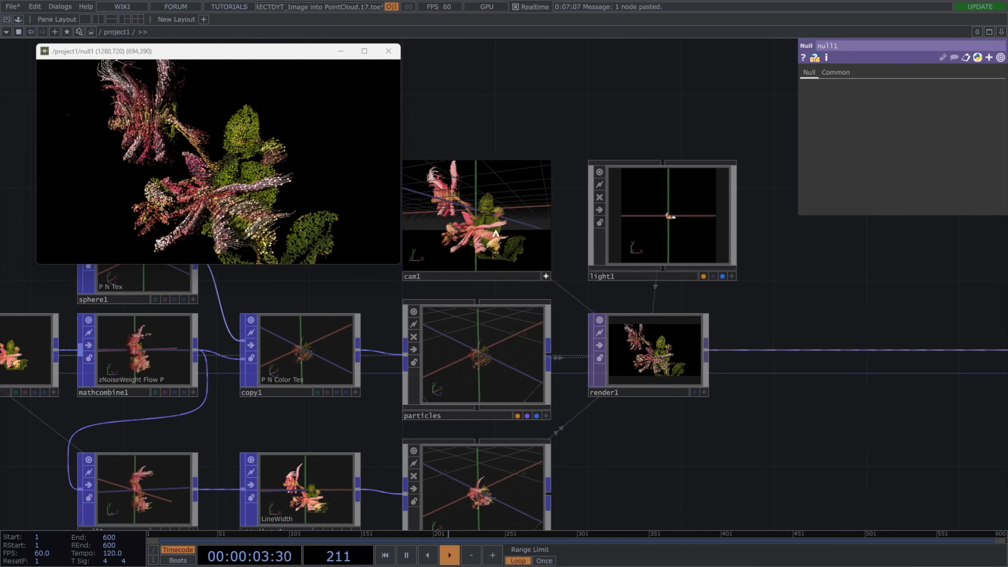
{"action": "left_click", "coordinate": [550, 273]}
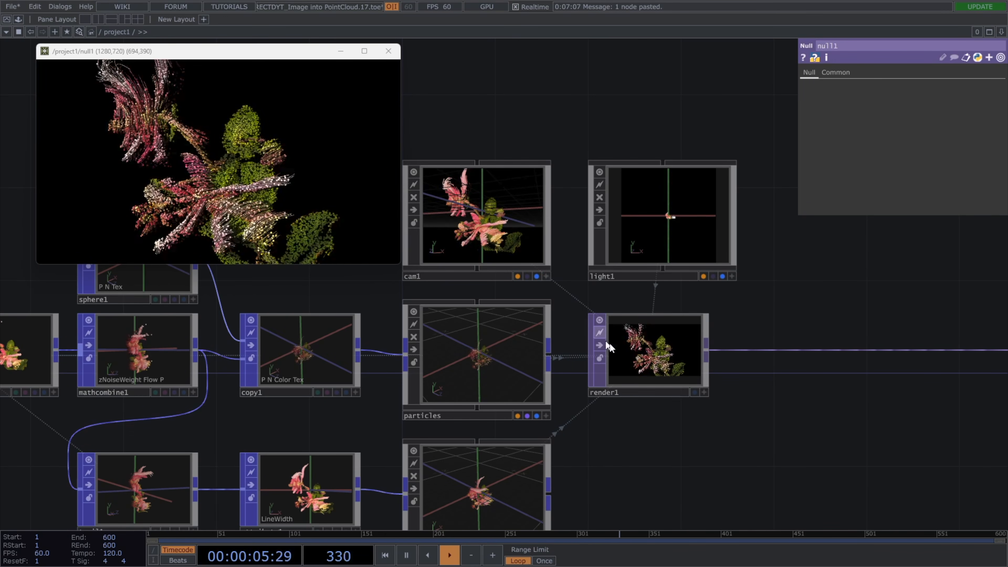
{"action": "scroll", "coordinate": [749, 413], "scroll_direction": "down", "scroll_amount": 3}
{"action": "left_click_drag", "start_coordinate": [717, 424], "coordinate": [784, 383]}
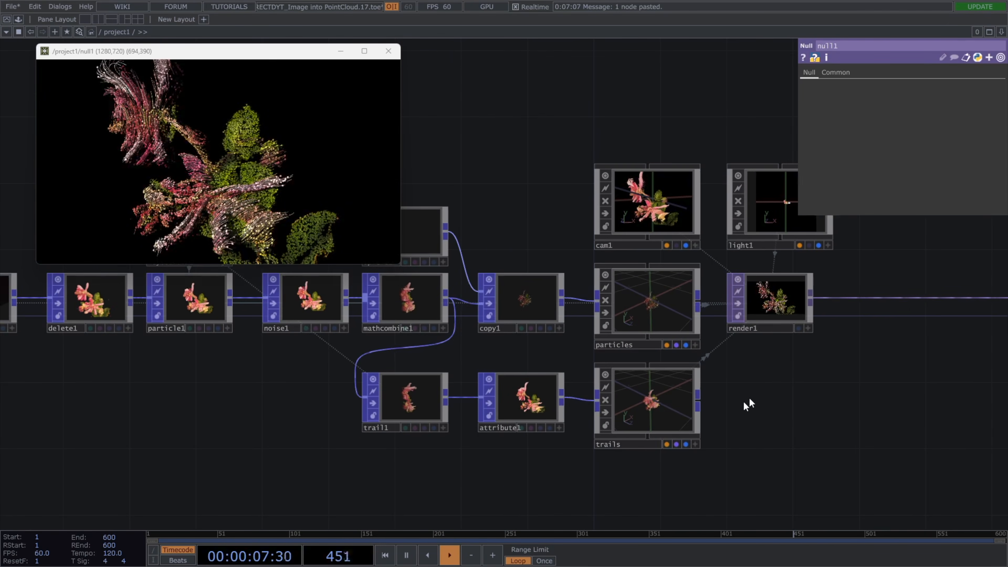
Add a Phong MAT above the Copy POP and assign it as the material of the particles Geometry COMP.
{"action": "key", "text": "Tab"}
{"action": "left_click", "coordinate": [694, 270]}
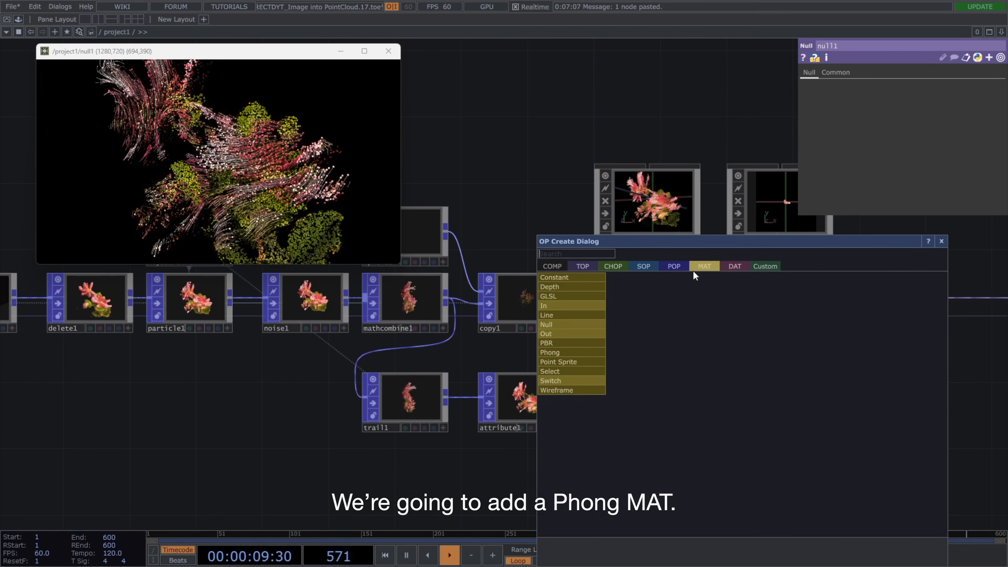
{"action": "type", "text": "phong"}
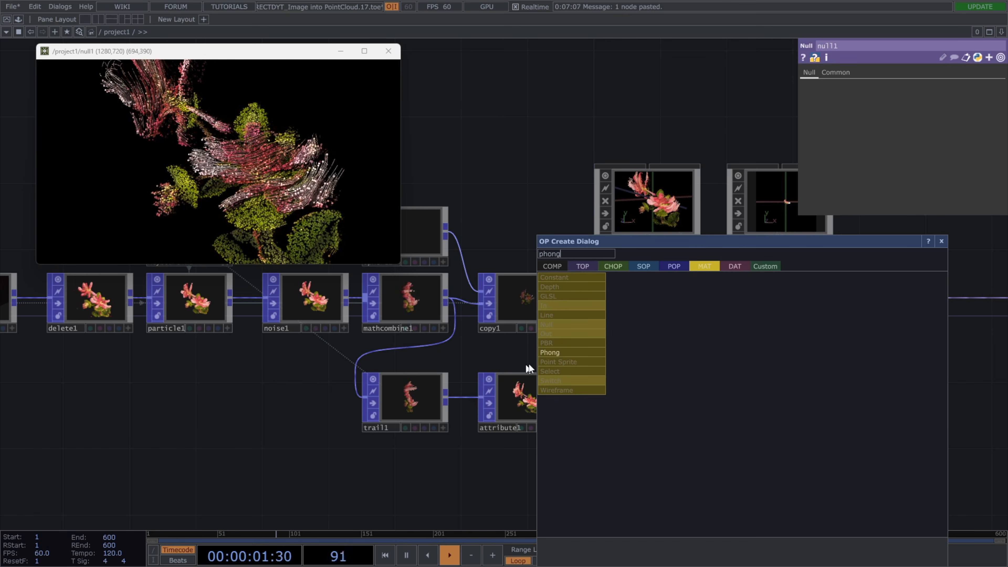
{"action": "key", "text": "Return"}
{"action": "left_click", "coordinate": [526, 226]}
{"action": "left_click_drag", "start_coordinate": [539, 236], "coordinate": [635, 283]}
{"action": "left_click", "coordinate": [663, 292]}
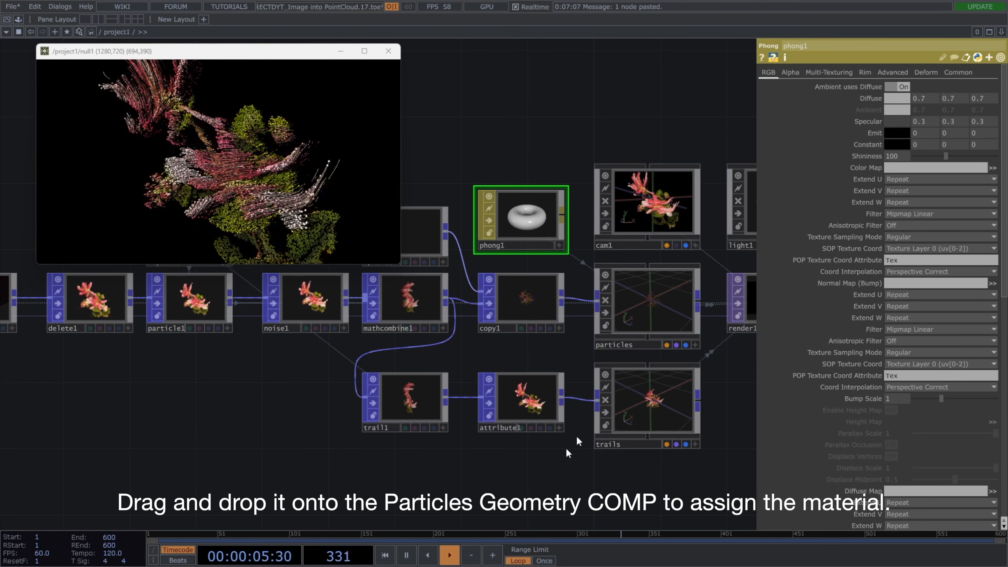
Add a Line MAT below the trail nodes and assign it as the material of the trails Geometry COMP.
{"action": "key", "text": "Tab"}
{"action": "type", "text": "line"}
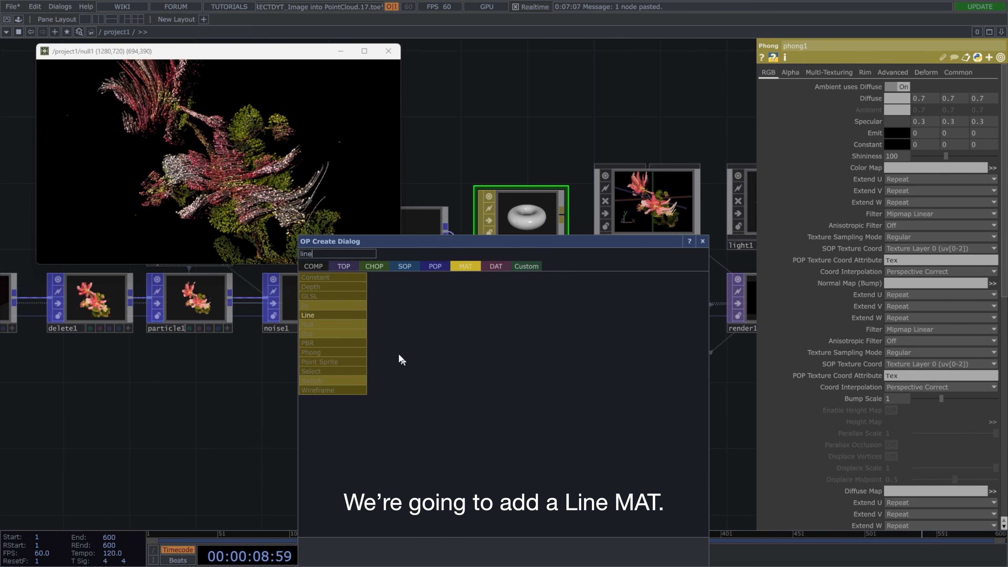
{"action": "left_click", "coordinate": [357, 316]}
{"action": "left_click", "coordinate": [512, 472]}
{"action": "left_click_drag", "start_coordinate": [511, 469], "coordinate": [645, 397]}
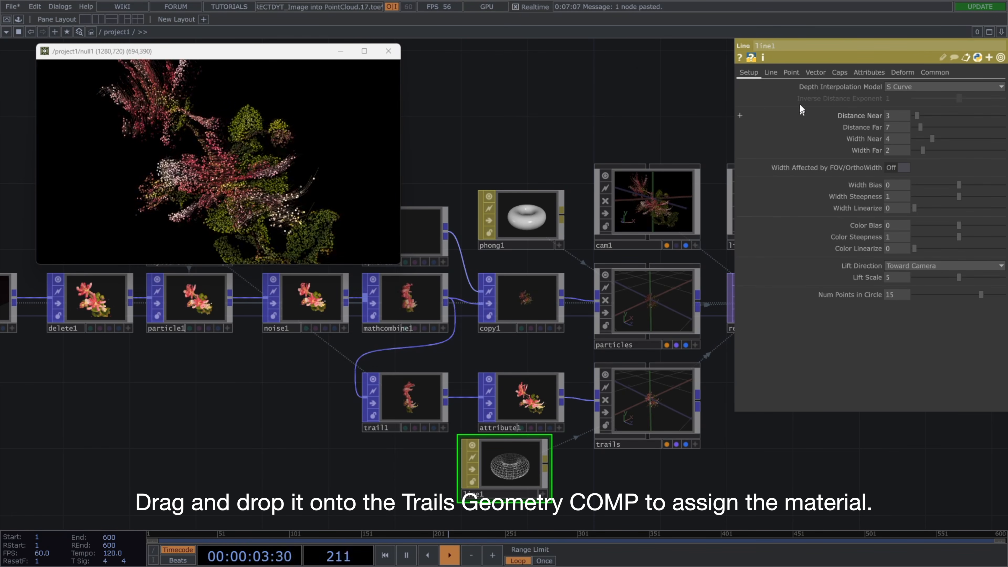
Set the Line MAT's Line Near Color to white and line its node up beneath the Attribute POP.
{"action": "left_click", "coordinate": [771, 72]}
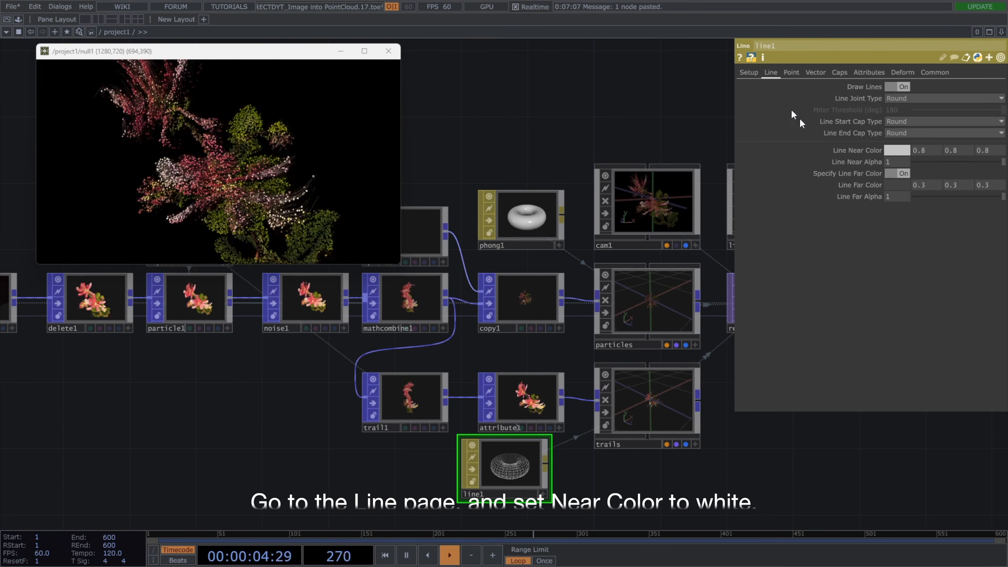
{"action": "left_click", "coordinate": [893, 151]}
{"action": "left_click_drag", "start_coordinate": [941, 173], "coordinate": [963, 173]}
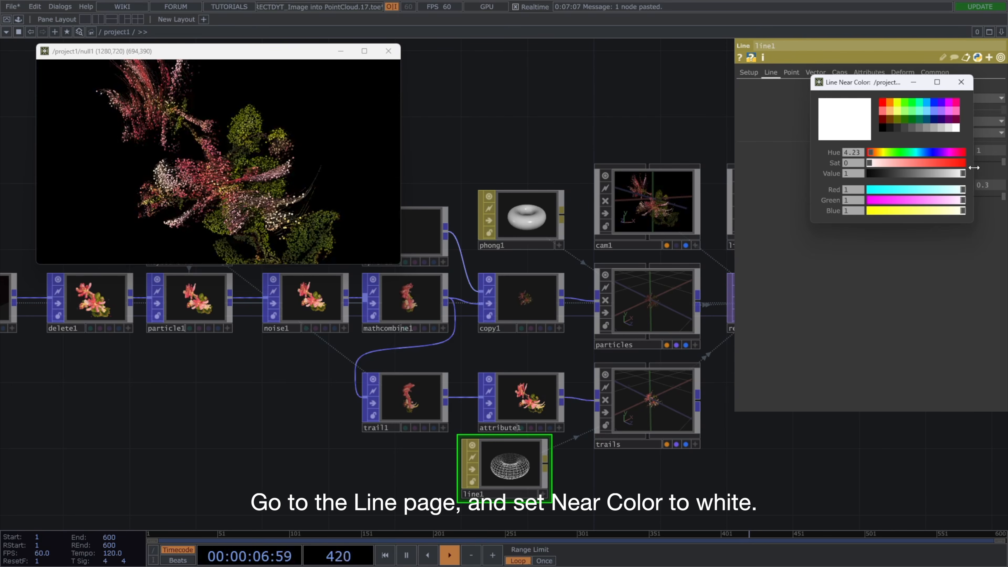
{"action": "left_click", "coordinate": [962, 83]}
{"action": "left_click_drag", "start_coordinate": [527, 466], "coordinate": [545, 466]}
Reposition the light around the flower through the Light COMP's viewer.
{"action": "left_click_drag", "start_coordinate": [646, 493], "coordinate": [423, 490]}
{"action": "left_click_drag", "start_coordinate": [643, 435], "coordinate": [510, 455]}
{"action": "scroll", "coordinate": [512, 454], "scroll_direction": "down", "scroll_amount": 2}
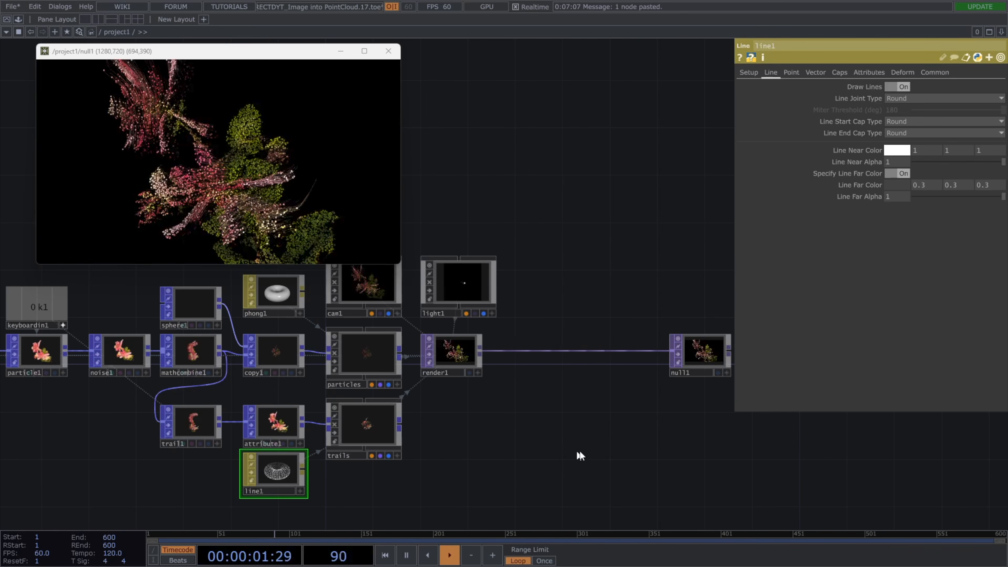
{"action": "left_click_drag", "start_coordinate": [579, 451], "coordinate": [546, 458]}
{"action": "left_click", "coordinate": [449, 296]}
{"action": "scroll", "coordinate": [448, 296], "scroll_direction": "up", "scroll_amount": 3}
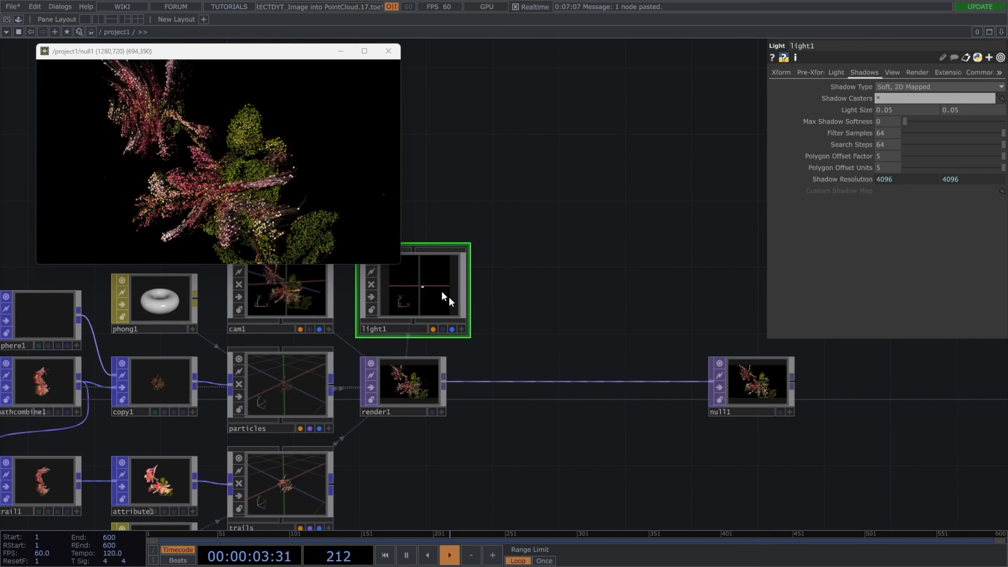
{"action": "scroll", "coordinate": [531, 355], "scroll_direction": "up", "scroll_amount": 3}
{"action": "left_click", "coordinate": [477, 355]}
{"action": "mouse_move", "coordinate": [449, 325]}
{"action": "left_mouse_down"}
{"action": "mouse_move", "coordinate": [428, 311]}
{"action": "mouse_move", "coordinate": [448, 311]}
{"action": "mouse_move", "coordinate": [425, 311]}
{"action": "mouse_move", "coordinate": [435, 315]}
{"action": "mouse_move", "coordinate": [449, 290]}
{"action": "mouse_move", "coordinate": [433, 317]}
{"action": "left_mouse_up"}
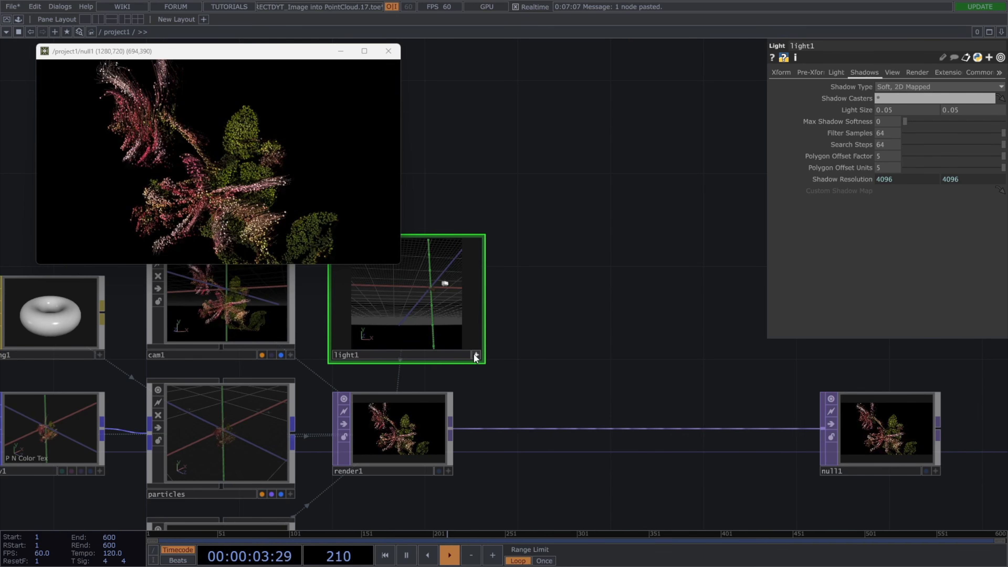
Move the Null TOP farther from the Render TOP and show the light's transform parameters.
{"action": "scroll", "coordinate": [509, 384], "scroll_direction": "down", "scroll_amount": 5}
{"action": "left_click_drag", "start_coordinate": [692, 389], "coordinate": [811, 389]}
{"action": "left_click", "coordinate": [780, 72]}
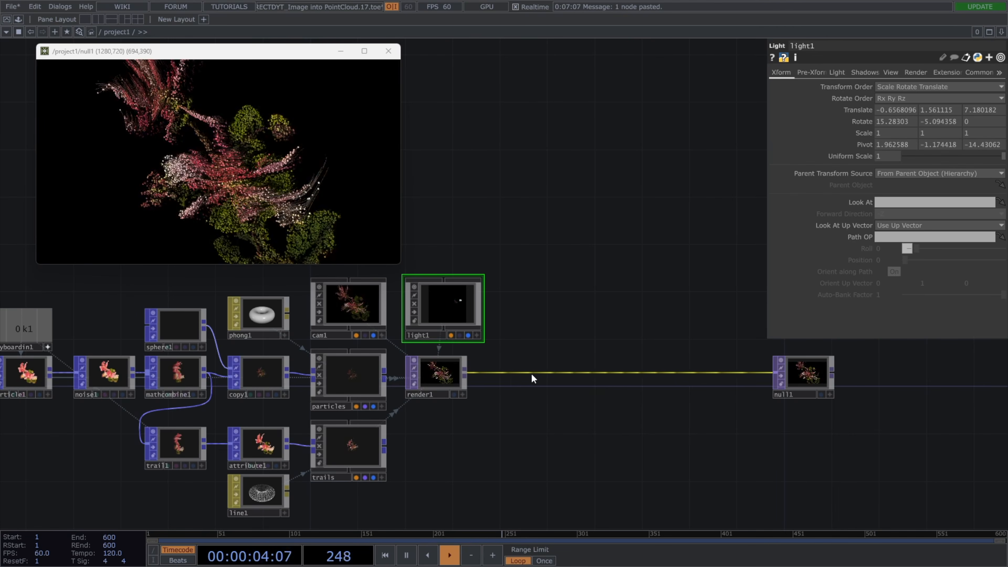
Insert a Feedback TOP between the Render and Null TOPs, placed above the wire, and reference the Keyboard In CHOP's k1 in its Reset Pulse.
{"action": "right_click", "coordinate": [530, 373]}
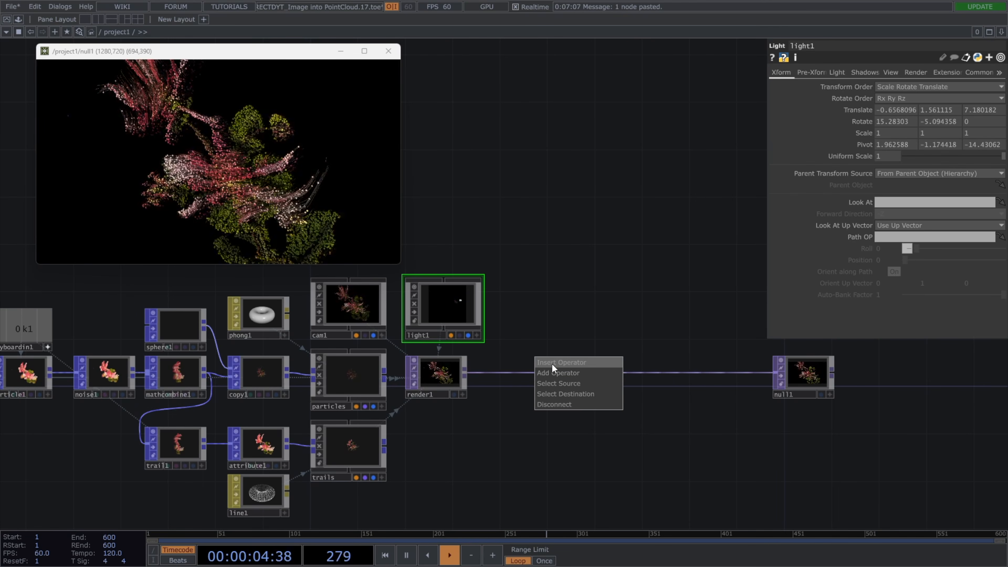
{"action": "left_click", "coordinate": [551, 363]}
{"action": "type", "text": "feedba"}
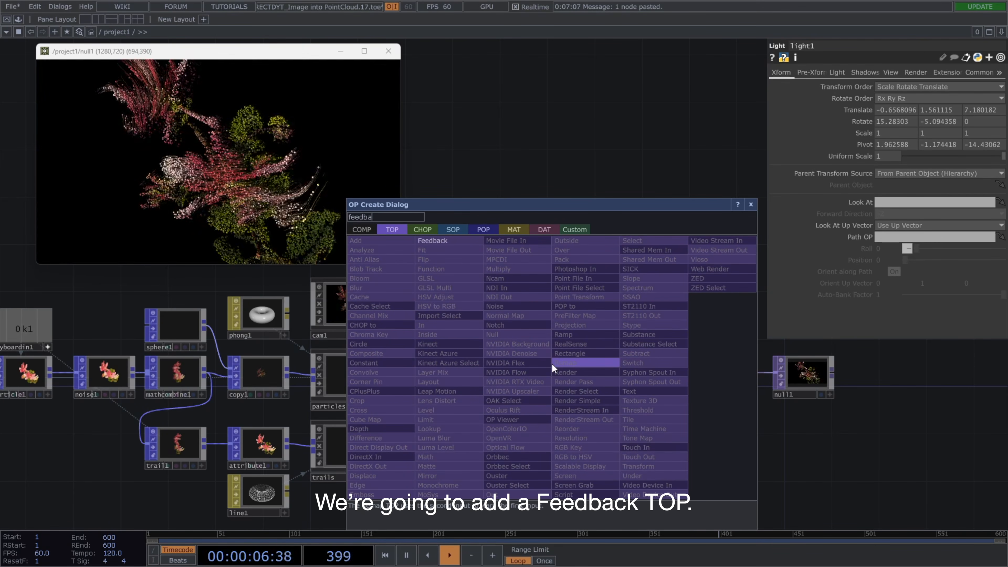
{"action": "type", "text": "k"}
{"action": "left_click", "coordinate": [455, 242]}
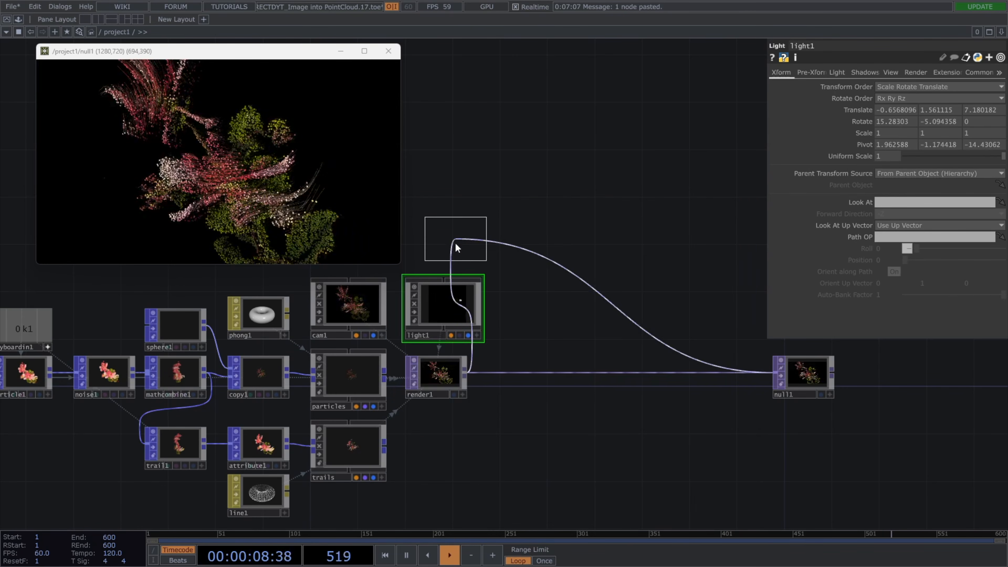
{"action": "left_click", "coordinate": [544, 310]}
{"action": "left_click_drag", "start_coordinate": [499, 219], "coordinate": [539, 225]}
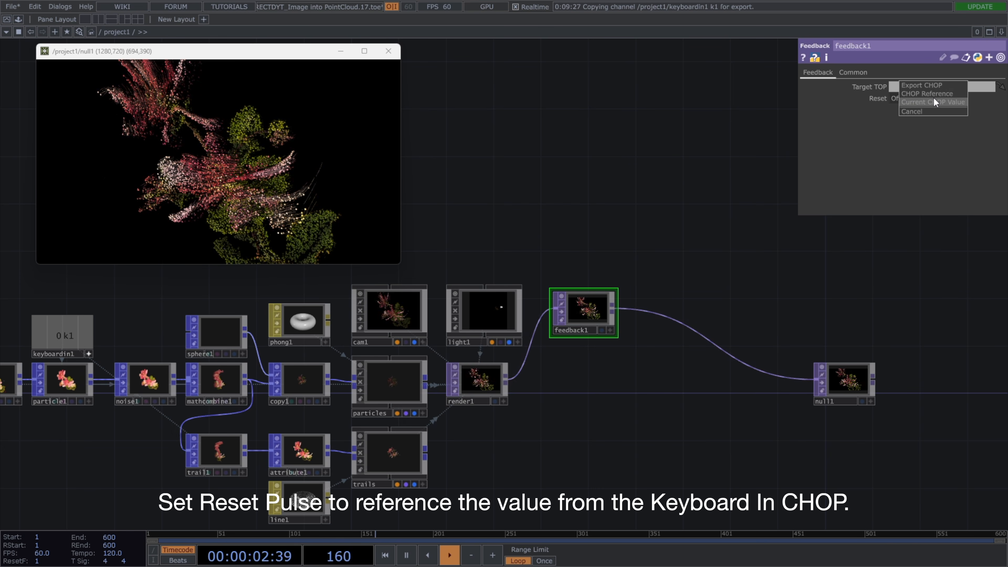
{"action": "left_click_drag", "start_coordinate": [822, 302], "coordinate": [774, 305]}
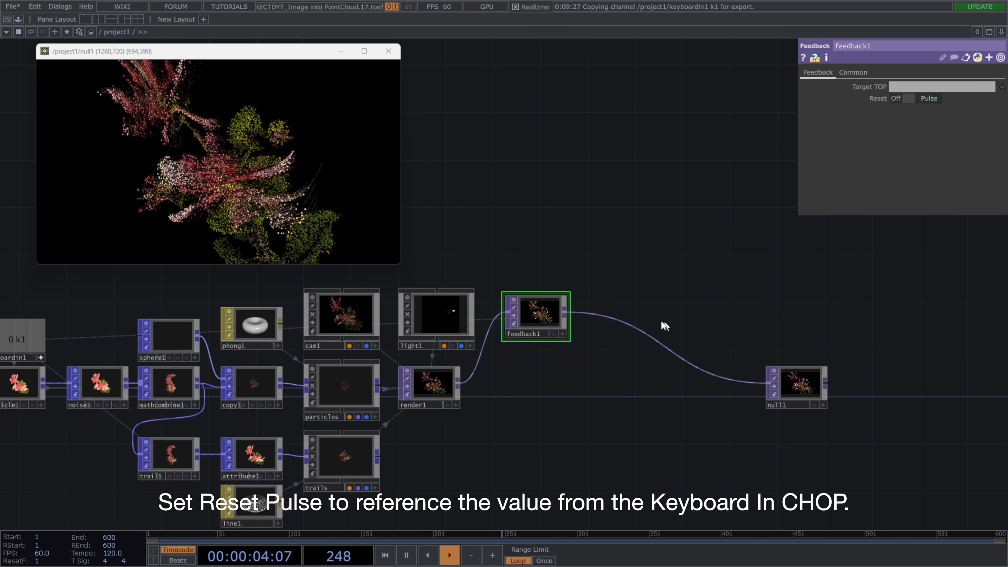
Insert a Level TOP between the Feedback TOP and the Null TOP, aligned beside the Feedback TOP.
{"action": "right_click", "coordinate": [612, 317]}
{"action": "left_click", "coordinate": [630, 311]}
{"action": "type", "text": "leve"}
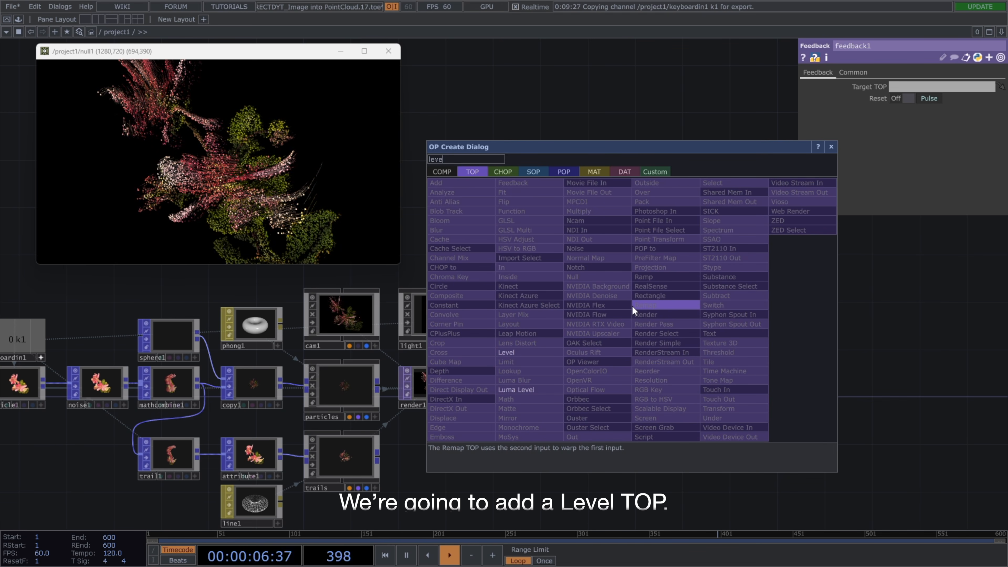
{"action": "type", "text": "l"}
{"action": "left_click", "coordinate": [556, 352]}
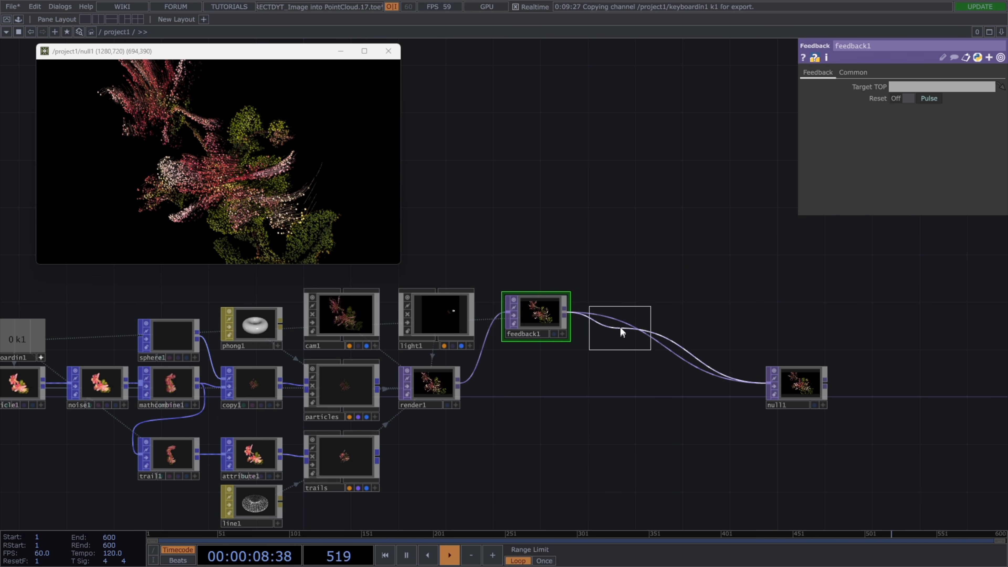
{"action": "left_click", "coordinate": [618, 325]}
{"action": "left_click_drag", "start_coordinate": [618, 325], "coordinate": [606, 314]}
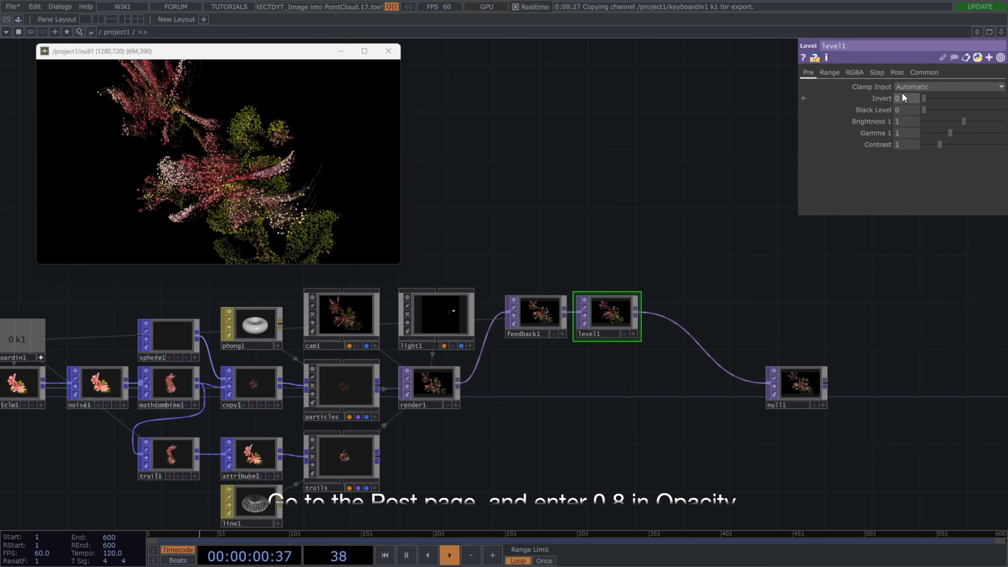
Set the Level TOP's post Opacity to 0.8.
{"action": "left_click", "coordinate": [896, 74]}
{"action": "left_click", "coordinate": [913, 99]}
{"action": "type", "text": ".8"}
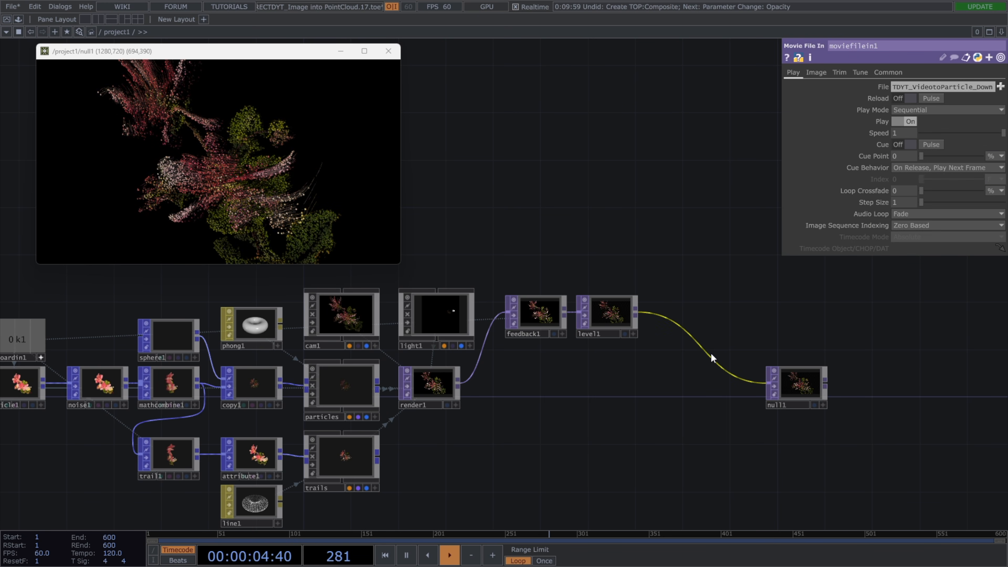
Insert a Composite TOP between the Level and Null TOPs and connect the Render TOP as its second input.
{"action": "right_click", "coordinate": [710, 353]}
{"action": "left_click", "coordinate": [723, 346]}
{"action": "type", "text": "comp"}
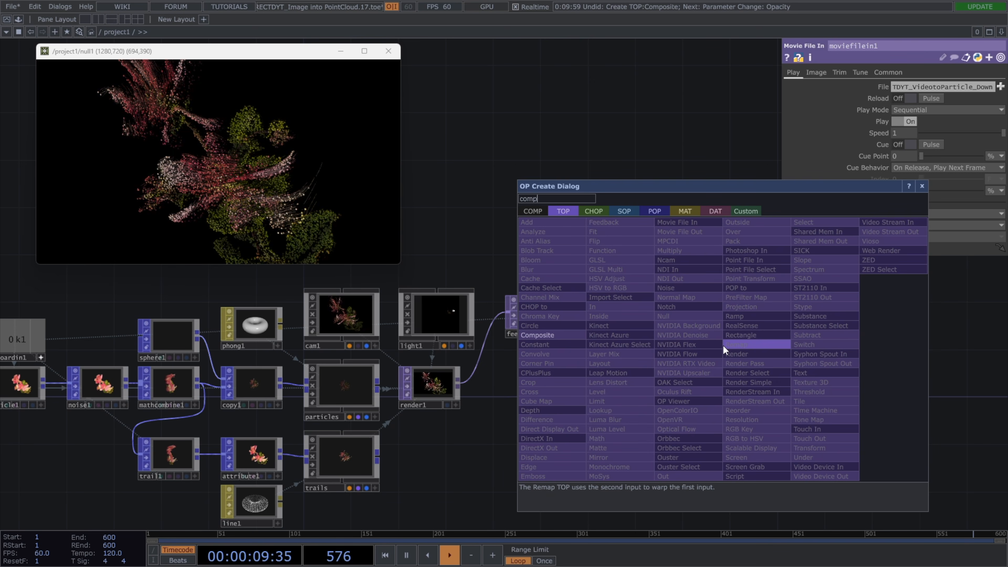
{"action": "left_click", "coordinate": [578, 334]}
{"action": "left_click", "coordinate": [701, 383]}
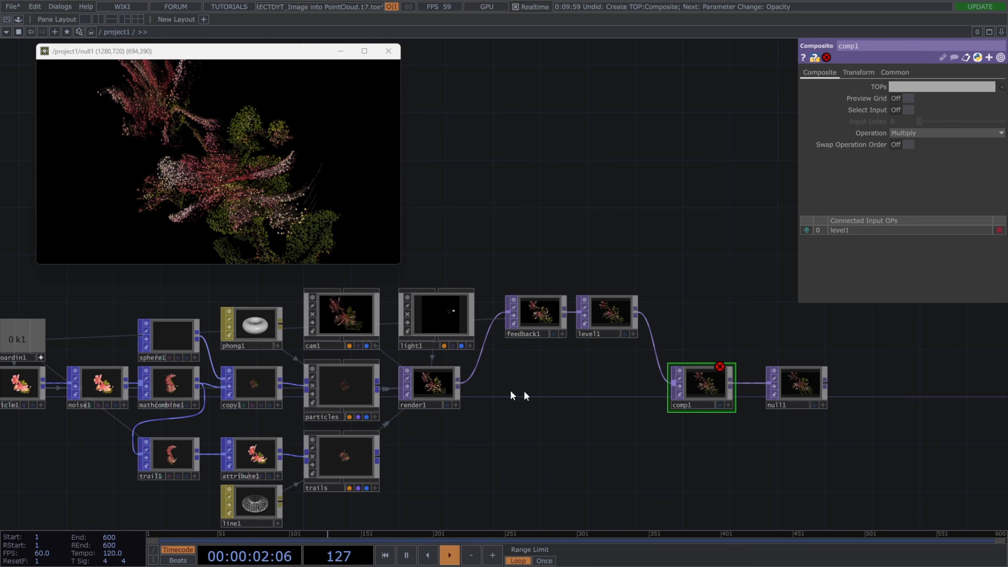
{"action": "left_click_drag", "start_coordinate": [458, 382], "coordinate": [672, 393]}
Set the Composite TOP's operation to Over and assign it as the Feedback TOP's target to close the loop.
{"action": "left_click", "coordinate": [946, 133]}
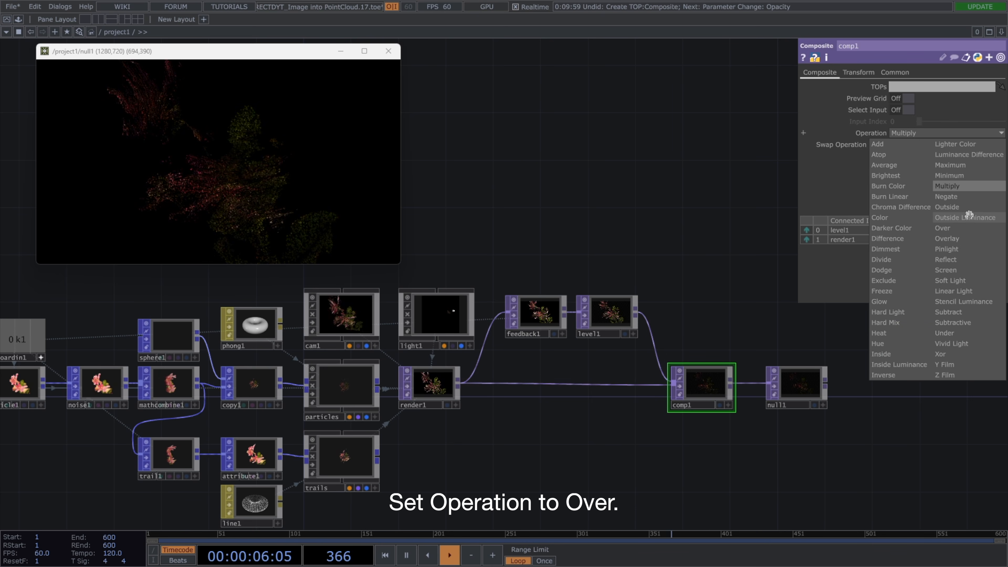
{"action": "left_click", "coordinate": [966, 228]}
{"action": "left_click_drag", "start_coordinate": [706, 398], "coordinate": [546, 321]}
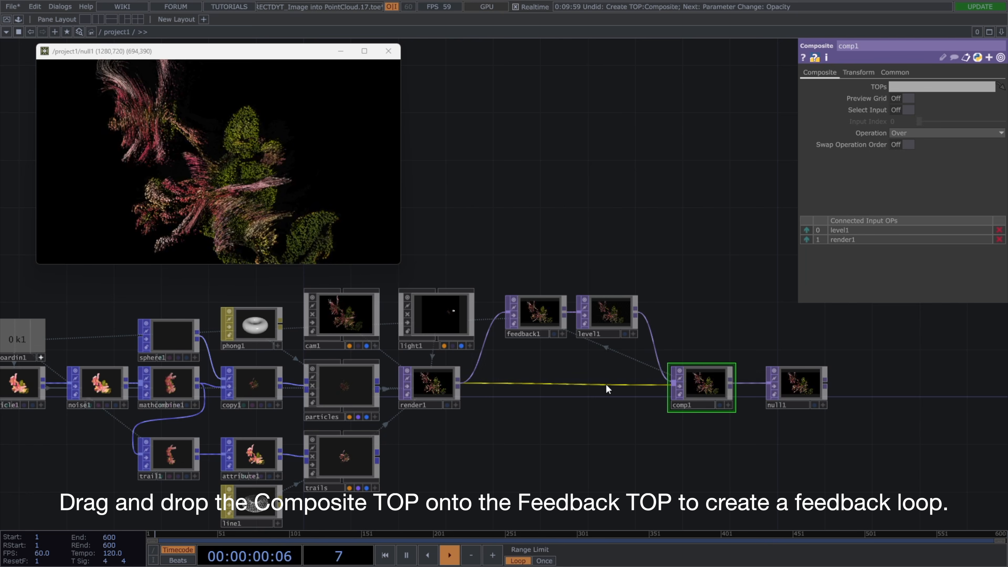
Move the Null TOP farther away and insert a Bloom TOP between it and the Composite TOP.
{"action": "left_click_drag", "start_coordinate": [606, 384], "coordinate": [523, 381]}
{"action": "left_click_drag", "start_coordinate": [717, 386], "coordinate": [841, 389]}
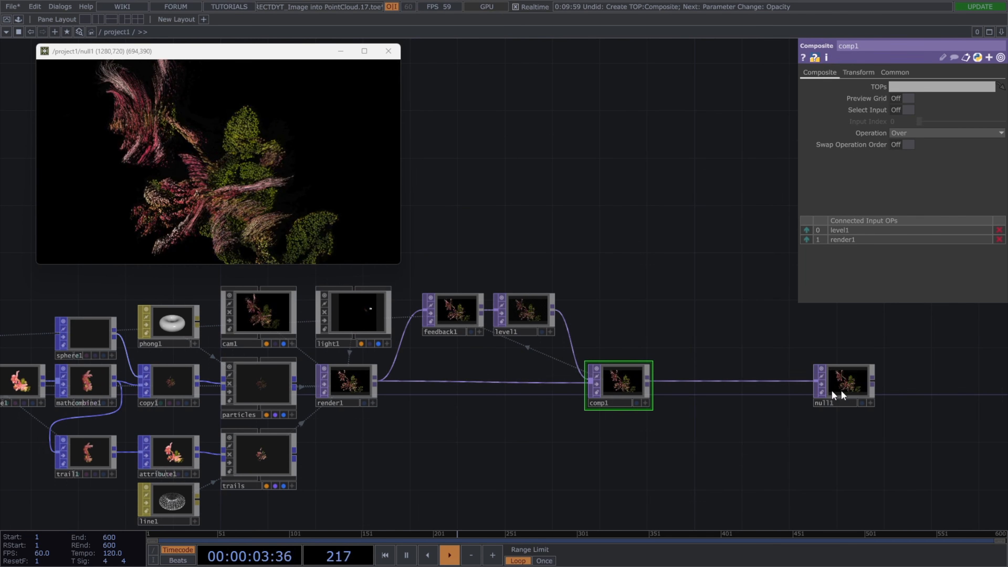
{"action": "right_click", "coordinate": [683, 380]}
{"action": "left_click", "coordinate": [694, 373]}
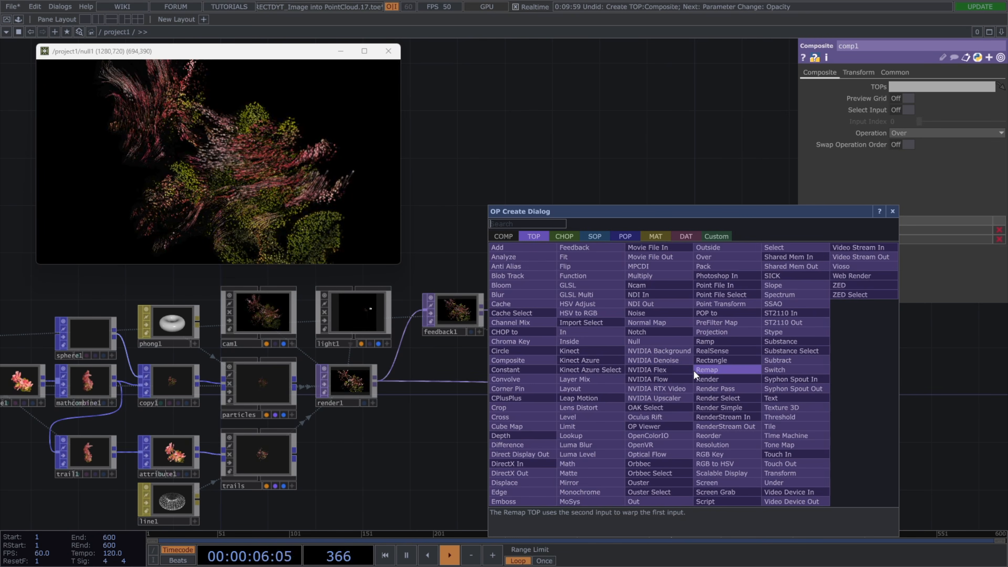
{"action": "type", "text": "bloom"}
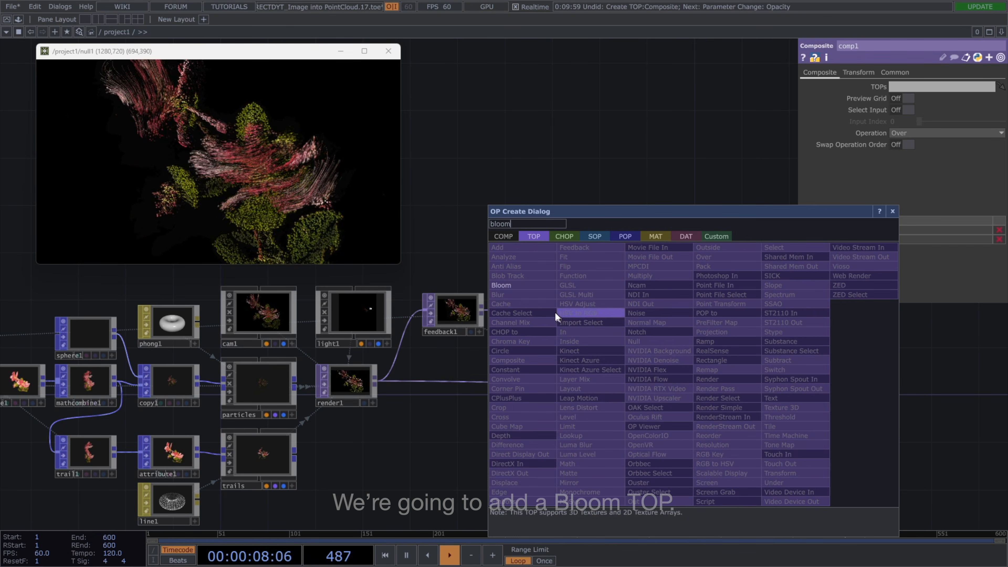
{"action": "left_click", "coordinate": [532, 285]}
{"action": "left_click", "coordinate": [689, 380]}
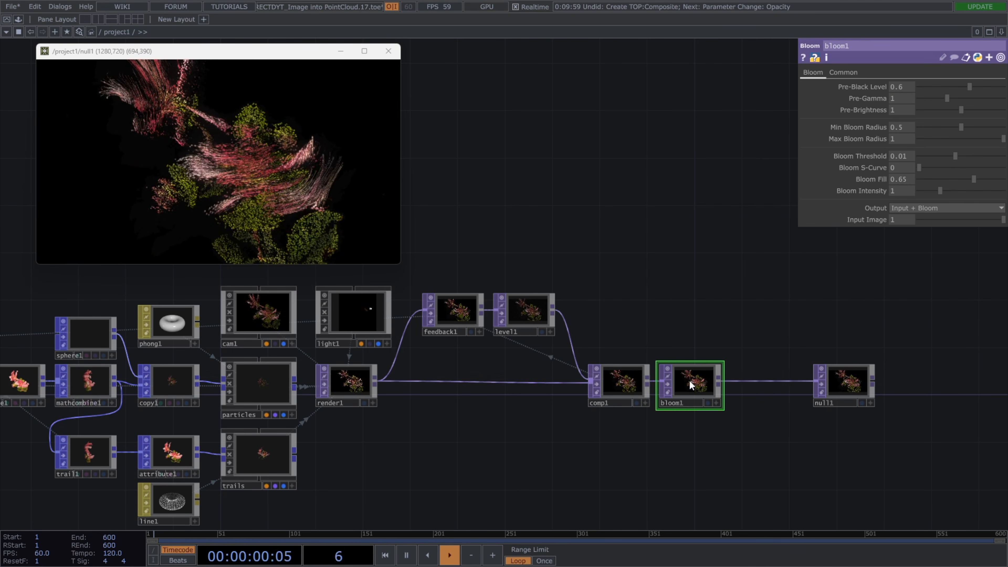
Set the Bloom TOP's Min Bloom Radius to 0.35, Bloom Threshold to 0.005 and Bloom Intensity to 3.
{"action": "scroll", "coordinate": [697, 386], "scroll_direction": "up", "scroll_amount": 4}
{"action": "left_click_drag", "start_coordinate": [738, 284], "coordinate": [736, 283]}
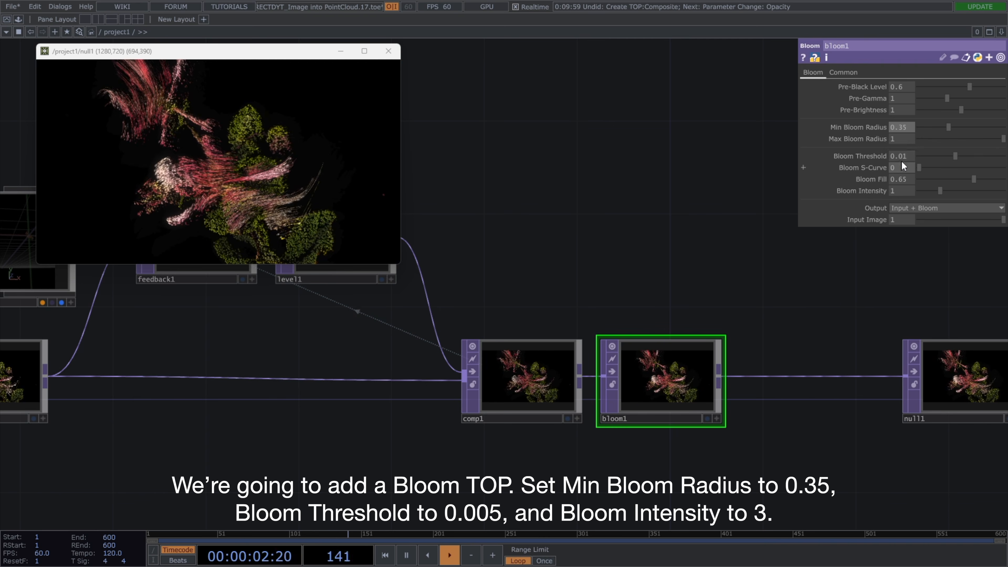
{"action": "left_click", "coordinate": [909, 157]}
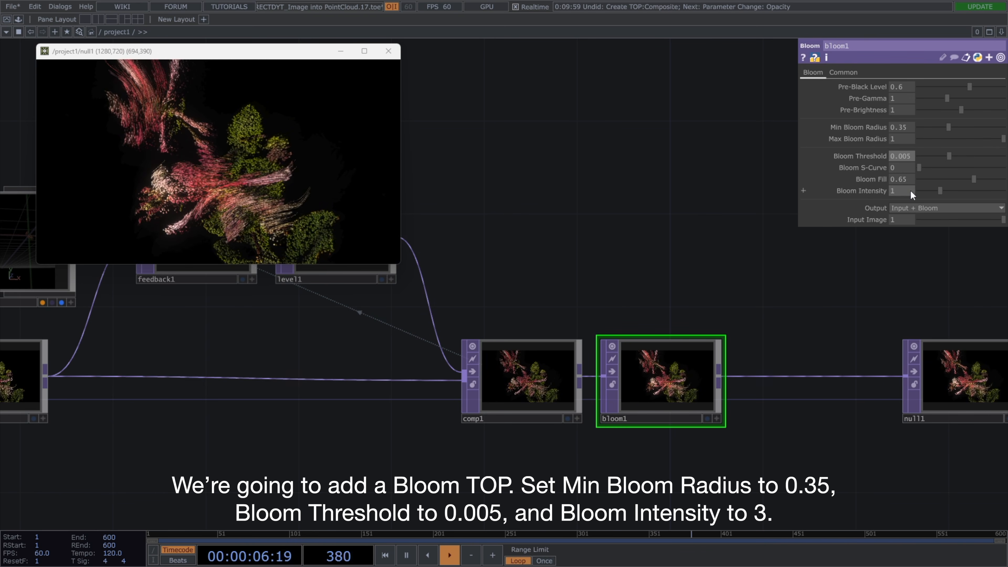
{"action": "left_click", "coordinate": [899, 191]}
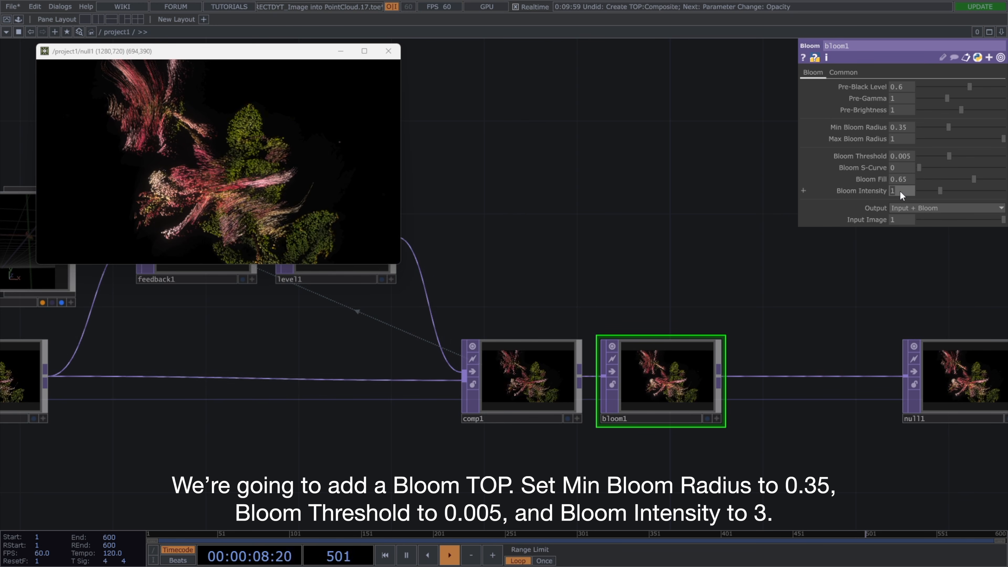
{"action": "type", "text": "3"}
{"action": "key", "text": "Return"}
Move the Null TOP farther away and add a Blur TOP branching off the Bloom TOP, placed above the wire.
{"action": "left_click_drag", "start_coordinate": [801, 311], "coordinate": [700, 286]}
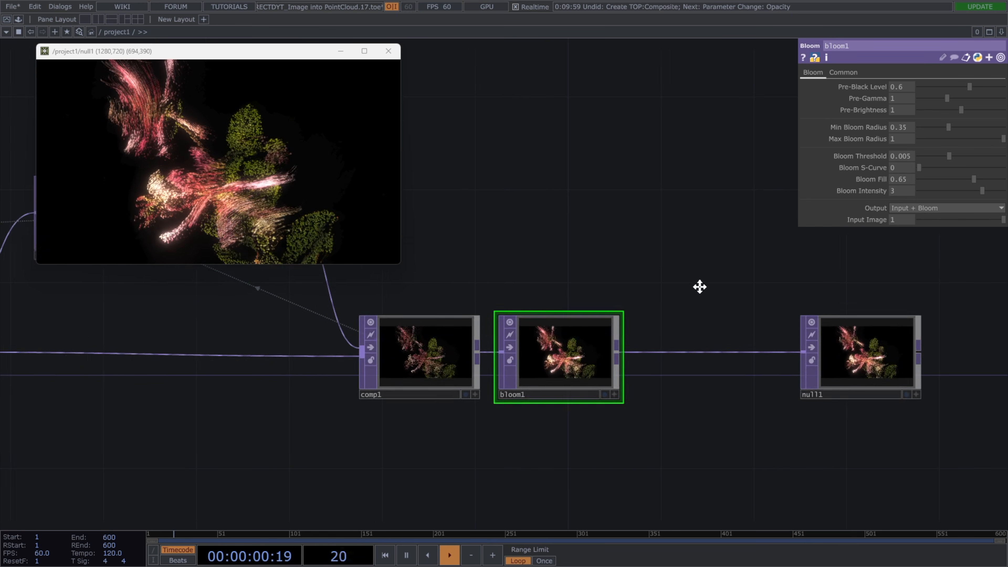
{"action": "scroll", "coordinate": [699, 286], "scroll_direction": "down", "scroll_amount": 3}
{"action": "left_click_drag", "start_coordinate": [791, 329], "coordinate": [861, 331]}
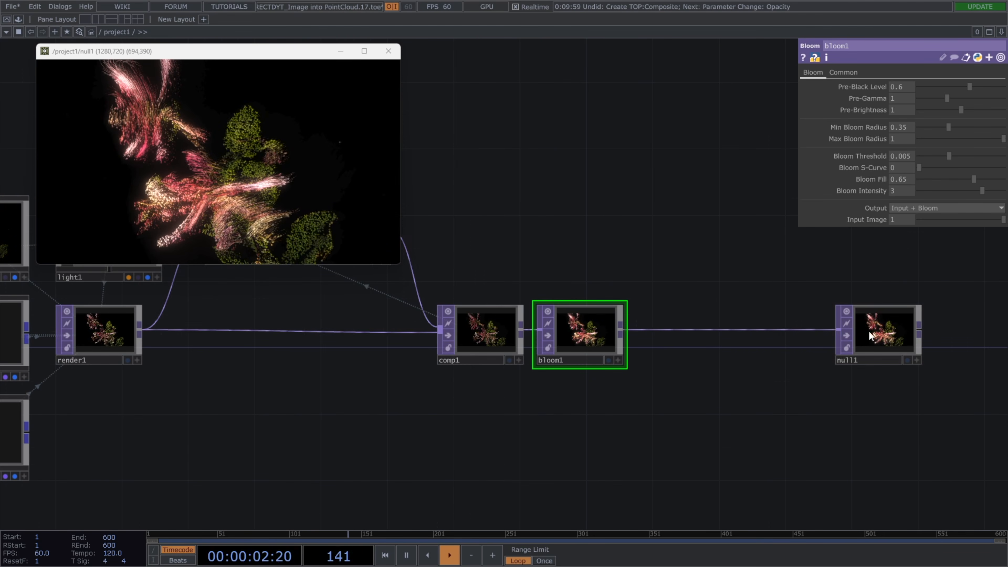
{"action": "left_click", "coordinate": [677, 331]}
{"action": "left_click", "coordinate": [698, 276]}
{"action": "type", "text": "blur"}
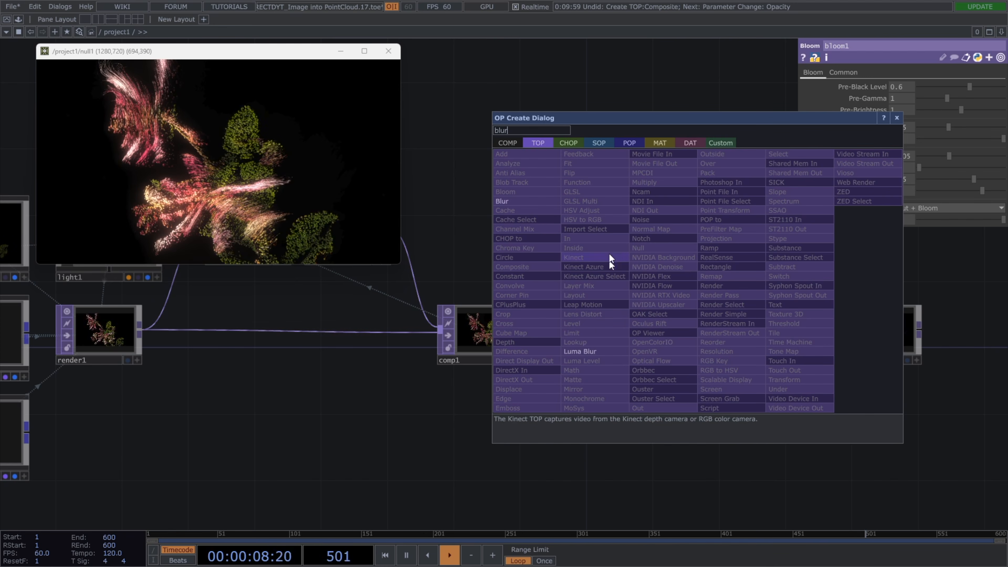
{"action": "left_click", "coordinate": [552, 201]}
{"action": "left_click", "coordinate": [679, 235]}
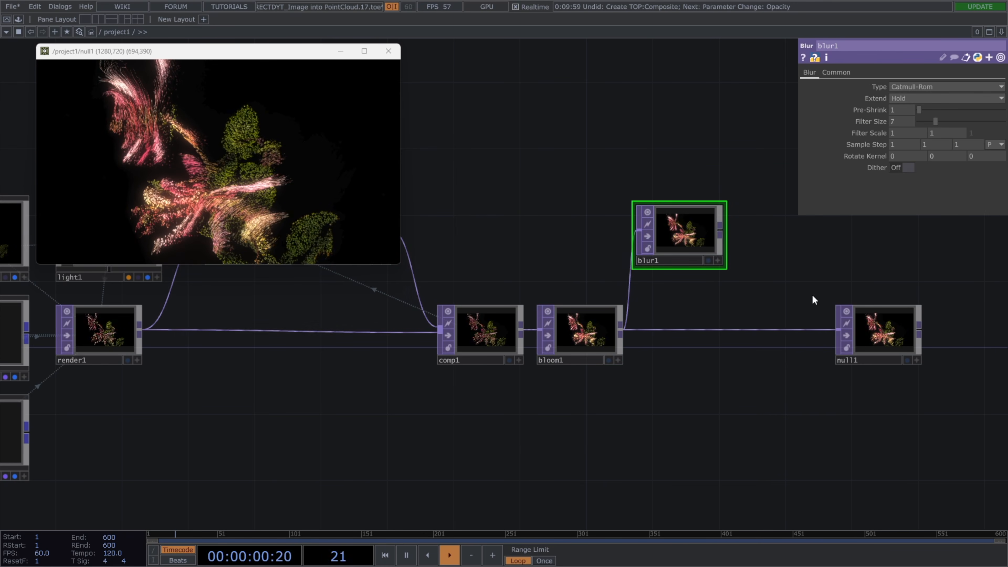
Move the Null TOP farther away and add a second Composite TOP after the Blur TOP, placed between the Blur and Null TOPs.
{"action": "left_click_drag", "start_coordinate": [813, 303], "coordinate": [718, 290]}
{"action": "left_click_drag", "start_coordinate": [781, 322], "coordinate": [844, 325]}
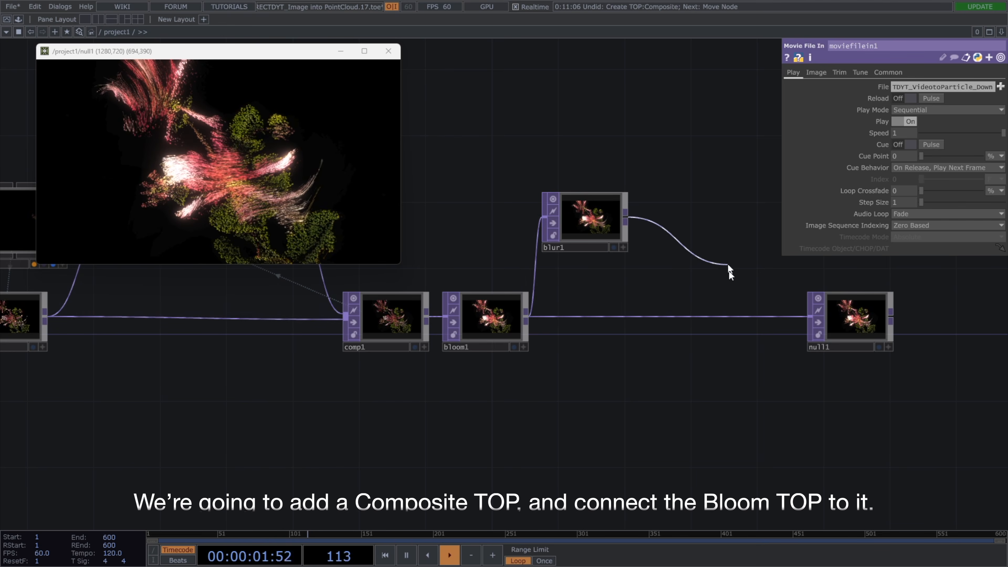
{"action": "left_click_drag", "start_coordinate": [728, 270], "coordinate": [729, 278]}
{"action": "type", "text": "comp"}
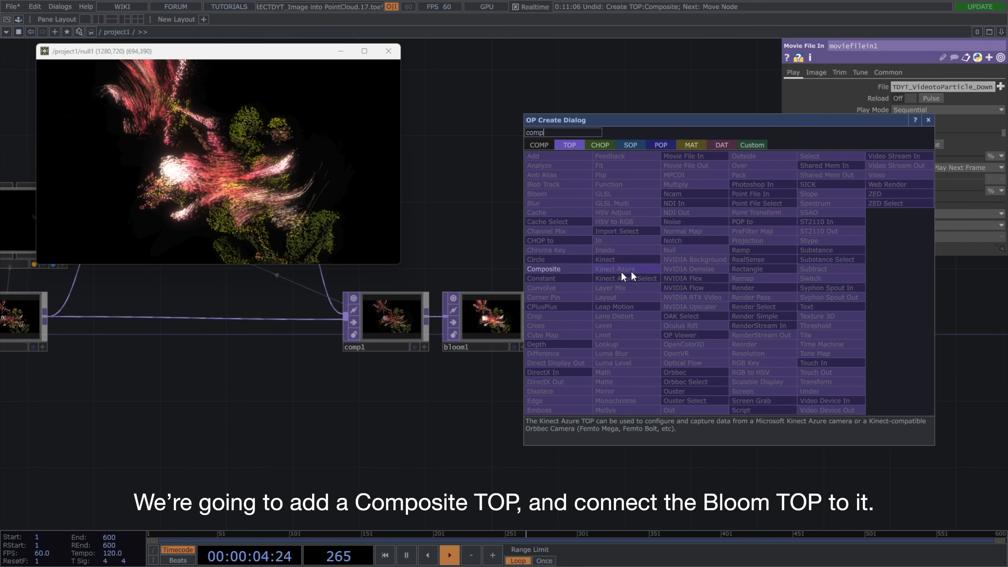
{"action": "left_click", "coordinate": [544, 269]}
{"action": "left_click", "coordinate": [715, 291]}
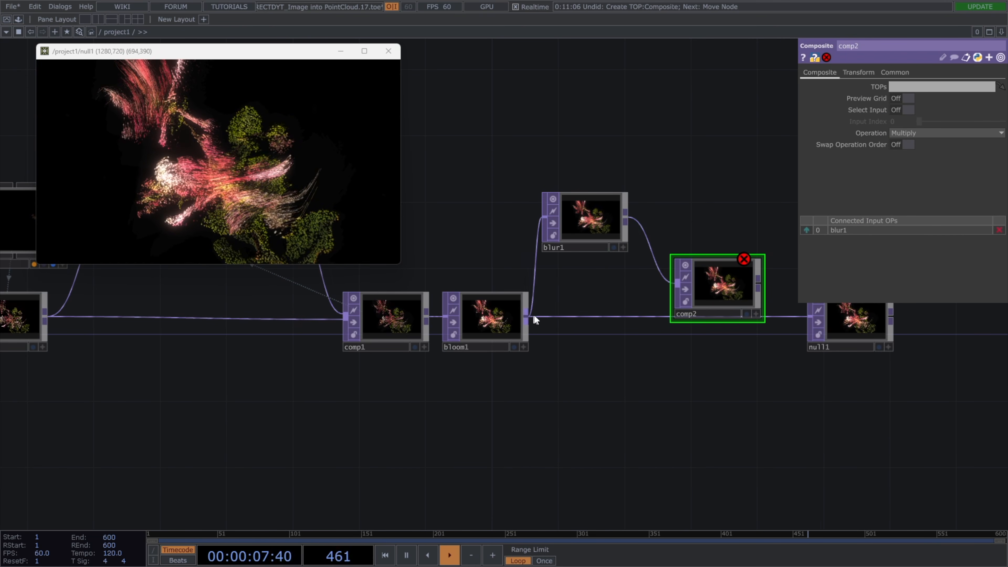
Wire the Bloom TOP into the new Composite TOP, place it on the wire to the Null TOP and set its Operation to Screen.
{"action": "left_click_drag", "start_coordinate": [659, 305], "coordinate": [760, 315]}
{"action": "left_click", "coordinate": [930, 136]}
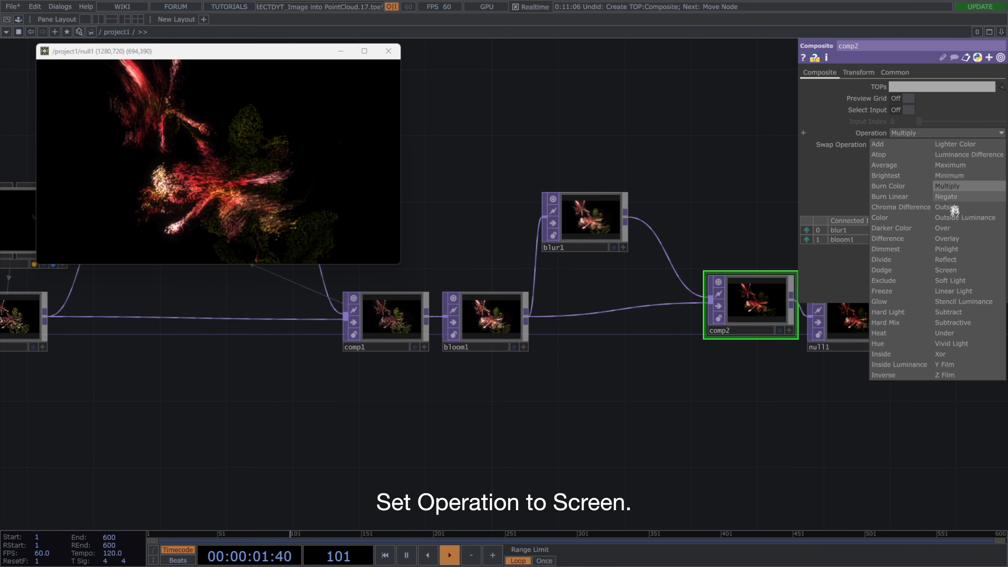
{"action": "left_click", "coordinate": [953, 270]}
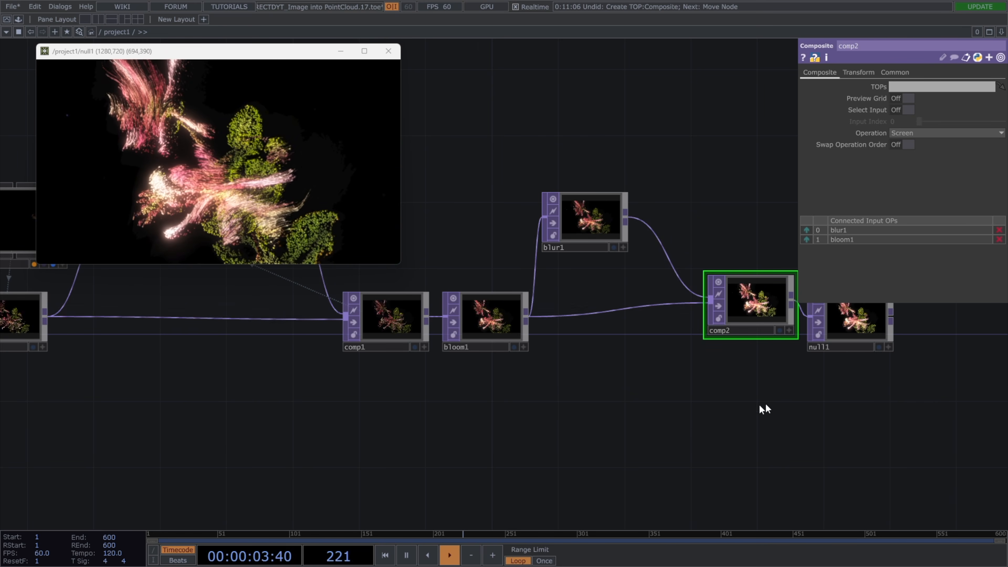
Move the Null TOP farther away and add a Ramp TOP branching off the second Composite TOP, placed below the wire.
{"action": "left_click_drag", "start_coordinate": [756, 402], "coordinate": [656, 425]}
{"action": "left_click_drag", "start_coordinate": [639, 324], "coordinate": [638, 341]}
{"action": "left_click_drag", "start_coordinate": [741, 350], "coordinate": [925, 349]}
{"action": "left_click_drag", "start_coordinate": [607, 357], "coordinate": [339, 360]}
{"action": "left_click_drag", "start_coordinate": [660, 363], "coordinate": [742, 364]}
{"action": "left_click", "coordinate": [424, 343]}
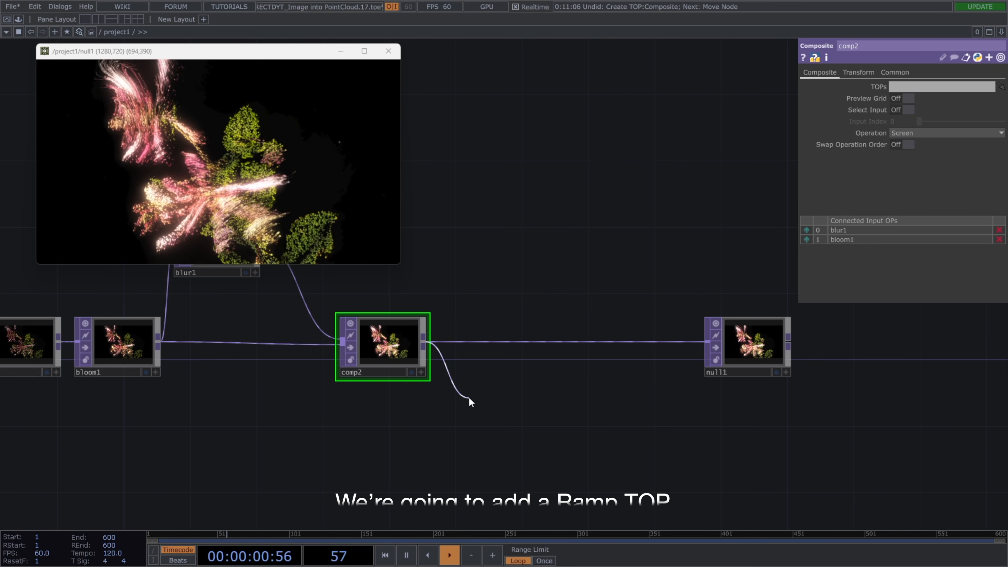
{"action": "left_click", "coordinate": [468, 398]}
{"action": "type", "text": "ramp"}
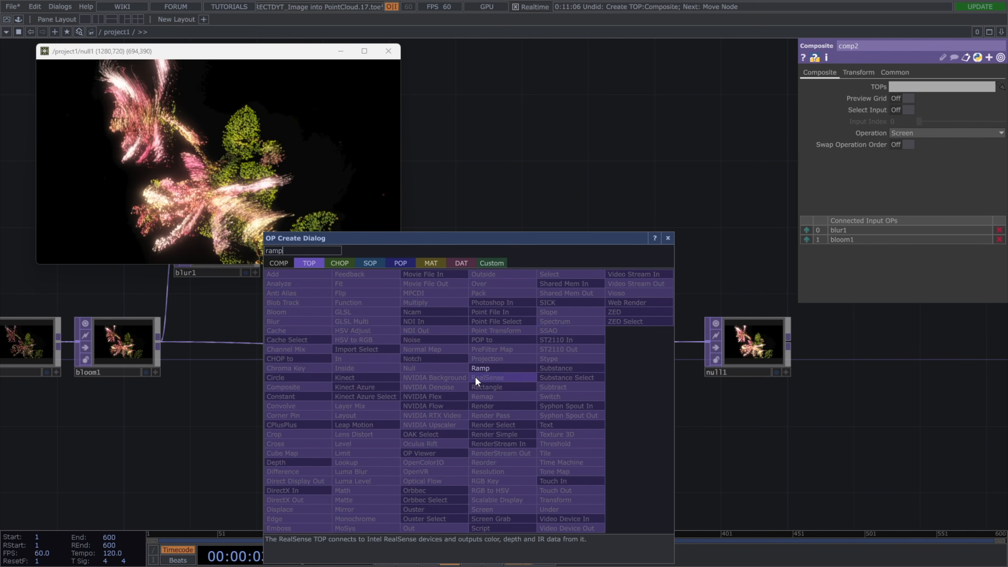
{"action": "left_click", "coordinate": [479, 369]}
{"action": "left_click", "coordinate": [484, 424]}
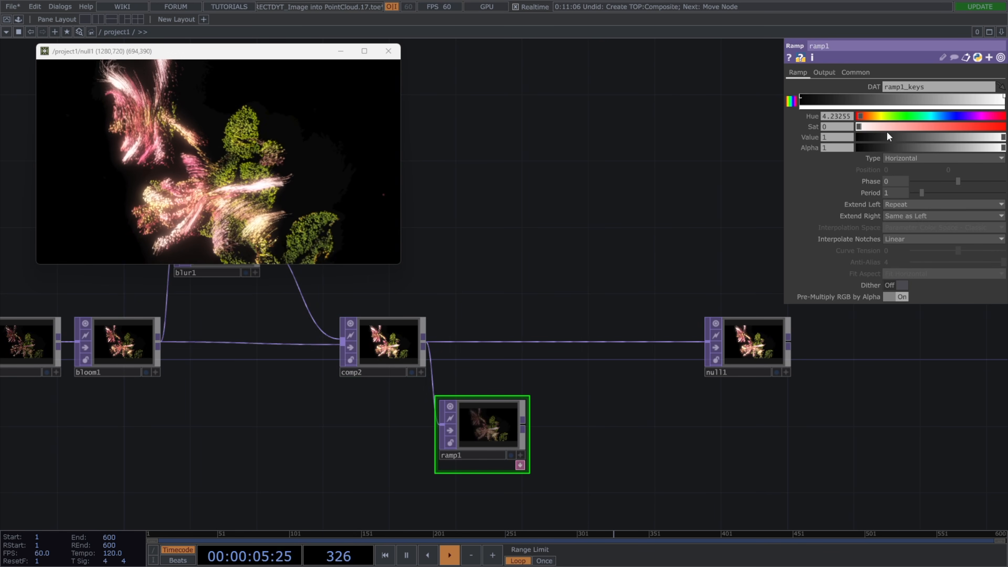
Add a black key with Value 0 near the middle of the ramp, and set Type to Circular and Extend Left to Hold.
{"action": "left_click", "coordinate": [889, 96]}
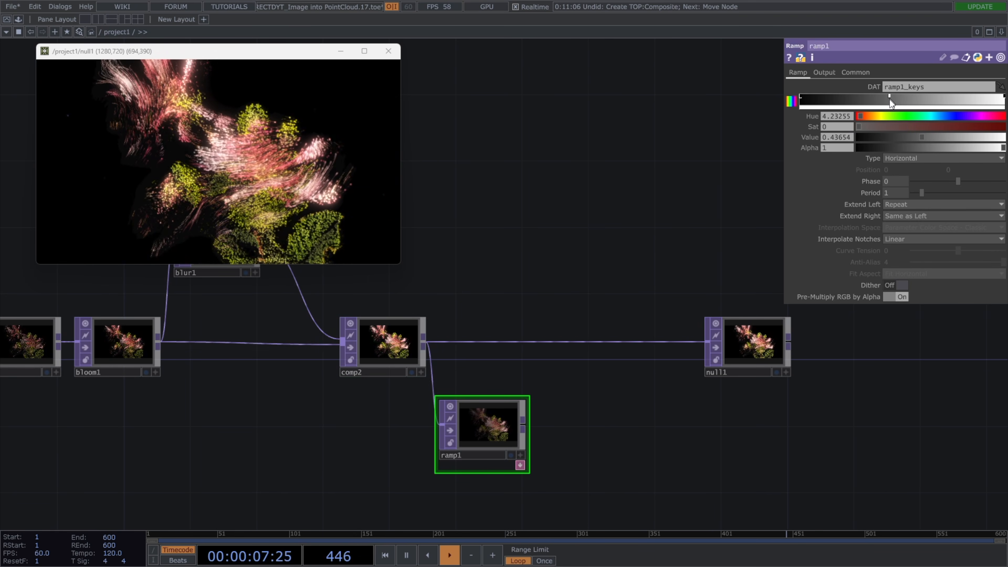
{"action": "left_click_drag", "start_coordinate": [904, 142], "coordinate": [853, 131]}
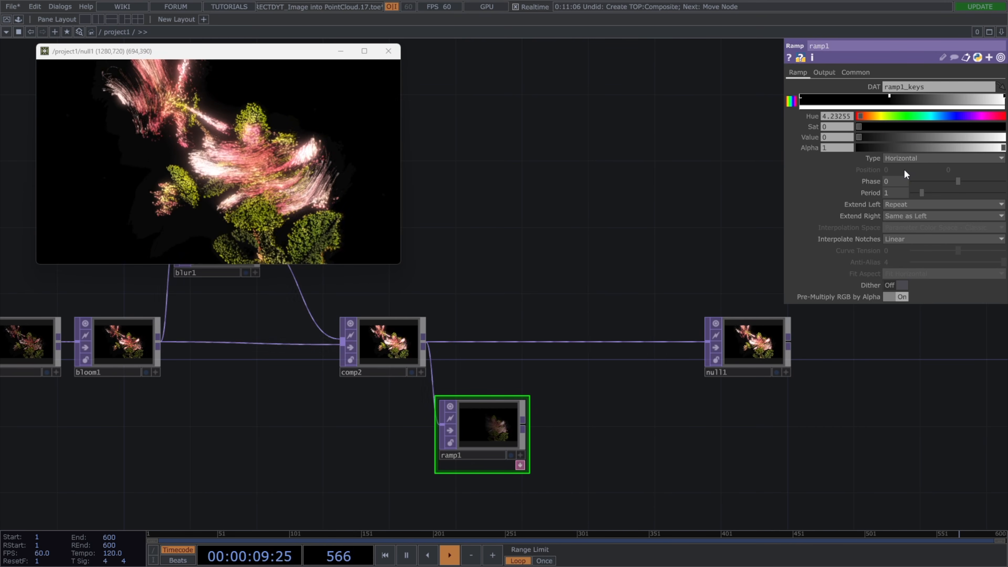
{"action": "left_click", "coordinate": [905, 159]}
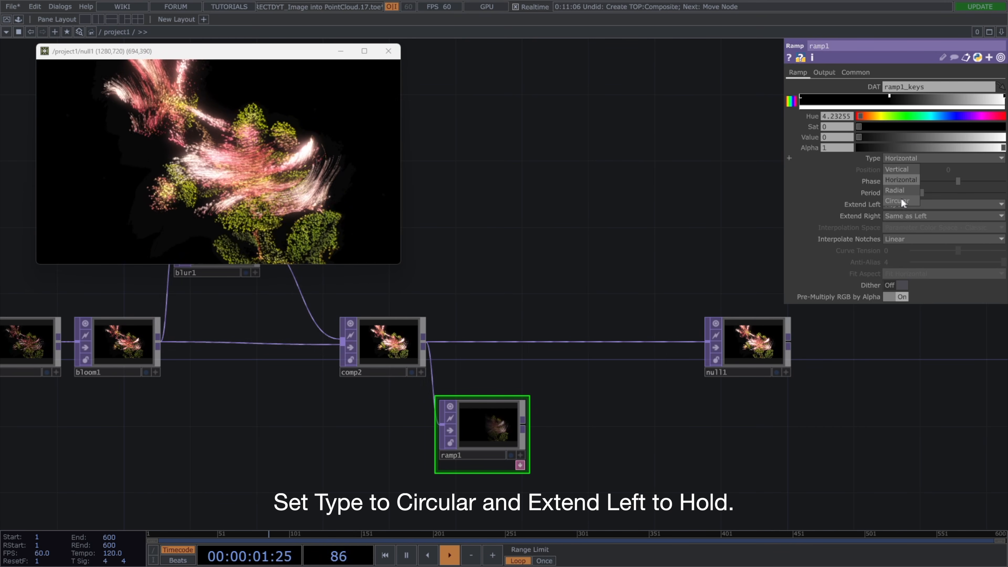
{"action": "left_click", "coordinate": [900, 197]}
{"action": "left_click", "coordinate": [900, 206]}
{"action": "left_click", "coordinate": [899, 215]}
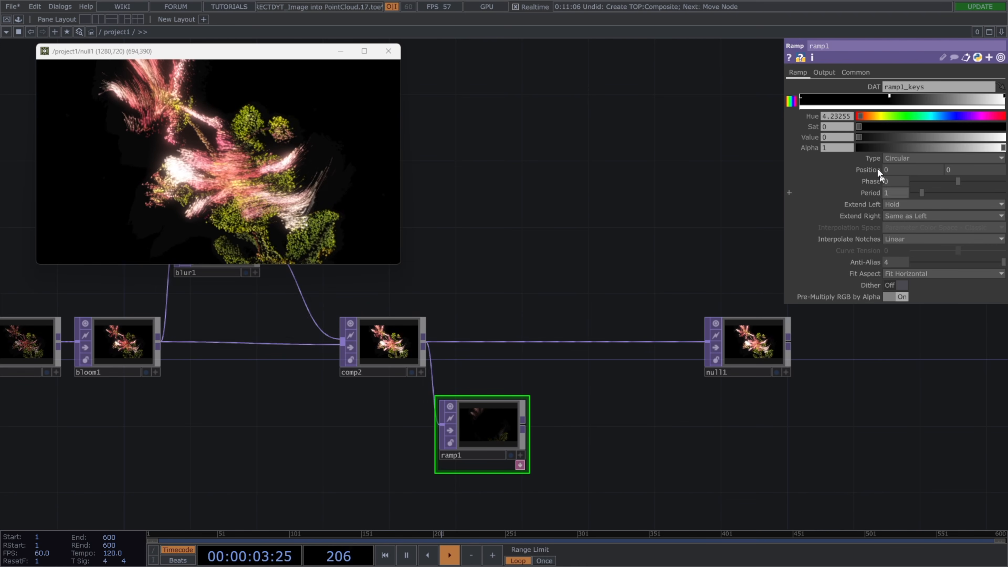
Set the Ramp TOP's Combine with Input option to Set Resolution Only.
{"action": "left_click", "coordinate": [824, 72]}
{"action": "left_click", "coordinate": [893, 88]}
{"action": "left_click", "coordinate": [894, 98]}
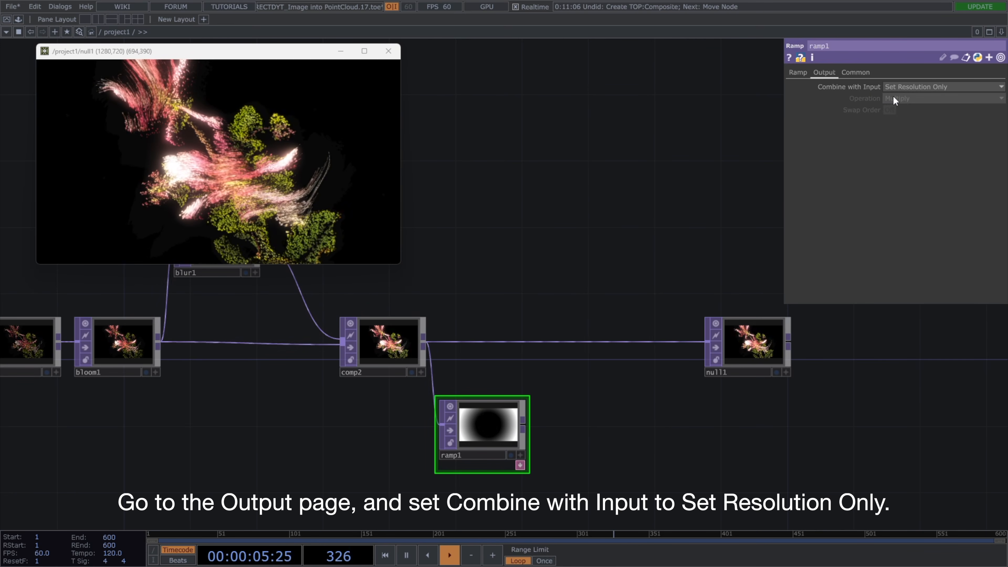
Insert a Luma Blur TOP before the Null TOP, connect the Ramp TOP to its second input and set White Filter Width to 27.
{"action": "right_click", "coordinate": [617, 342]}
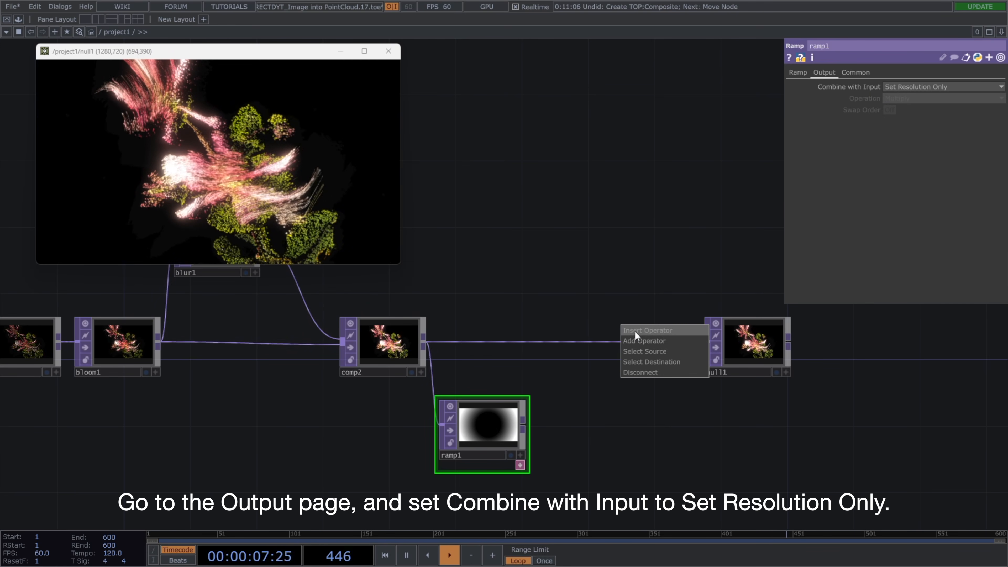
{"action": "left_click", "coordinate": [635, 331]}
{"action": "type", "text": "lumab"}
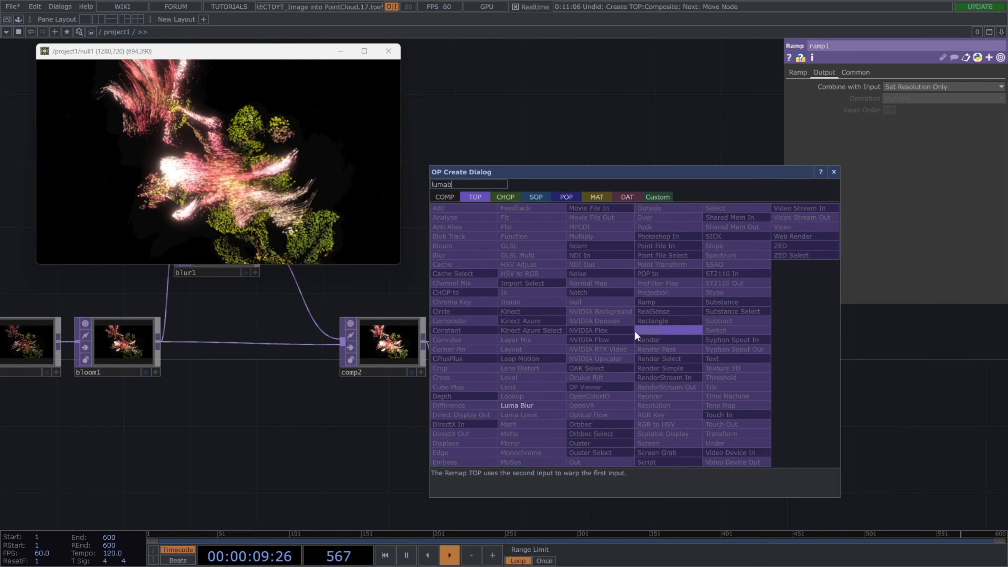
{"action": "type", "text": "lu"}
{"action": "left_click", "coordinate": [563, 405]}
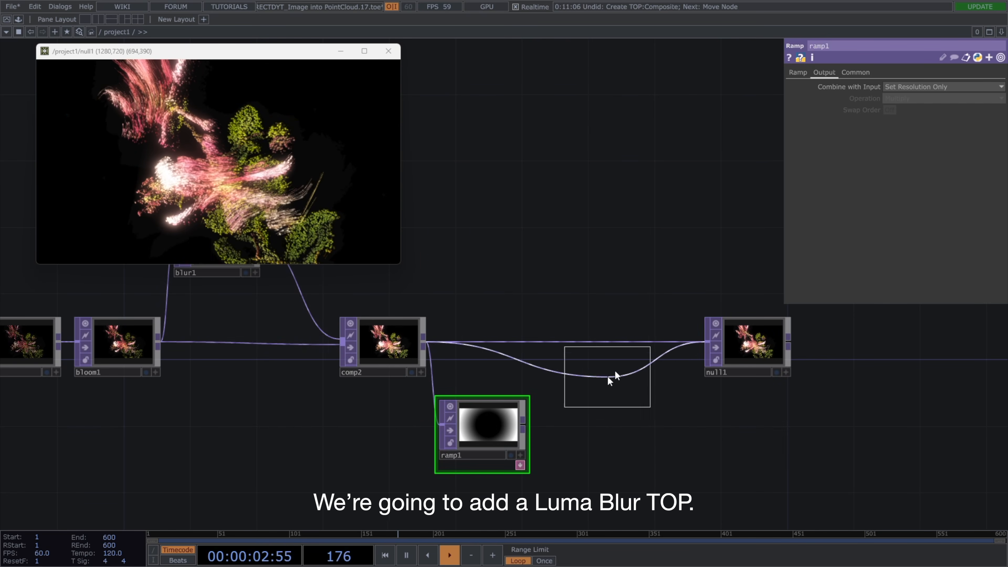
{"action": "left_click", "coordinate": [615, 364]}
{"action": "left_click", "coordinate": [523, 424]}
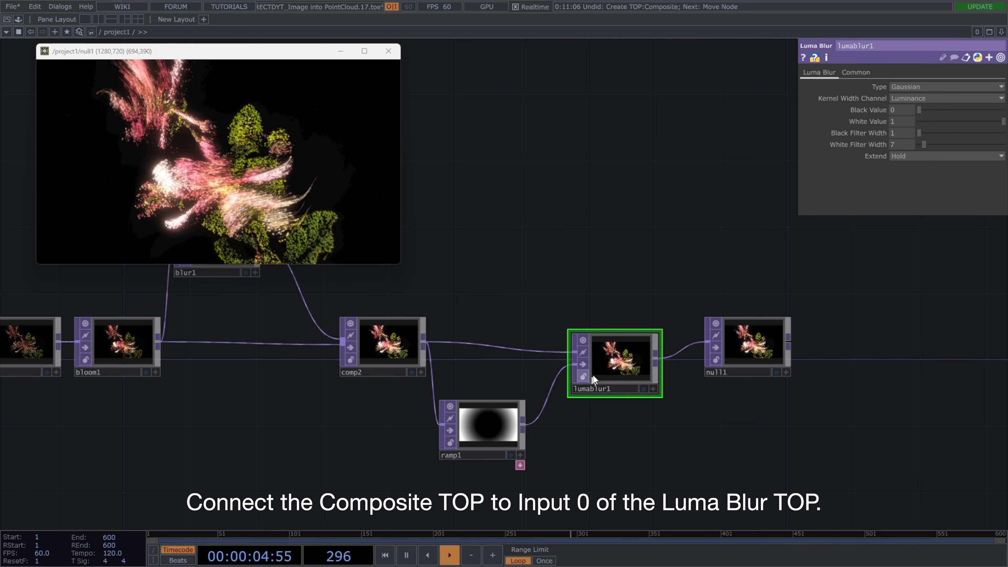
{"action": "left_click_drag", "start_coordinate": [598, 363], "coordinate": [612, 356]}
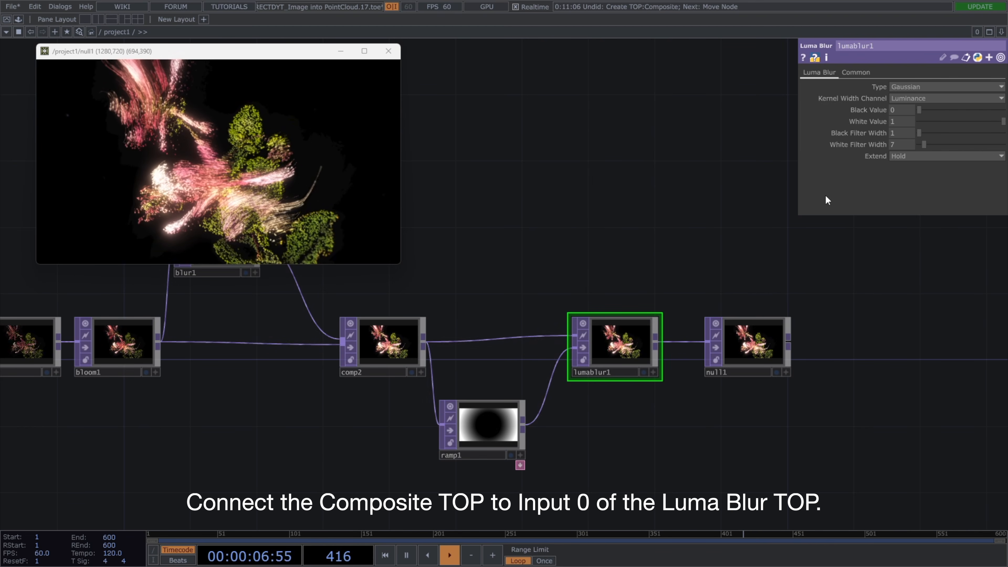
{"action": "mouse_move", "coordinate": [924, 146]}
{"action": "left_mouse_down"}
{"action": "mouse_move", "coordinate": [997, 147]}
{"action": "mouse_move", "coordinate": [941, 145]}
{"action": "left_mouse_up"}
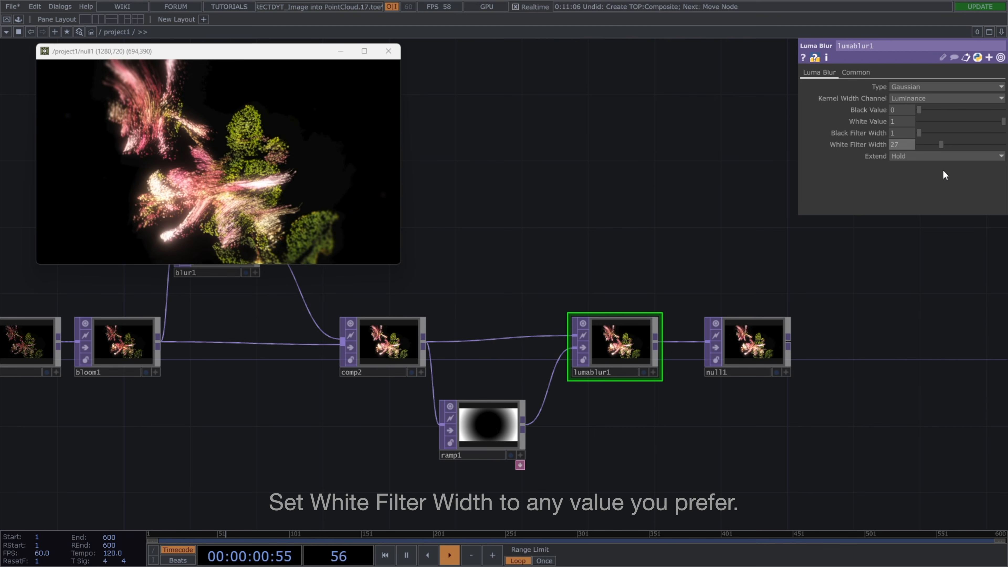
Move the final Null TOP farther away and add a Select TOP below the Ramp TOP.
{"action": "left_click_drag", "start_coordinate": [751, 369], "coordinate": [834, 370]}
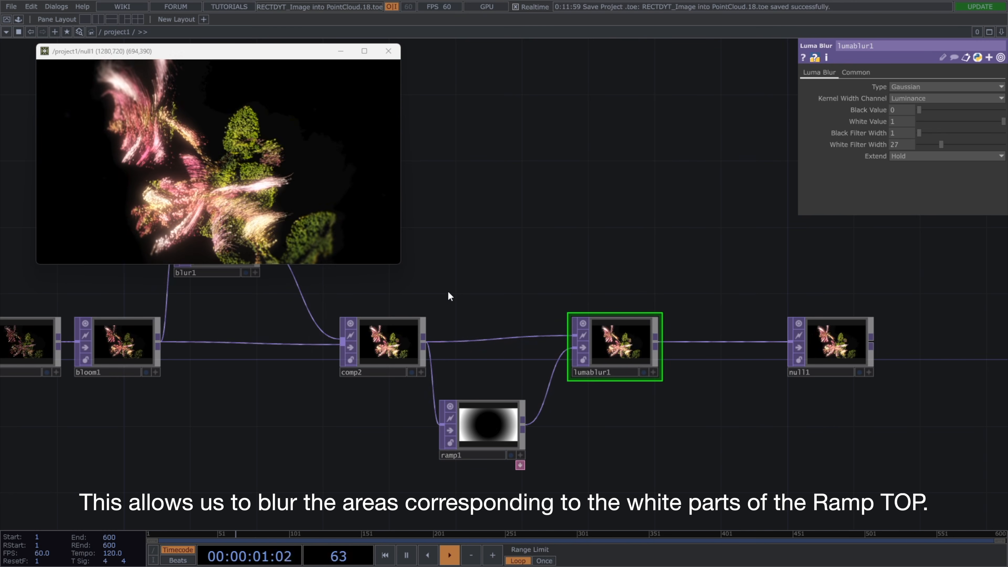
{"action": "scroll", "coordinate": [446, 295], "scroll_direction": "down", "scroll_amount": 4}
{"action": "left_click_drag", "start_coordinate": [333, 398], "coordinate": [572, 383]}
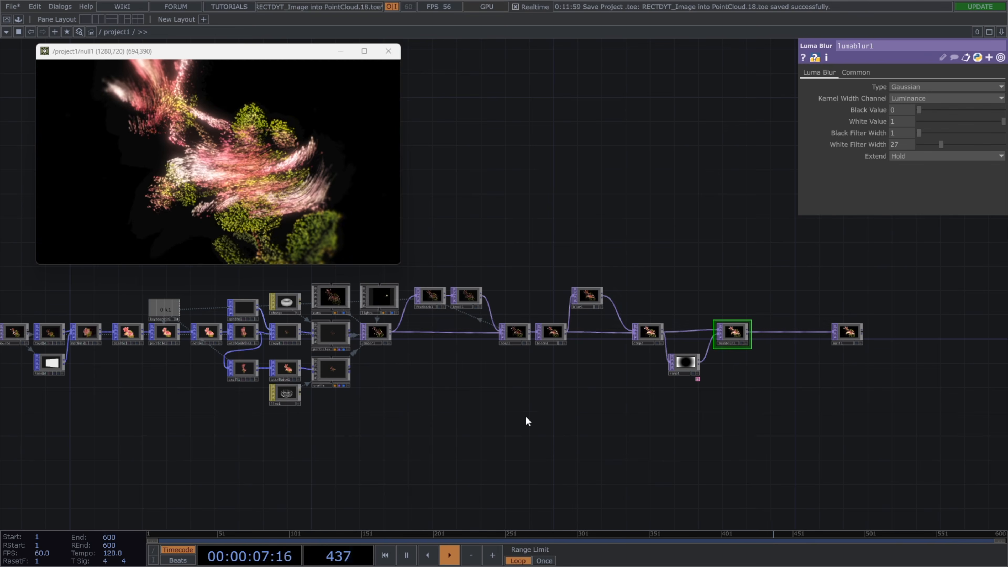
{"action": "key", "text": "Tab"}
{"action": "type", "text": "sel"}
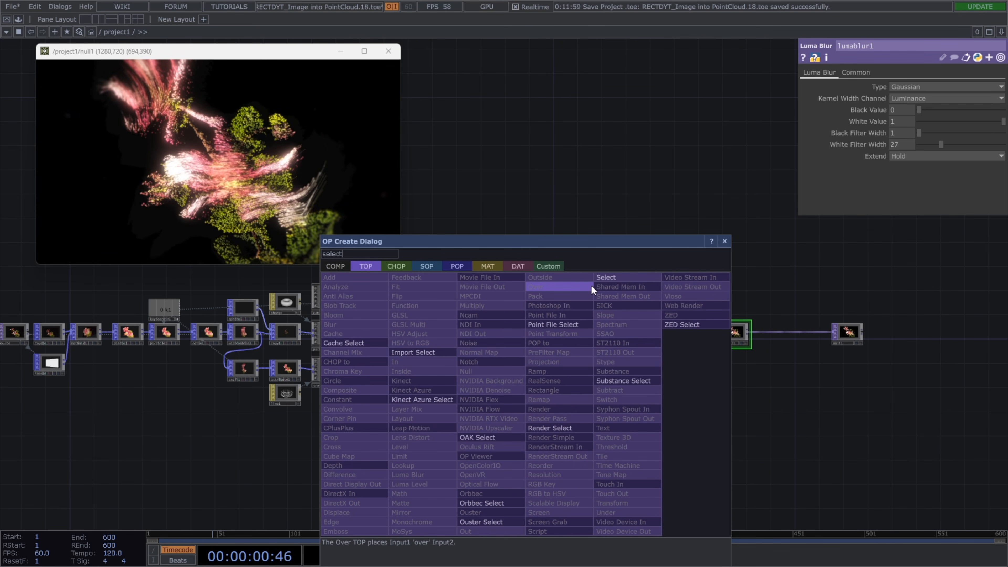
{"action": "left_click", "coordinate": [606, 277]}
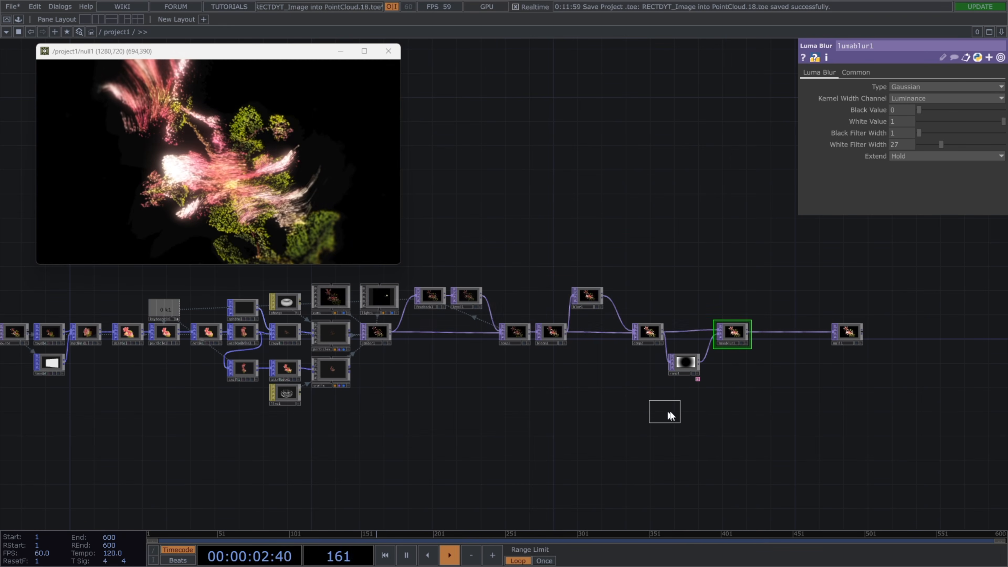
{"action": "left_click", "coordinate": [670, 415]}
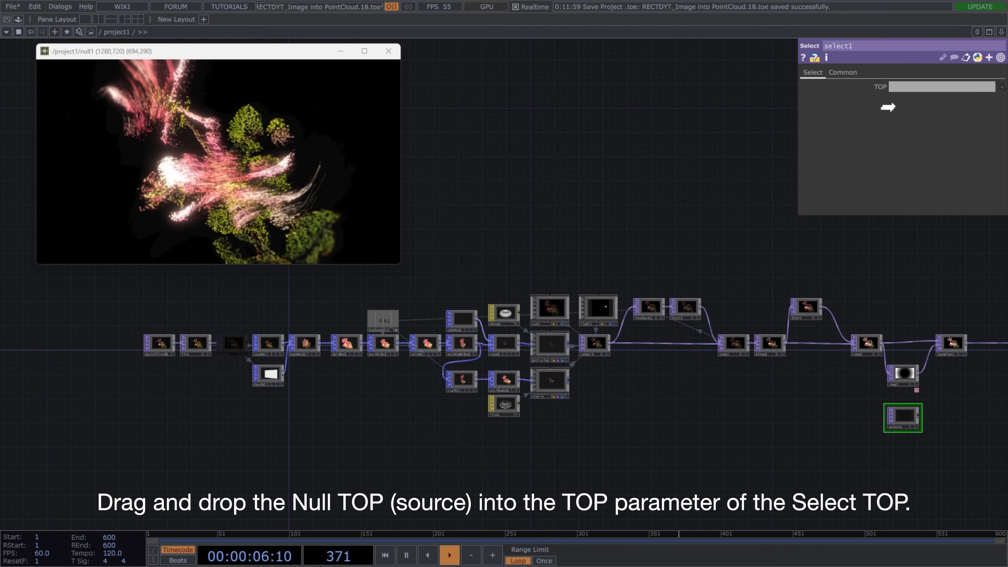
Assign the Null TOP named source as the Select TOP's TOP parameter.
{"action": "left_click_drag", "start_coordinate": [895, 93], "coordinate": [896, 88]}
{"action": "left_click_drag", "start_coordinate": [884, 265], "coordinate": [639, 259]}
{"action": "scroll", "coordinate": [756, 353], "scroll_direction": "up", "scroll_amount": 3}
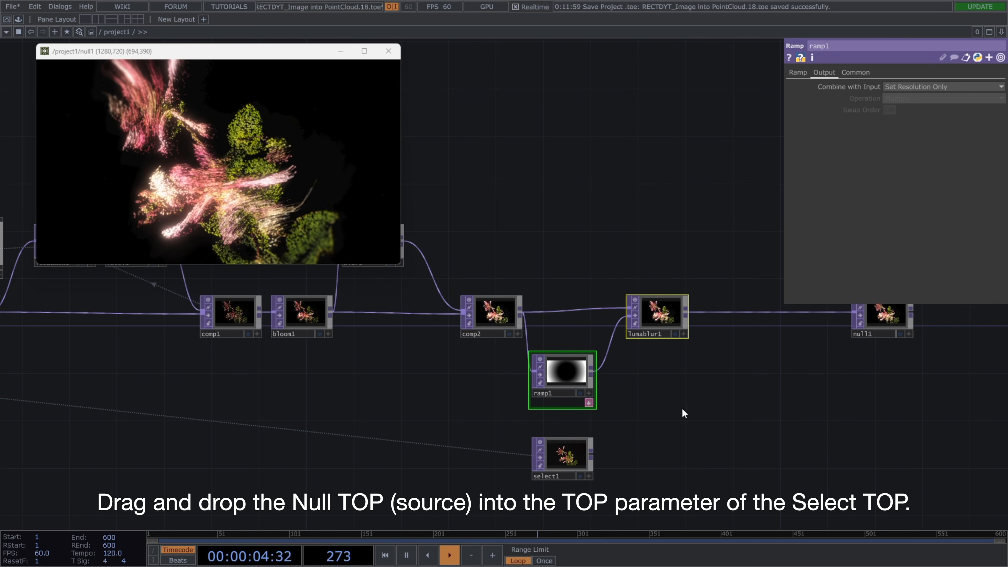
Move the Ramp, Luma Blur and Null TOPs farther along the chain and add a Noise TOP after the Select TOP.
{"action": "left_click_drag", "start_coordinate": [663, 296], "coordinate": [805, 296]}
{"action": "left_click_drag", "start_coordinate": [607, 324], "coordinate": [630, 321]}
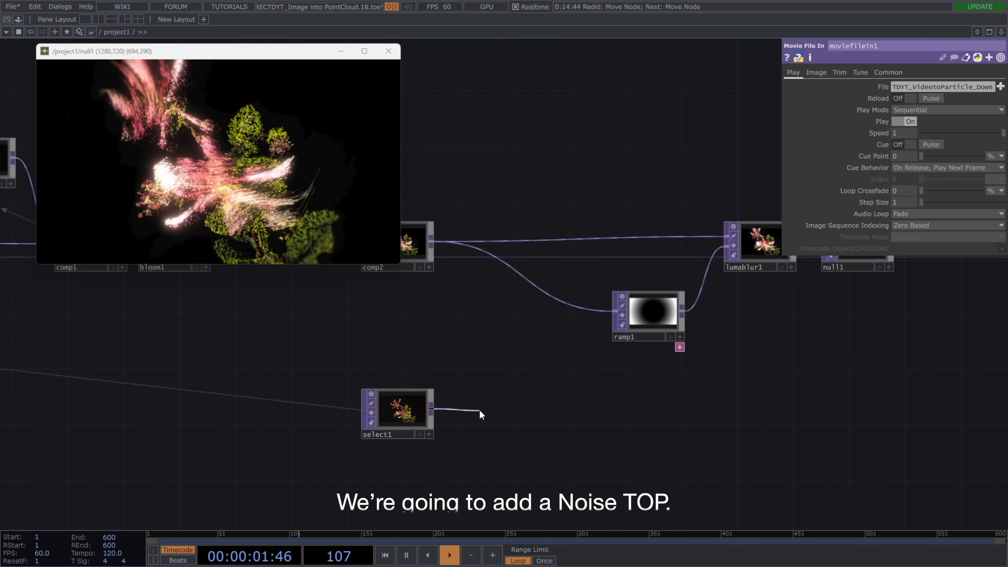
{"action": "key", "text": "Tab"}
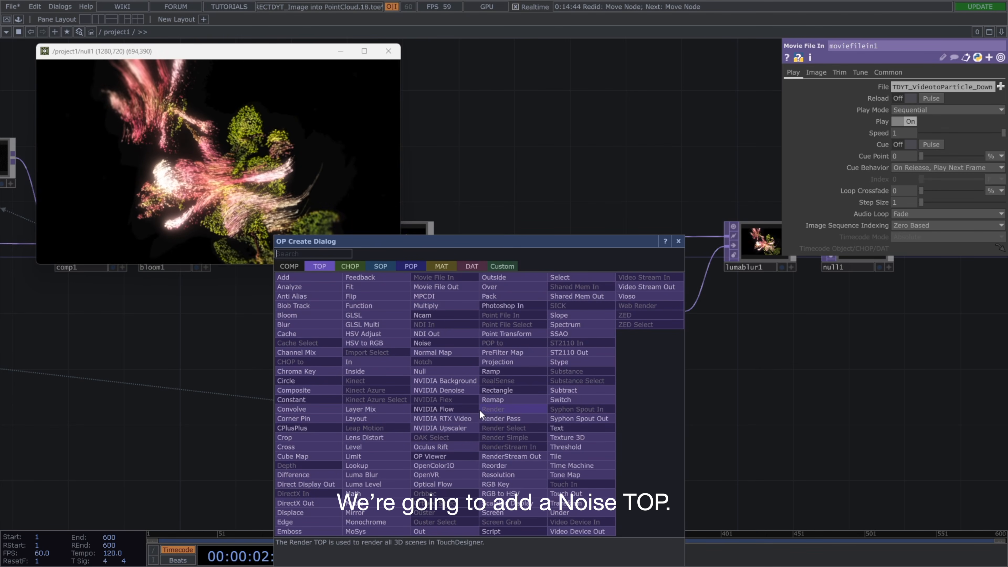
{"action": "type", "text": "noise"}
{"action": "left_click", "coordinate": [471, 343]}
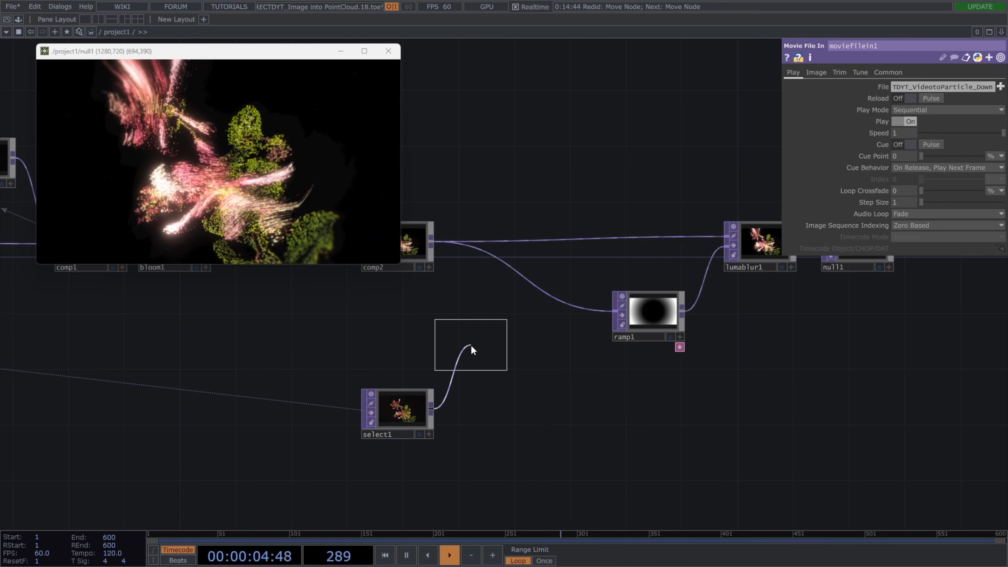
{"action": "left_click", "coordinate": [495, 414]}
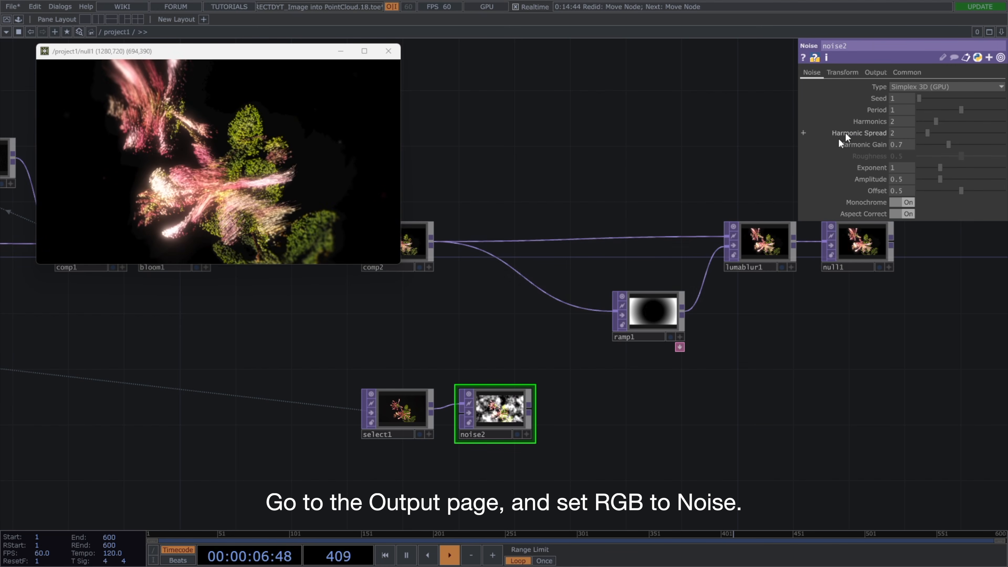
Set the Noise TOP's RGB output to Noise, Harmonics to 1 and Harmonic Gain to 0.
{"action": "left_click", "coordinate": [875, 72]}
{"action": "left_click", "coordinate": [899, 98]}
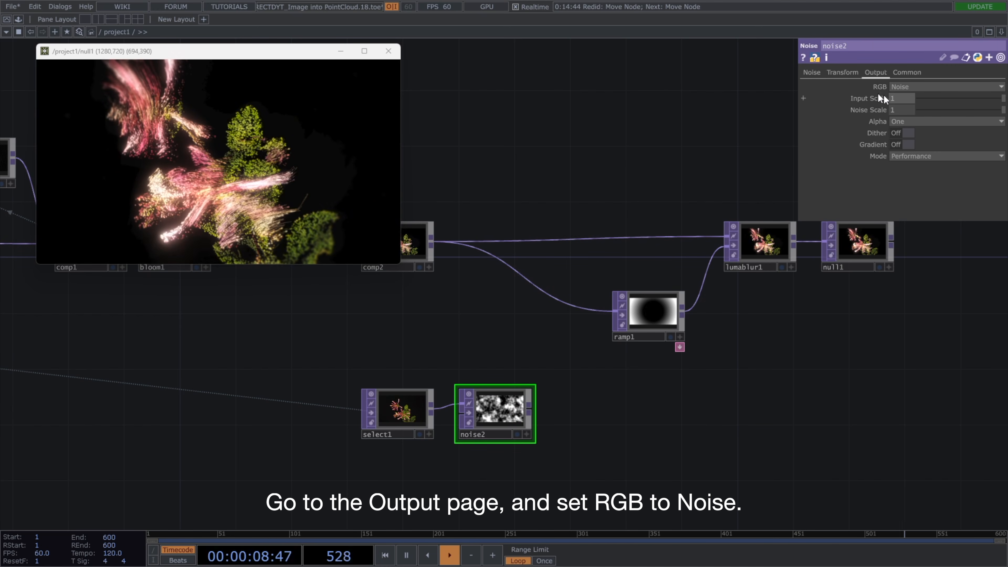
{"action": "left_click", "coordinate": [817, 71]}
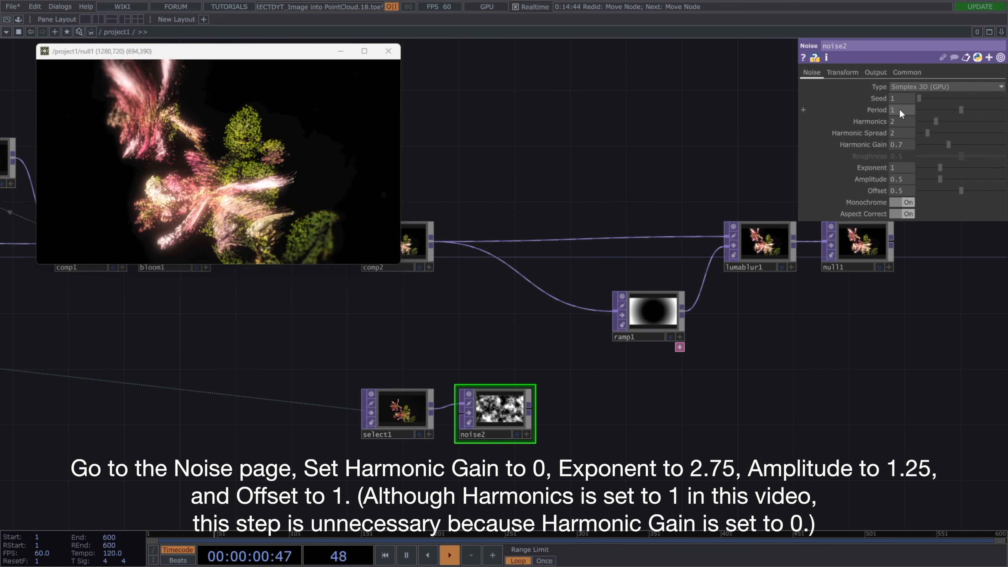
{"action": "type", "text": "1"}
{"action": "key", "text": "Return"}
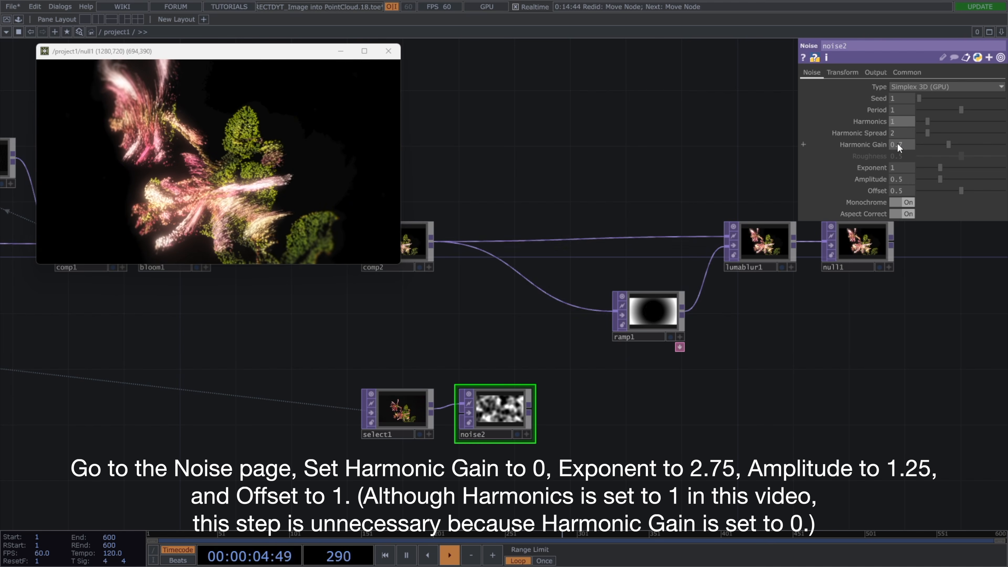
{"action": "key", "text": "Return"}
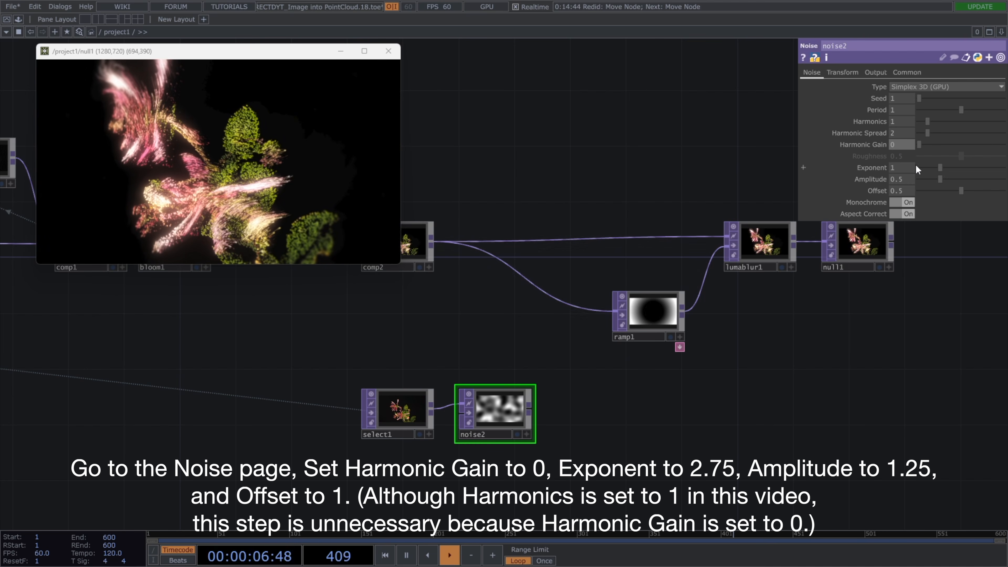
Set the Noise TOP's Exponent to 2.75, Amplitude to 1.25 and Offset to 1.
{"action": "left_click", "coordinate": [906, 168]}
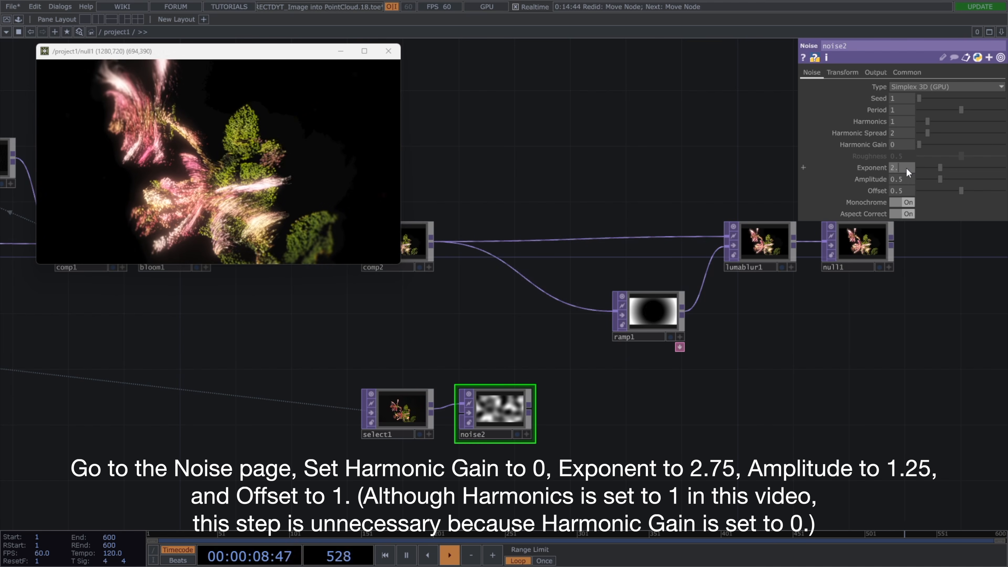
{"action": "type", "text": "2.75"}
{"action": "key", "text": "Return"}
{"action": "left_click", "coordinate": [907, 176]}
{"action": "type", "text": "1.25"}
{"action": "key", "text": "Return"}
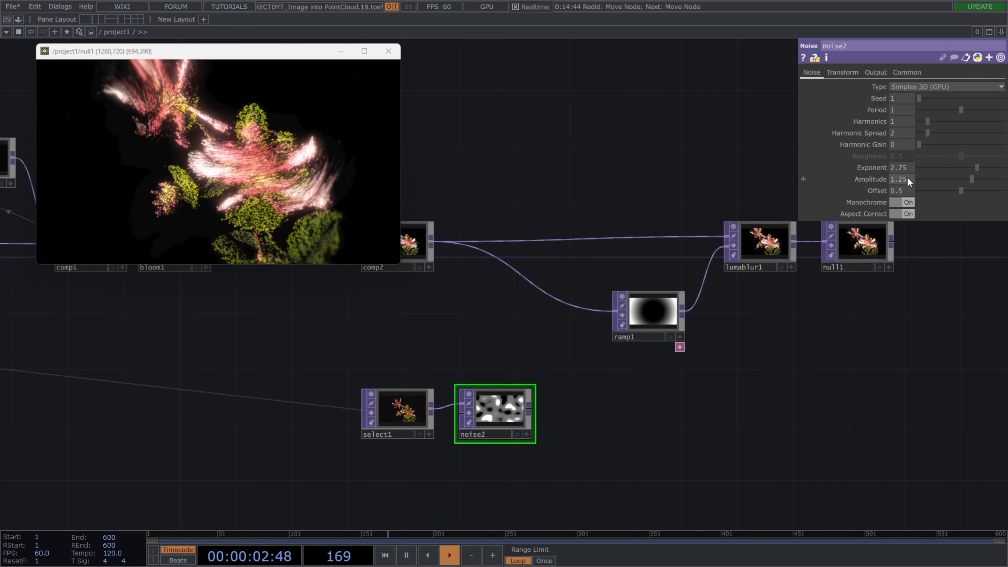
{"action": "left_click", "coordinate": [903, 190]}
{"action": "type", "text": "1"}
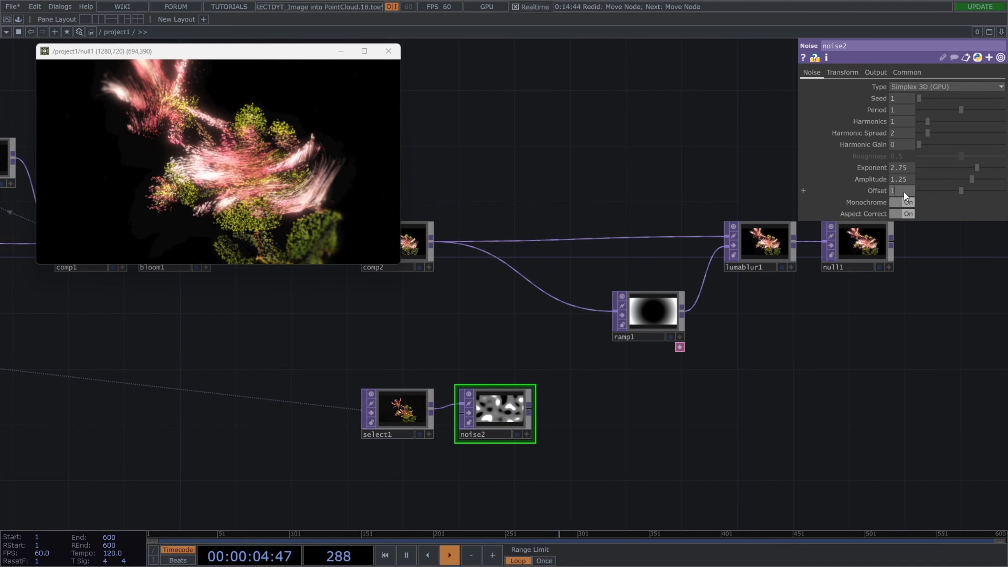
{"action": "key", "text": "Return"}
Add a Matte TOP beside the Noise TOP and set its Matte Channel to Luminance.
{"action": "scroll", "coordinate": [493, 428], "scroll_direction": "up", "scroll_amount": 3}
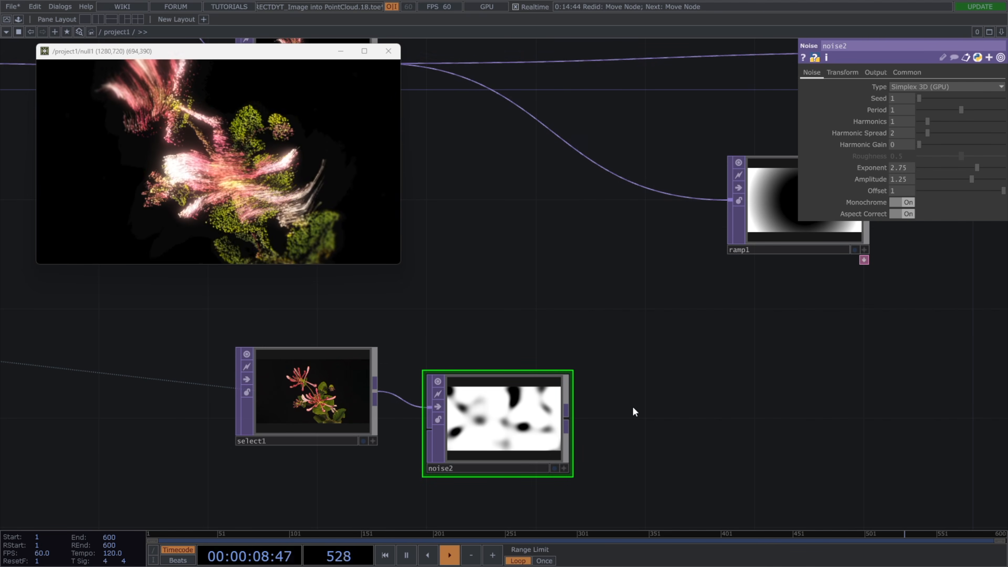
{"action": "key", "text": "Tab"}
{"action": "type", "text": "ma"}
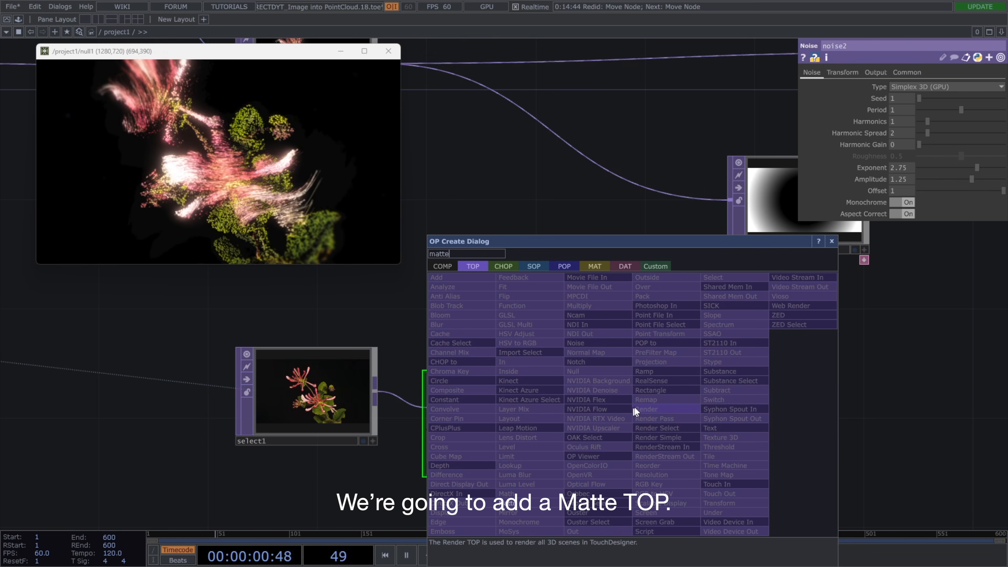
{"action": "left_click", "coordinate": [512, 502]}
{"action": "left_click", "coordinate": [674, 403]}
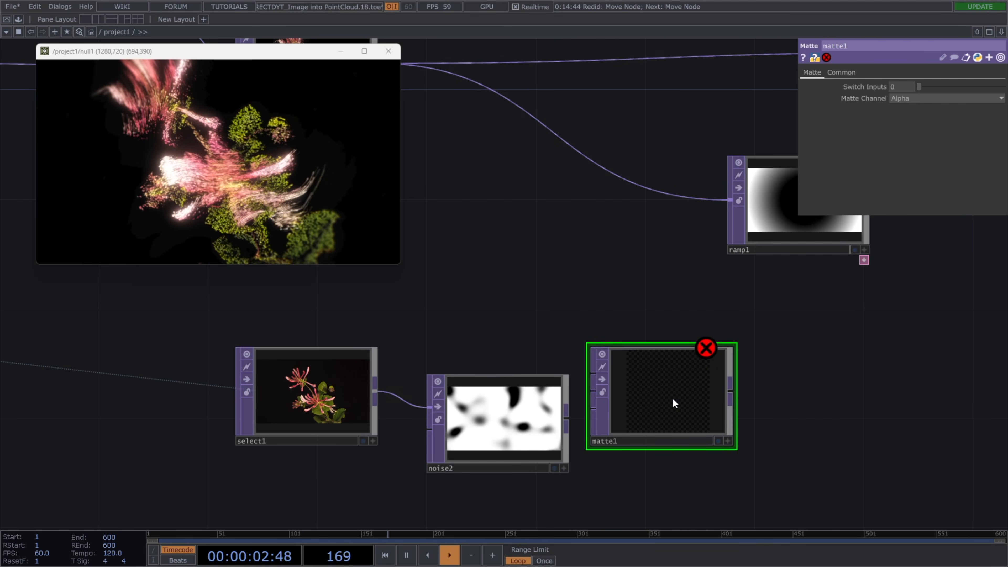
{"action": "left_click", "coordinate": [906, 100]}
{"action": "left_click", "coordinate": [913, 171]}
Connect comp2 to the Matte TOP's first input, the Select TOP to its second and the Noise TOP to its third.
{"action": "left_click_drag", "start_coordinate": [590, 209], "coordinate": [642, 226]}
{"action": "left_click", "coordinate": [435, 73]}
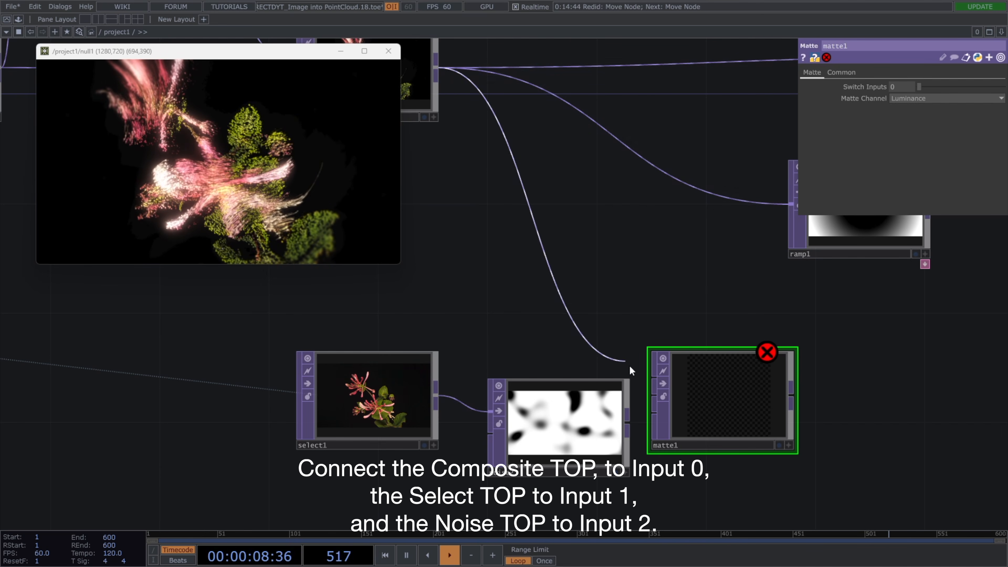
{"action": "left_click", "coordinate": [653, 376]}
{"action": "left_click", "coordinate": [437, 396]}
{"action": "left_click", "coordinate": [655, 396]}
{"action": "left_click", "coordinate": [628, 415]}
{"action": "left_click", "coordinate": [655, 413]}
{"action": "scroll", "coordinate": [758, 424], "scroll_direction": "up", "scroll_amount": 4}
{"action": "scroll", "coordinate": [687, 393], "scroll_direction": "up", "scroll_amount": 8}
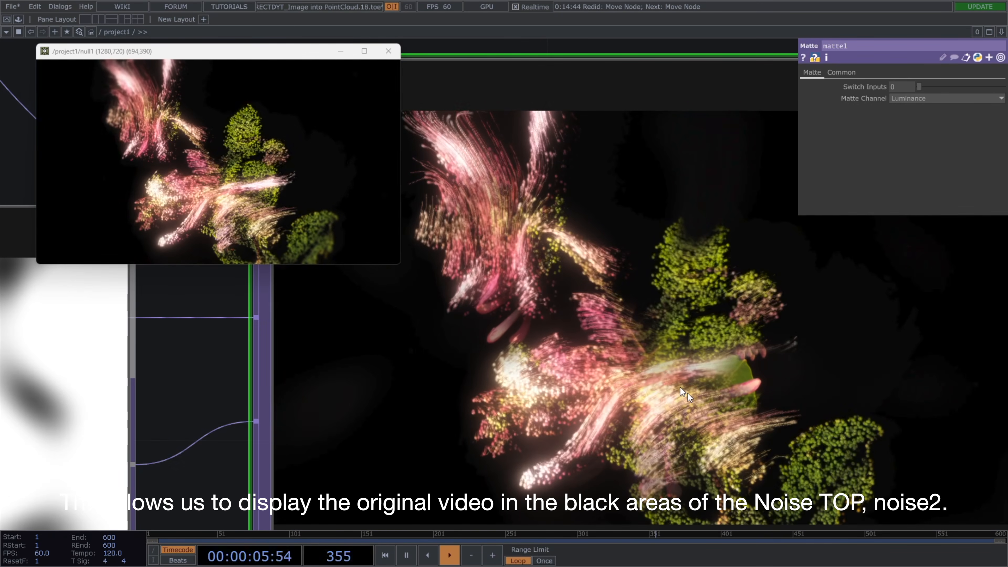
Move the matte's Noise TOP slightly lower in the network and set its Seed to 2112.
{"action": "scroll", "coordinate": [687, 393], "scroll_direction": "down", "scroll_amount": 7}
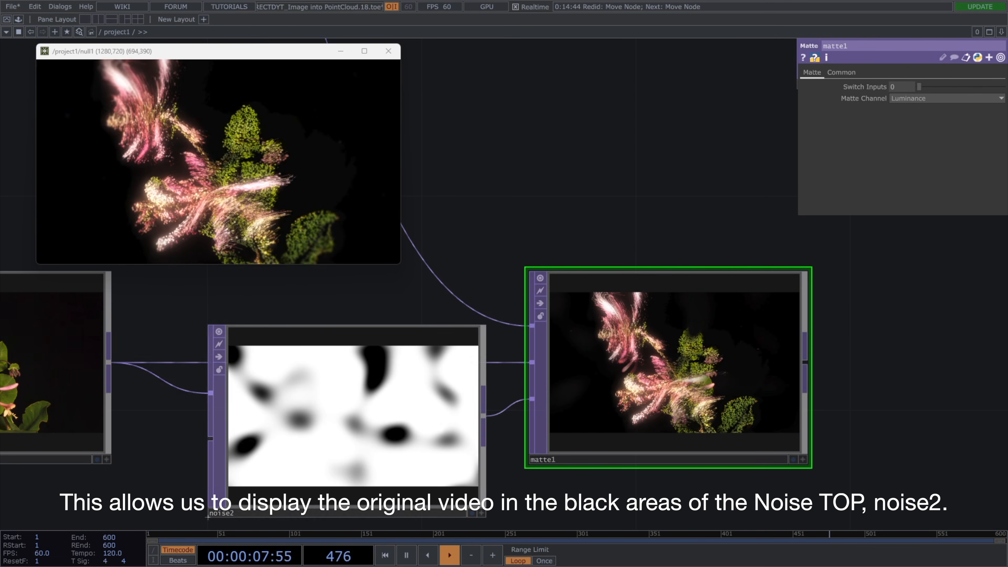
{"action": "left_click_drag", "start_coordinate": [430, 426], "coordinate": [430, 449]}
{"action": "left_click", "coordinate": [478, 428]}
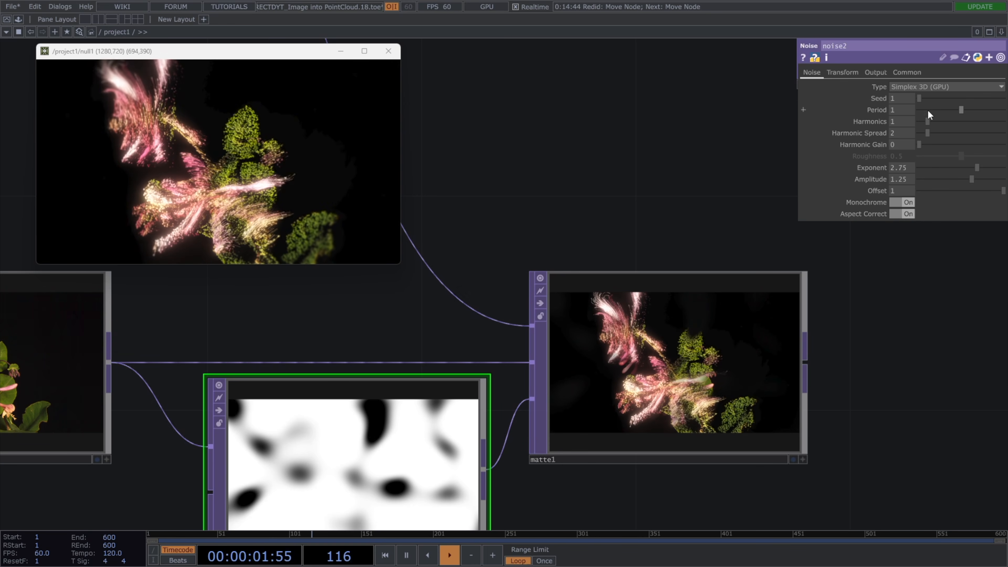
{"action": "left_click_drag", "start_coordinate": [929, 97], "coordinate": [938, 104]}
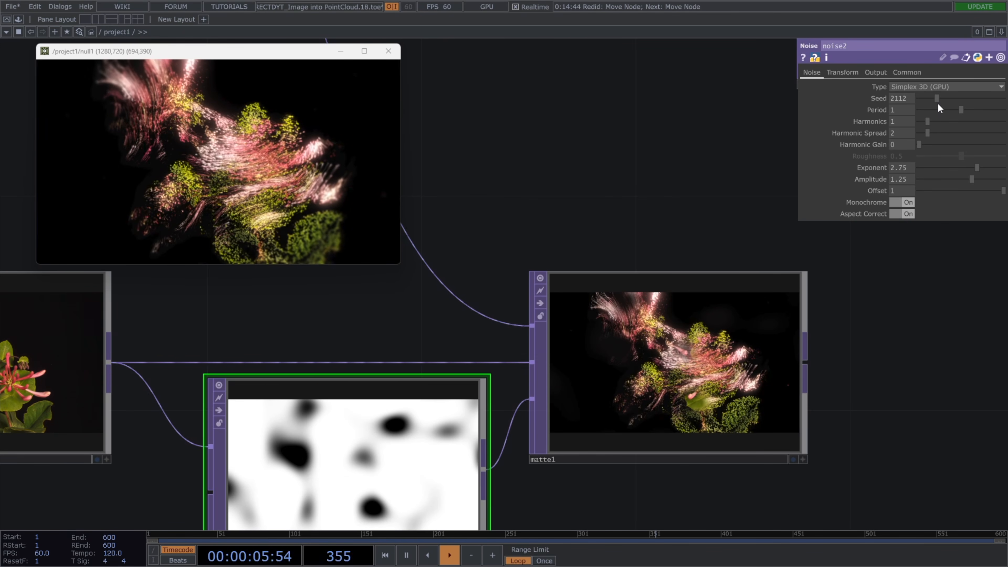
Feed the Matte TOP's output into the Luma Blur and Ramp TOPs, and align the Ramp TOP with the Luma Blur TOP.
{"action": "scroll", "coordinate": [696, 214], "scroll_direction": "down", "scroll_amount": 3}
{"action": "scroll", "coordinate": [691, 306], "scroll_direction": "down", "scroll_amount": 3}
{"action": "left_click_drag", "start_coordinate": [688, 285], "coordinate": [663, 353]}
{"action": "left_click_drag", "start_coordinate": [699, 417], "coordinate": [656, 190]}
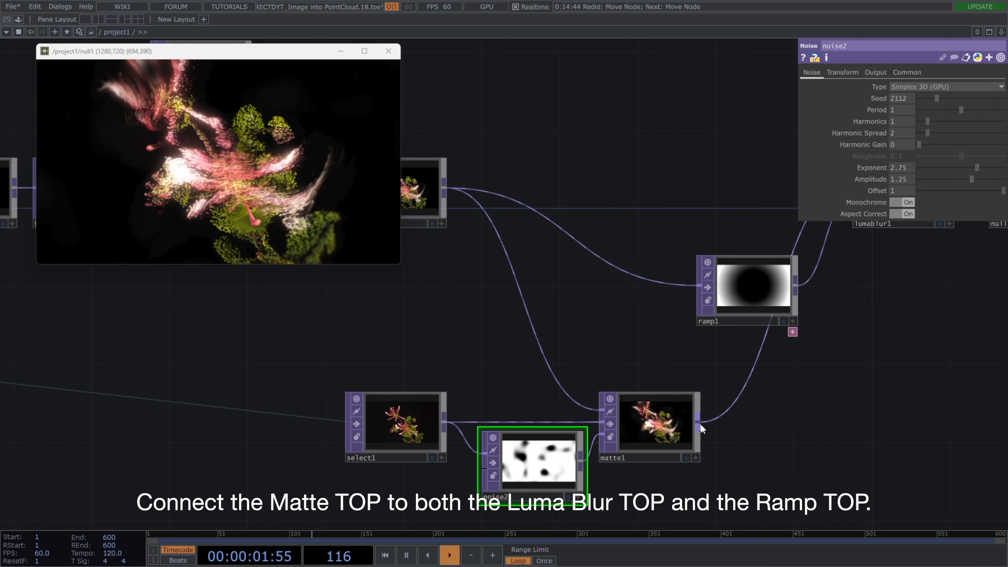
{"action": "left_click_drag", "start_coordinate": [647, 340], "coordinate": [588, 368]}
{"action": "scroll", "coordinate": [589, 367], "scroll_direction": "down", "scroll_amount": 3}
{"action": "left_click_drag", "start_coordinate": [652, 322], "coordinate": [645, 268]}
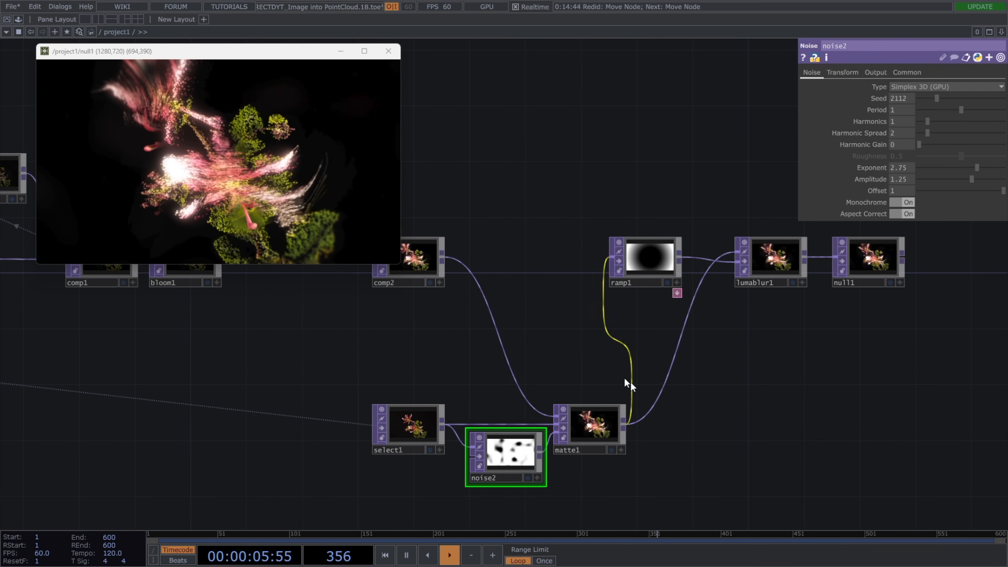
Set the Particle POP's Maximum Particles to 30000 and restart the particle simulation.
{"action": "left_click_drag", "start_coordinate": [632, 387], "coordinate": [700, 368]}
{"action": "scroll", "coordinate": [547, 300], "scroll_direction": "down", "scroll_amount": 3}
{"action": "left_click_drag", "start_coordinate": [603, 289], "coordinate": [810, 322]}
{"action": "left_click_drag", "start_coordinate": [643, 341], "coordinate": [912, 384]}
{"action": "left_click_drag", "start_coordinate": [761, 367], "coordinate": [868, 398]}
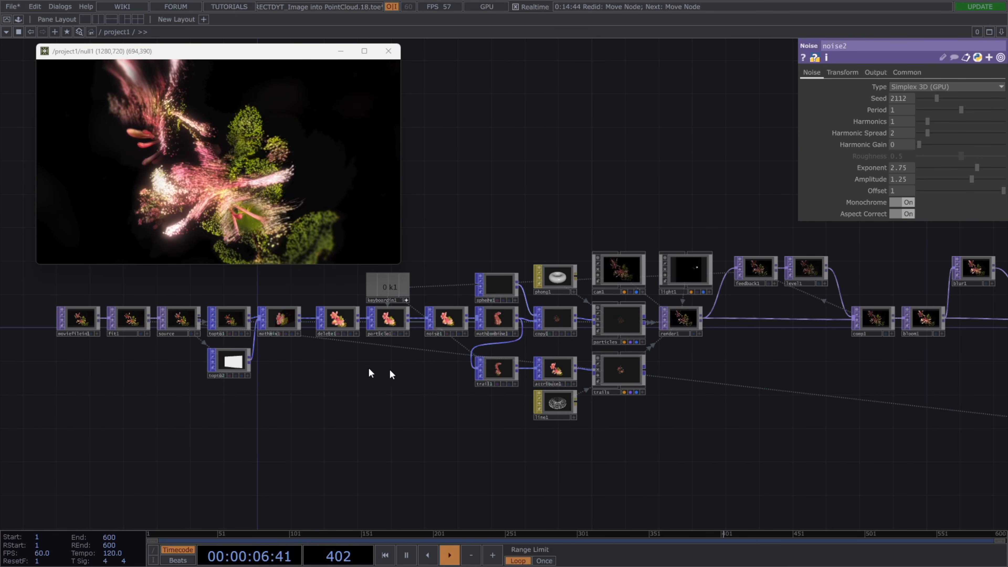
{"action": "left_click_drag", "start_coordinate": [369, 371], "coordinate": [441, 367]}
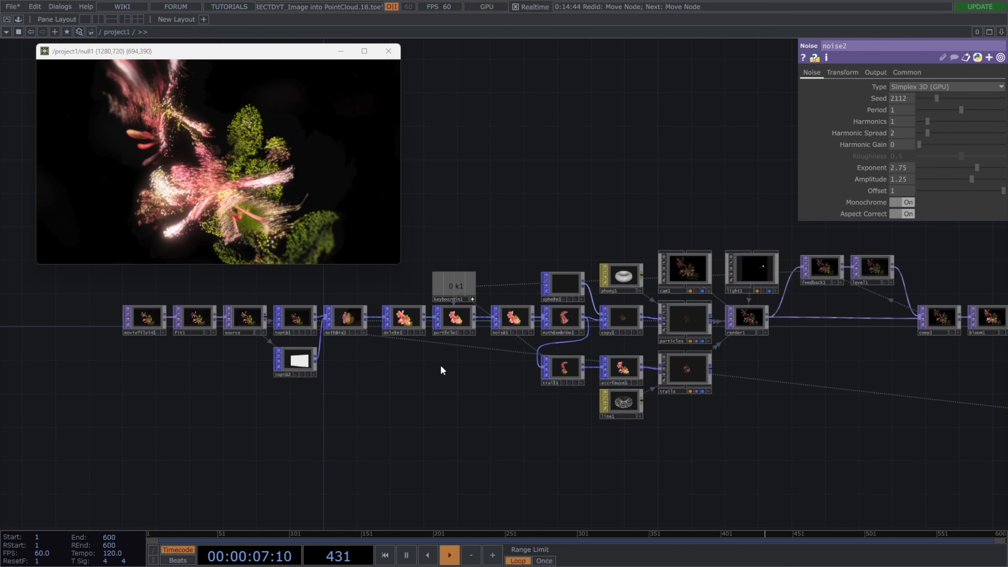
{"action": "left_click", "coordinate": [456, 319]}
{"action": "left_click", "coordinate": [802, 73]}
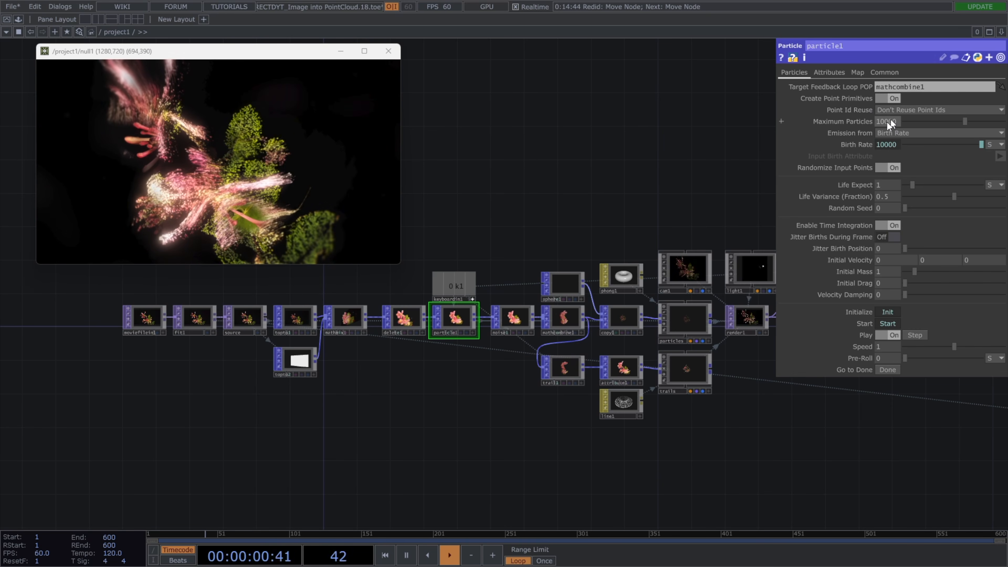
{"action": "type", "text": "3"}
{"action": "key", "text": "Return"}
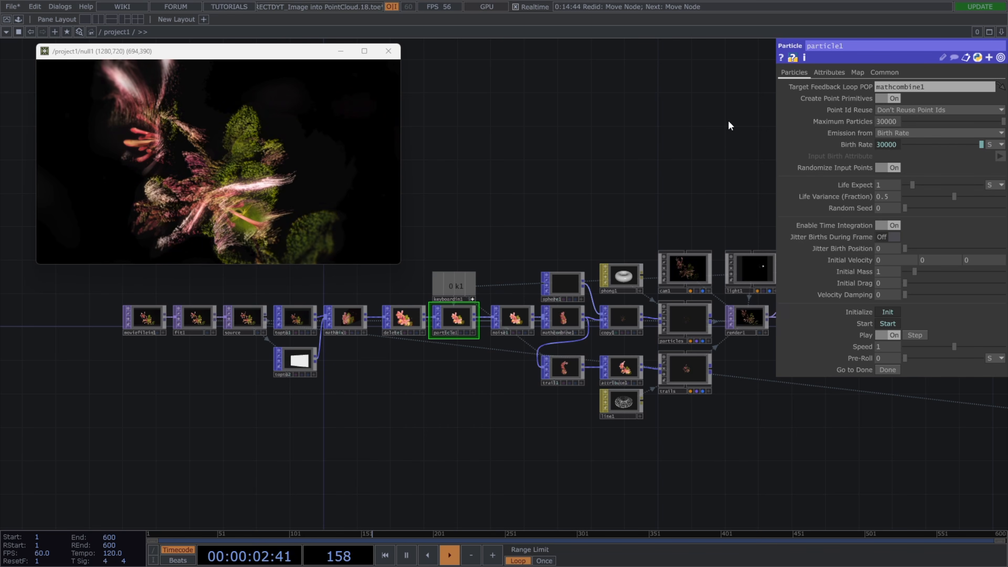
{"action": "left_click_drag", "start_coordinate": [714, 177], "coordinate": [695, 185]}
{"action": "key", "text": "1"}
{"action": "left_click_drag", "start_coordinate": [630, 226], "coordinate": [607, 232]}
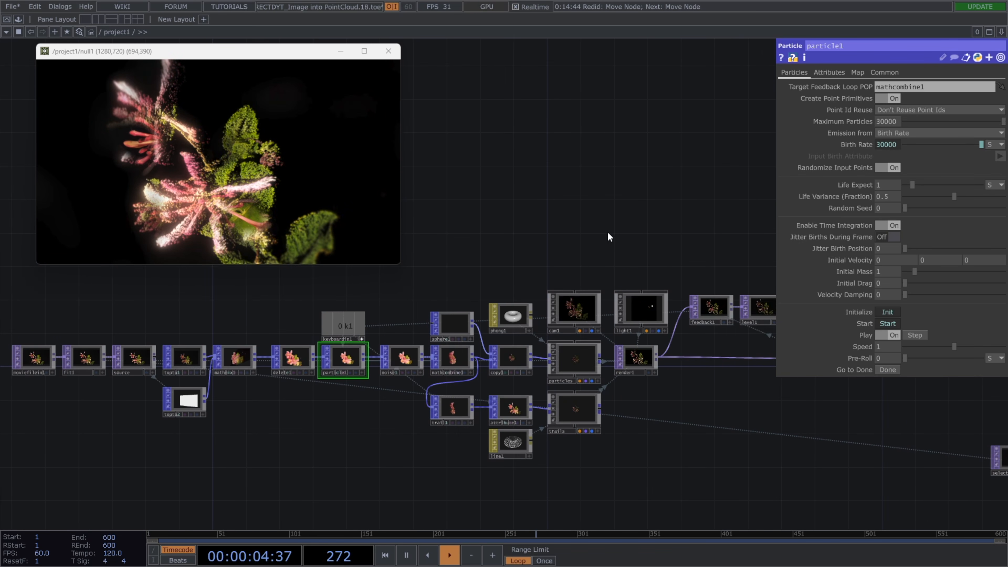
Turn off the viewers of all operators in the network and save the project.
{"action": "key", "text": "ctrl+a"}
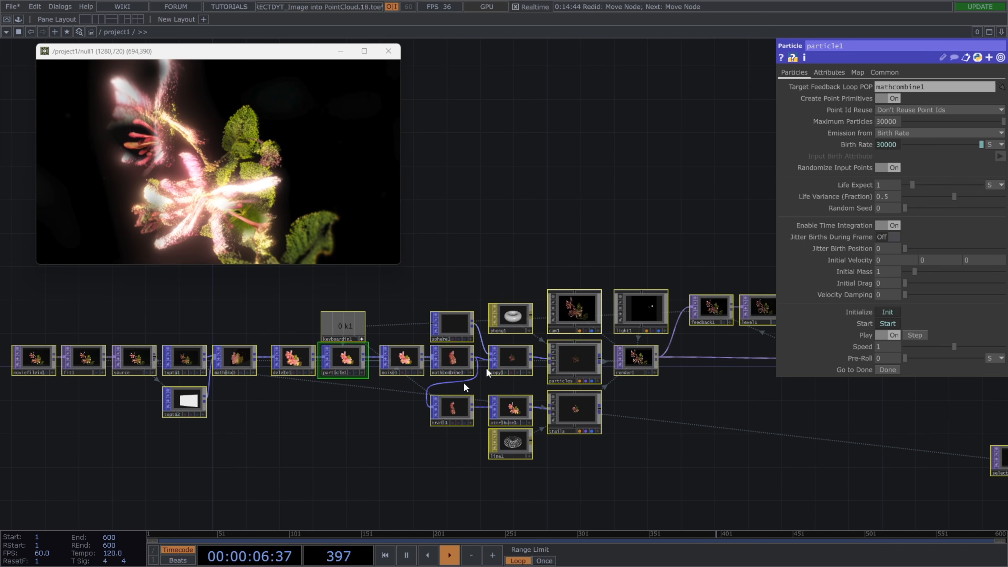
{"action": "left_click", "coordinate": [436, 349]}
{"action": "left_click", "coordinate": [413, 431]}
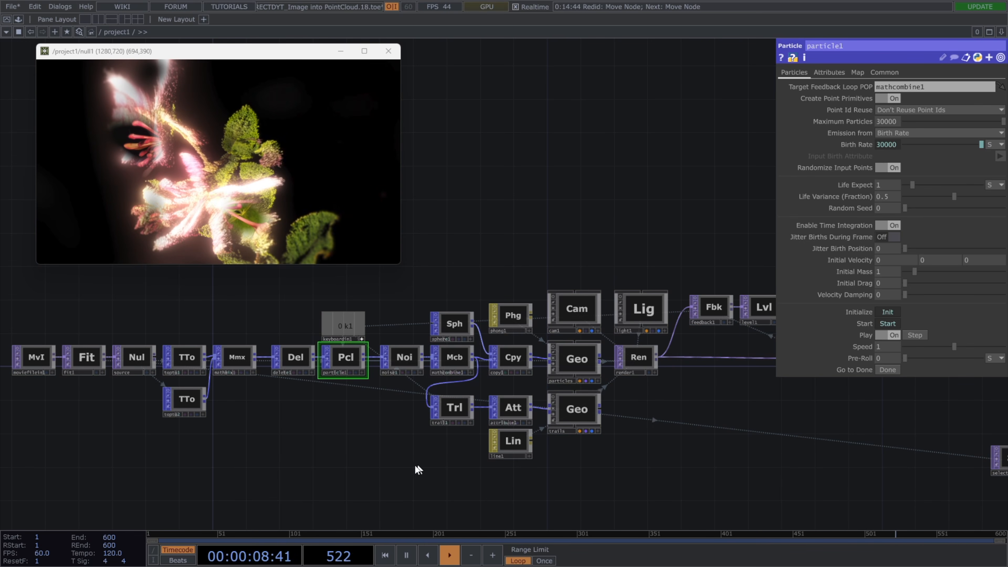
{"action": "left_click_drag", "start_coordinate": [418, 465], "coordinate": [355, 468]}
{"action": "scroll", "coordinate": [356, 468], "scroll_direction": "down", "scroll_amount": 3}
{"action": "left_click_drag", "start_coordinate": [504, 463], "coordinate": [398, 468]}
{"action": "key", "text": "ctrl+s"}
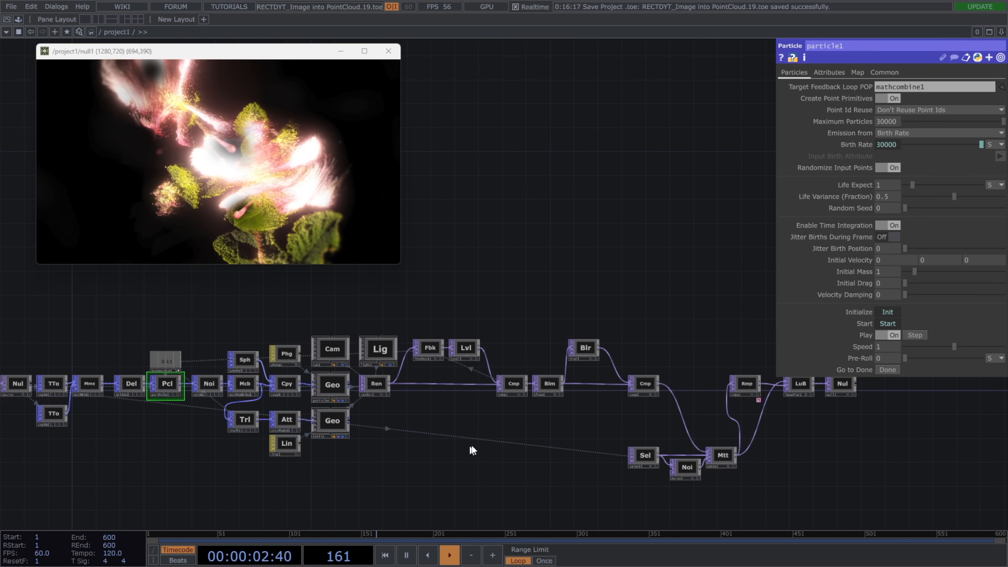
Set the Particle POP's Maximum Particles to 20000 and save the project.
{"action": "left_click", "coordinate": [883, 121]}
{"action": "type", "text": "20000"}
{"action": "key", "text": "Return"}
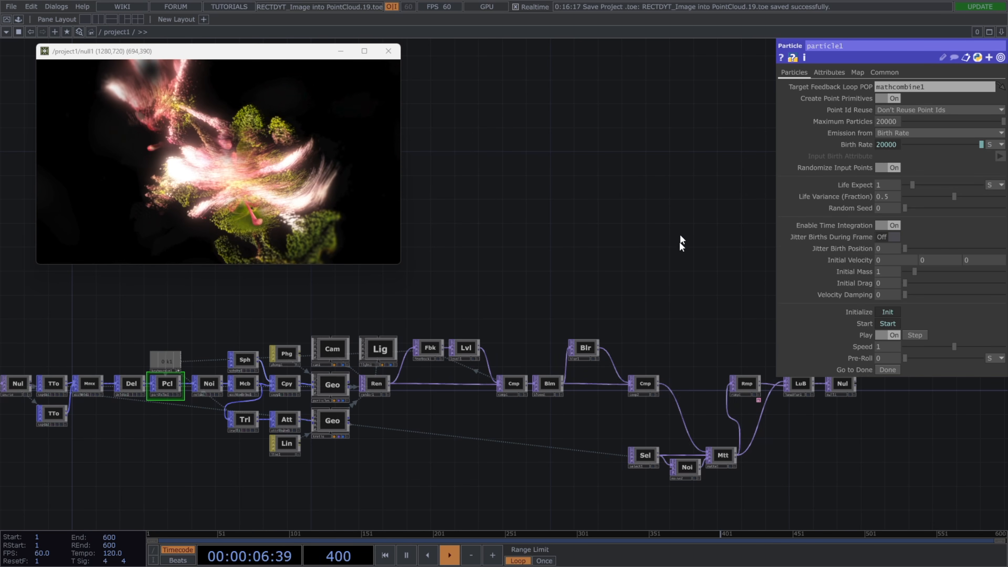
{"action": "key", "text": "ctrl+s"}
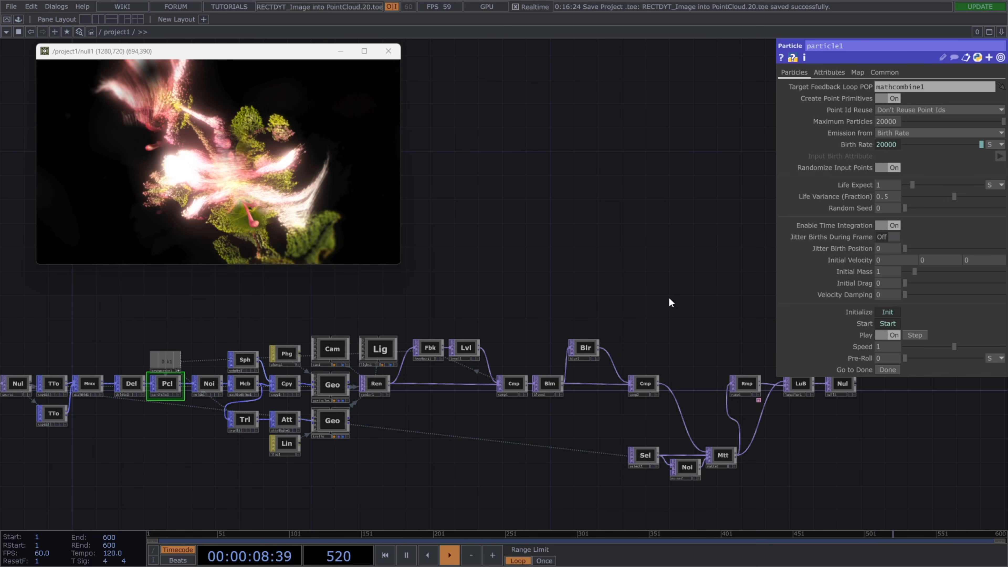
{"action": "left_click_drag", "start_coordinate": [669, 297], "coordinate": [593, 271]}
{"action": "scroll", "coordinate": [764, 388], "scroll_direction": "up", "scroll_amount": 5}
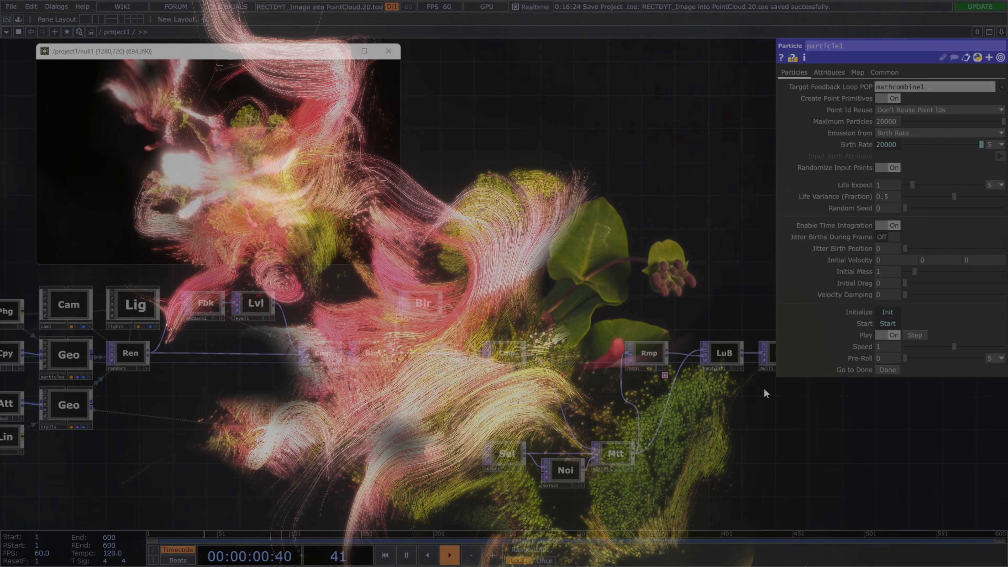